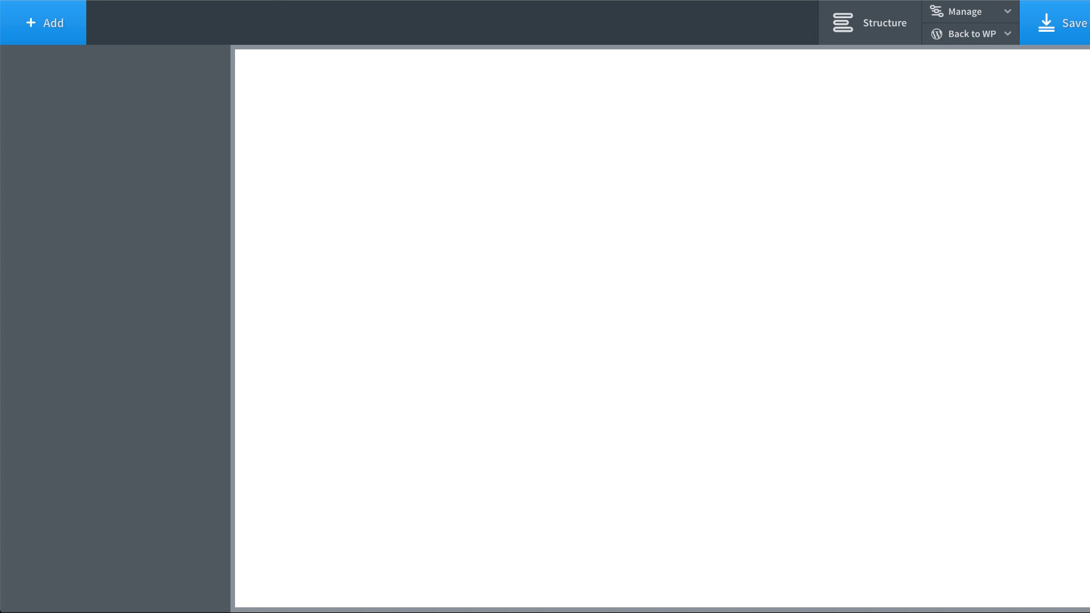
Add a new Section component to the empty page.
{"action": "left_click", "coordinate": [63, 26]}
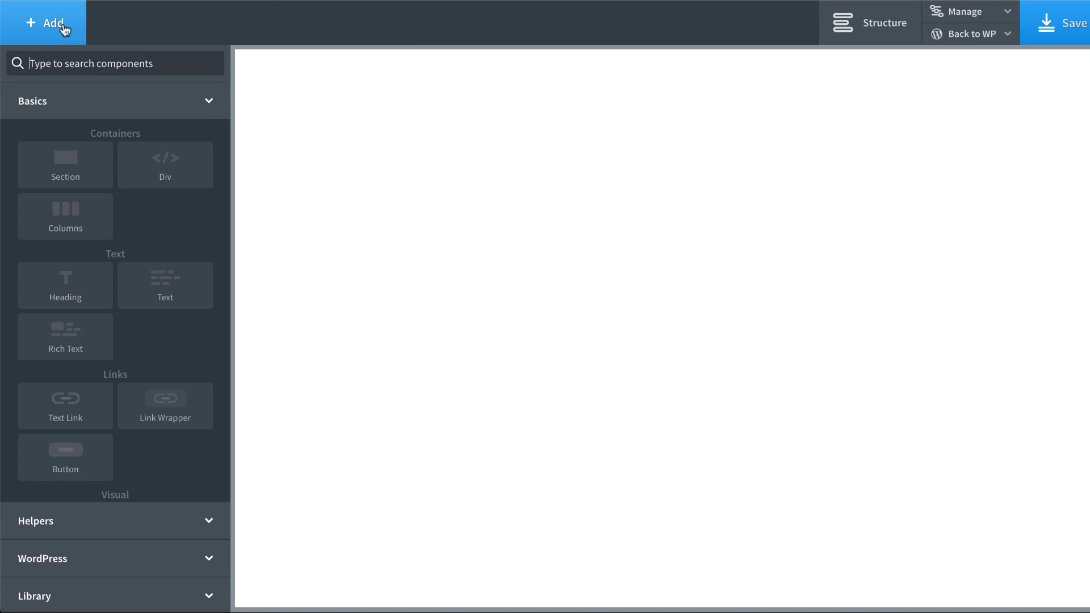
{"action": "type", "text": "se"}
{"action": "key", "text": "Return"}
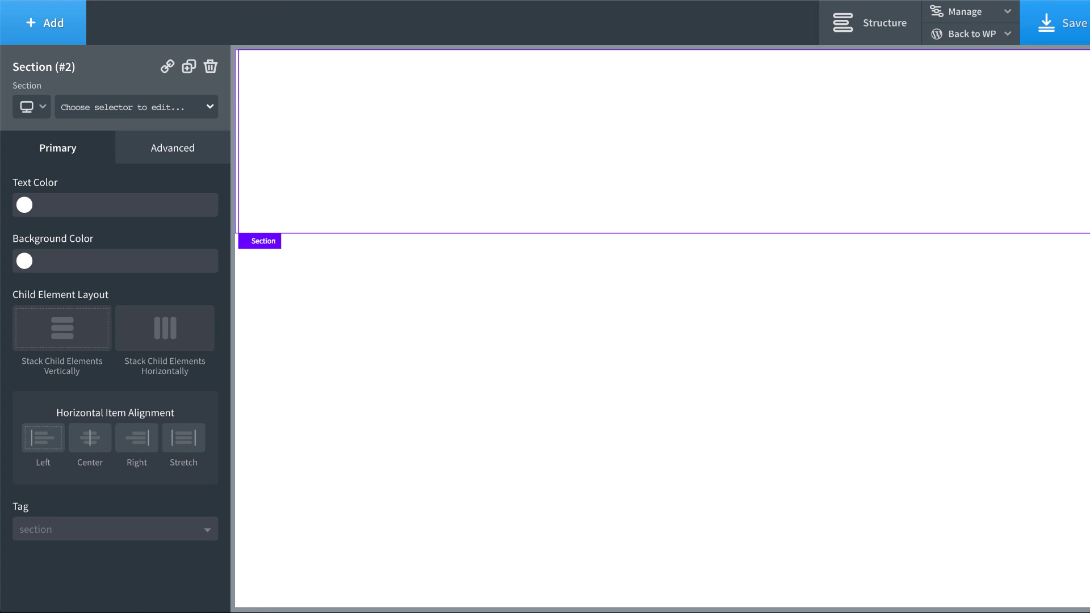
Set the helmet photo from the media library as the section's background image.
{"action": "left_click", "coordinate": [158, 146]}
{"action": "left_click", "coordinate": [142, 185]}
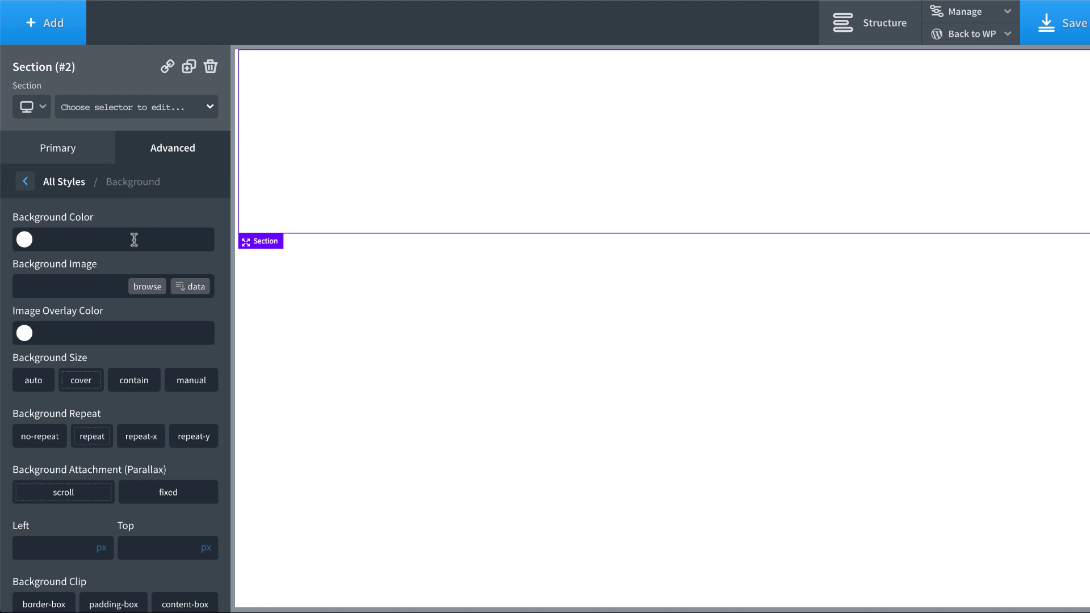
{"action": "left_click", "coordinate": [146, 285]}
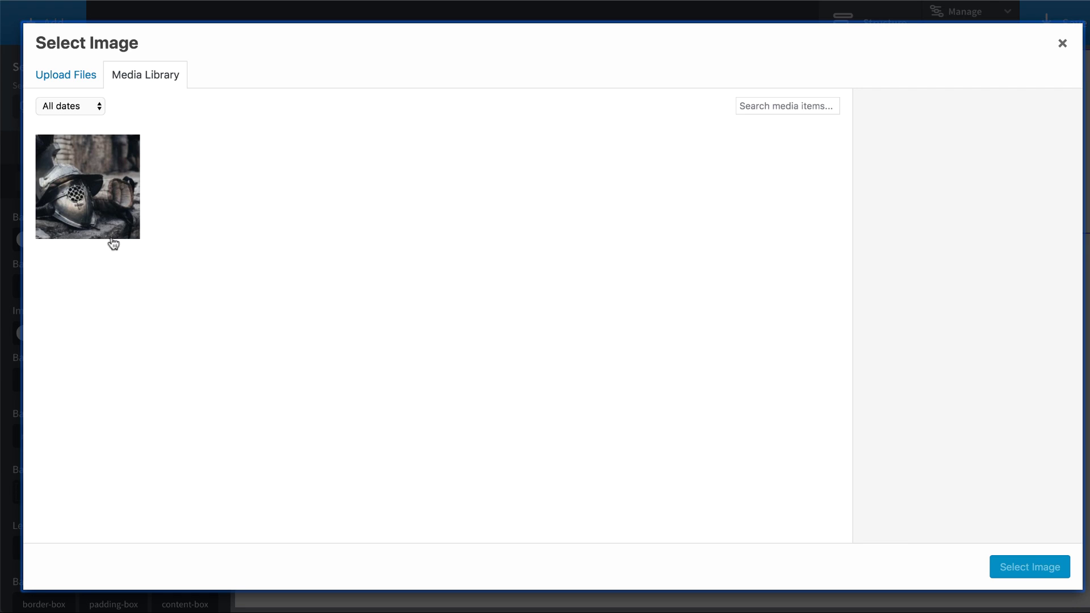
{"action": "left_click", "coordinate": [107, 230]}
{"action": "left_click", "coordinate": [1028, 568]}
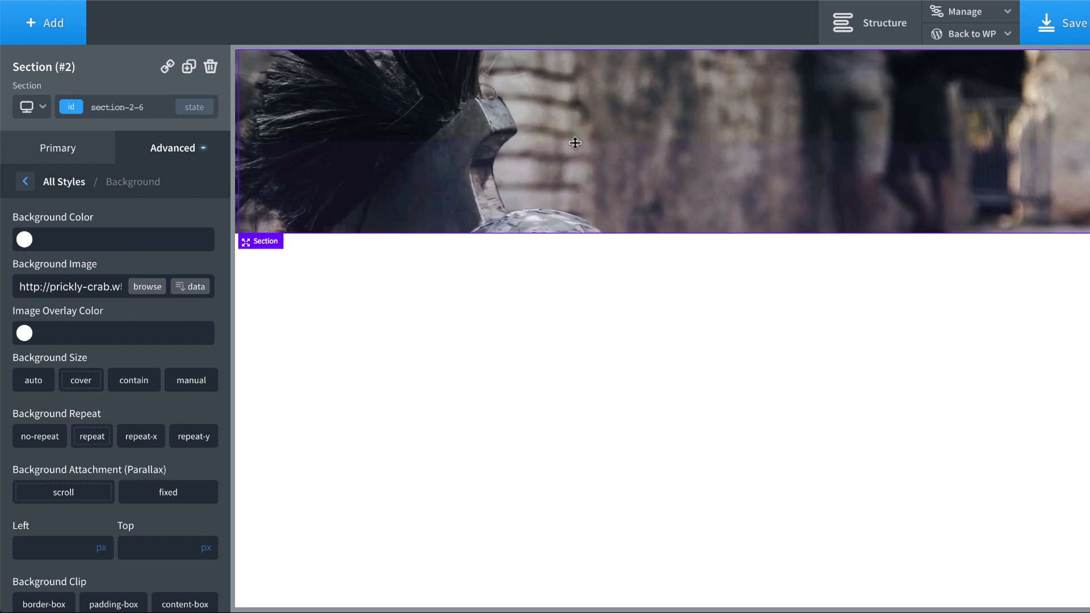
{"action": "scroll", "coordinate": [62, 221], "scroll_direction": "down", "scroll_amount": 5}
Add a background gradient with three #000000 colour stops.
{"action": "left_click", "coordinate": [92, 591]}
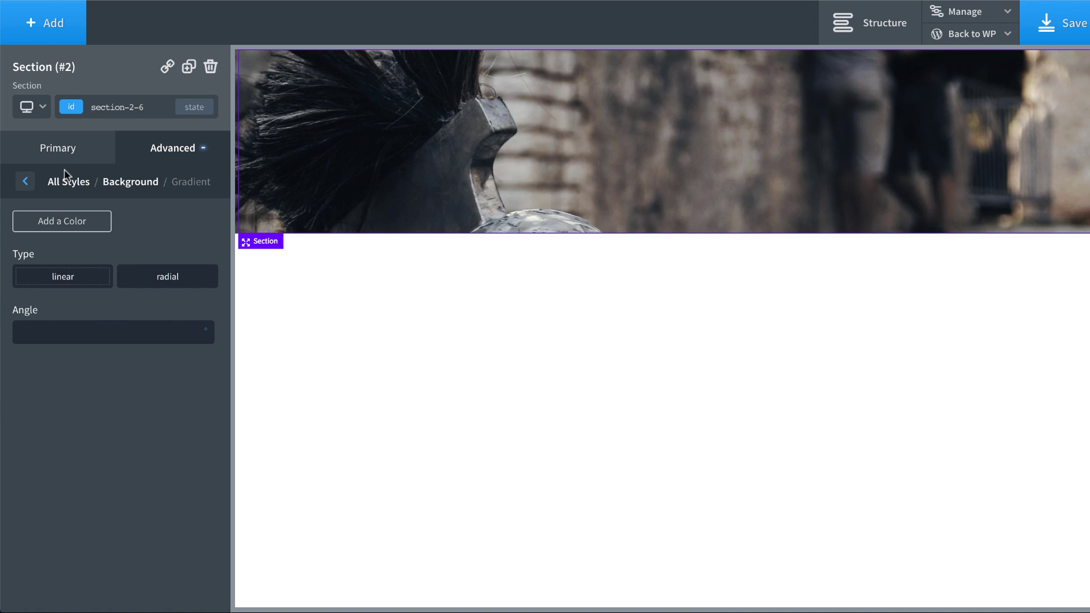
{"action": "left_click", "coordinate": [55, 220]}
{"action": "left_click", "coordinate": [24, 259]}
{"action": "left_click", "coordinate": [57, 305]}
{"action": "left_click", "coordinate": [138, 392]}
{"action": "left_click", "coordinate": [82, 254]}
{"action": "left_click", "coordinate": [79, 227]}
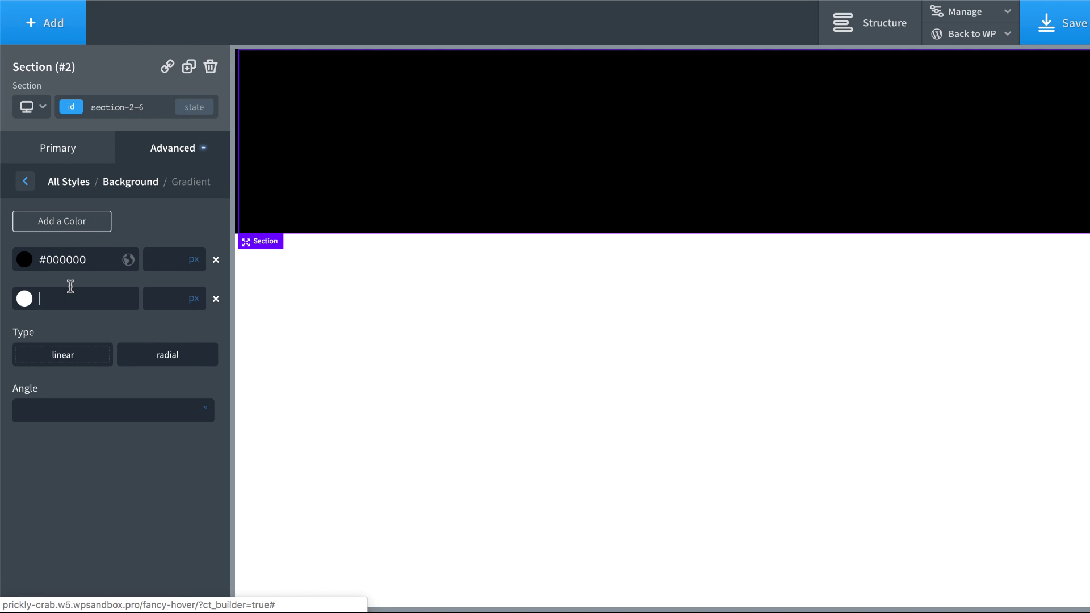
{"action": "left_click", "coordinate": [59, 227]}
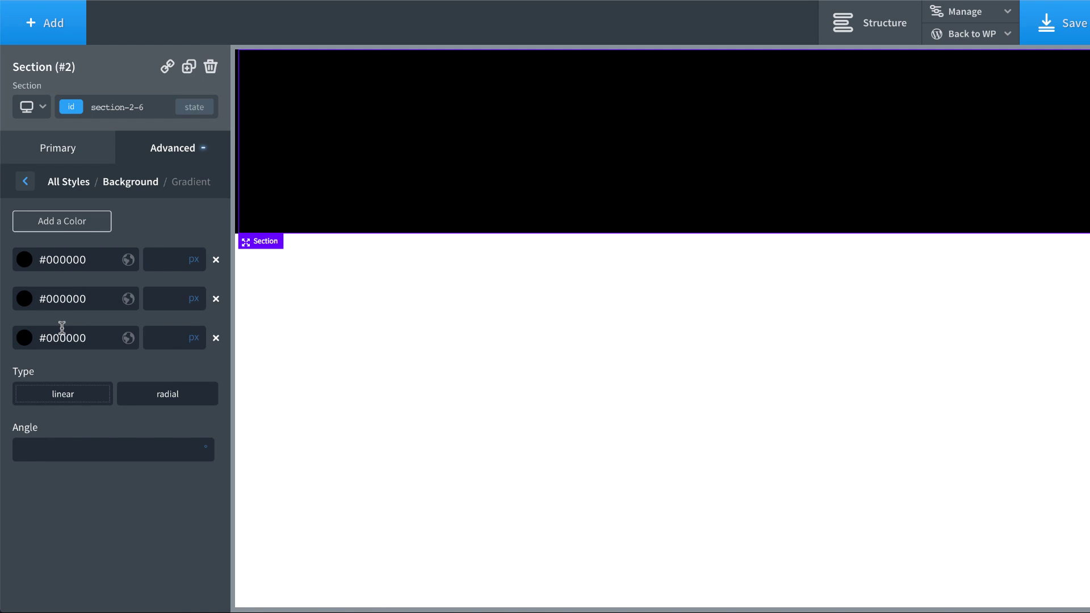
Lower the middle gradient stop's opacity to 75%.
{"action": "left_click", "coordinate": [26, 300]}
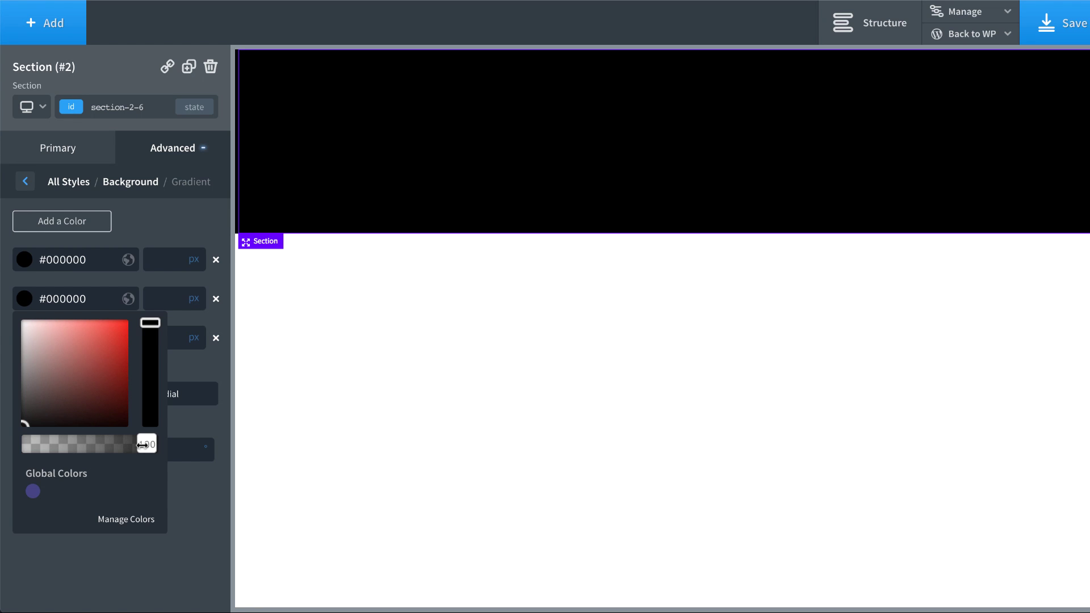
{"action": "left_click_drag", "start_coordinate": [146, 444], "coordinate": [115, 436]}
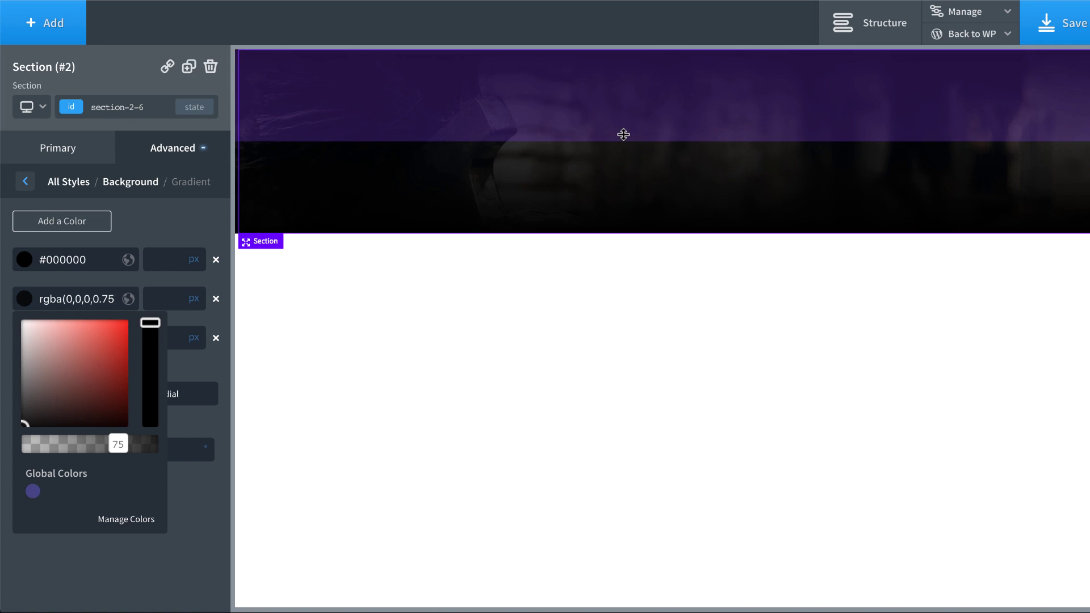
{"action": "left_click", "coordinate": [581, 313]}
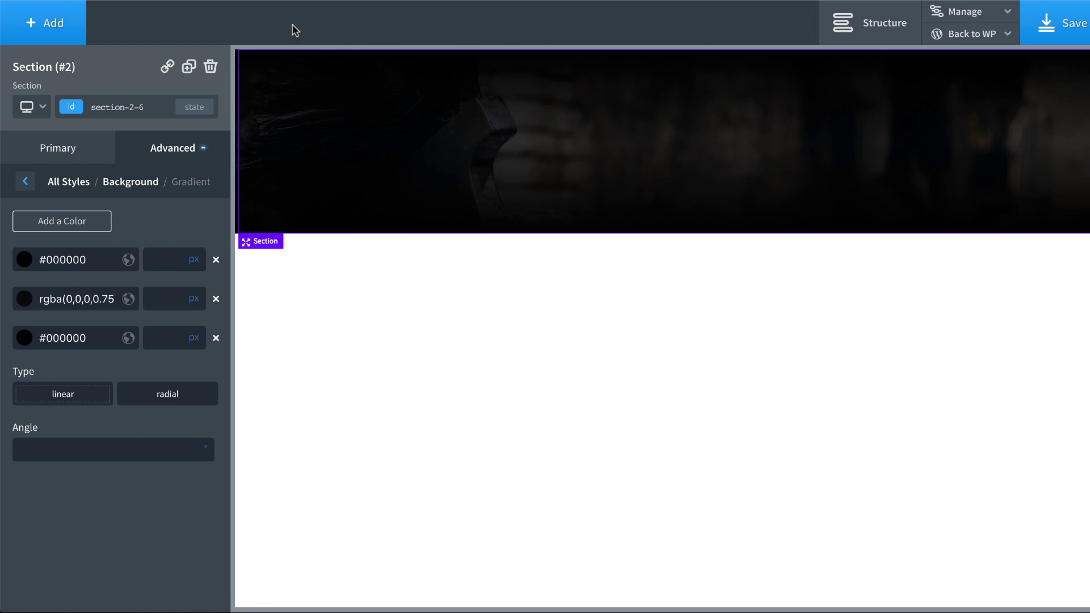
Insert an Icon, a Heading and a Text component into the section.
{"action": "left_click", "coordinate": [51, 21]}
{"action": "type", "text": "ico"}
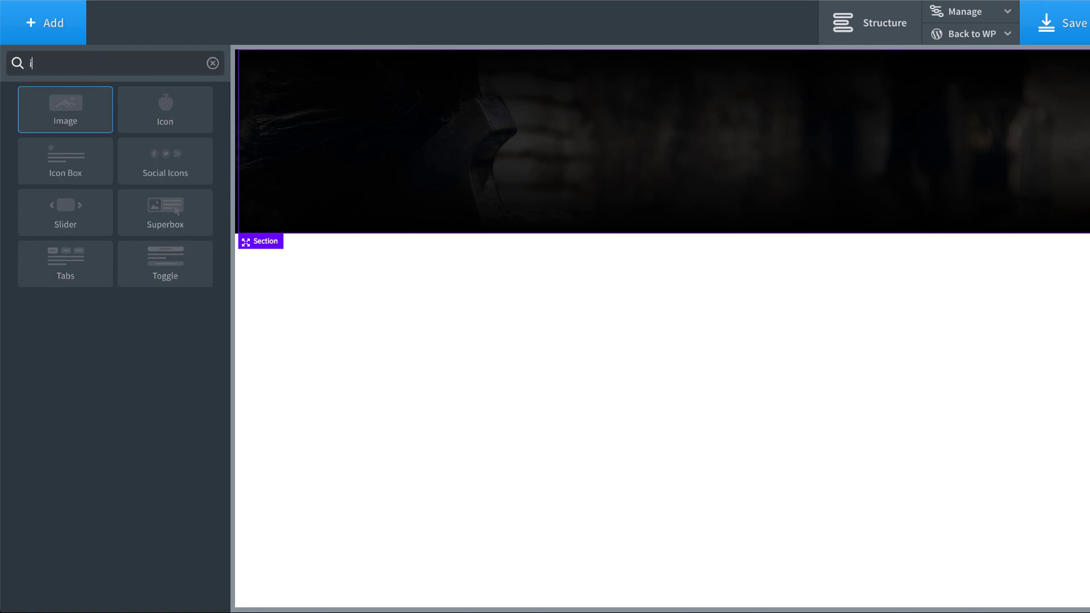
{"action": "left_click", "coordinate": [93, 126]}
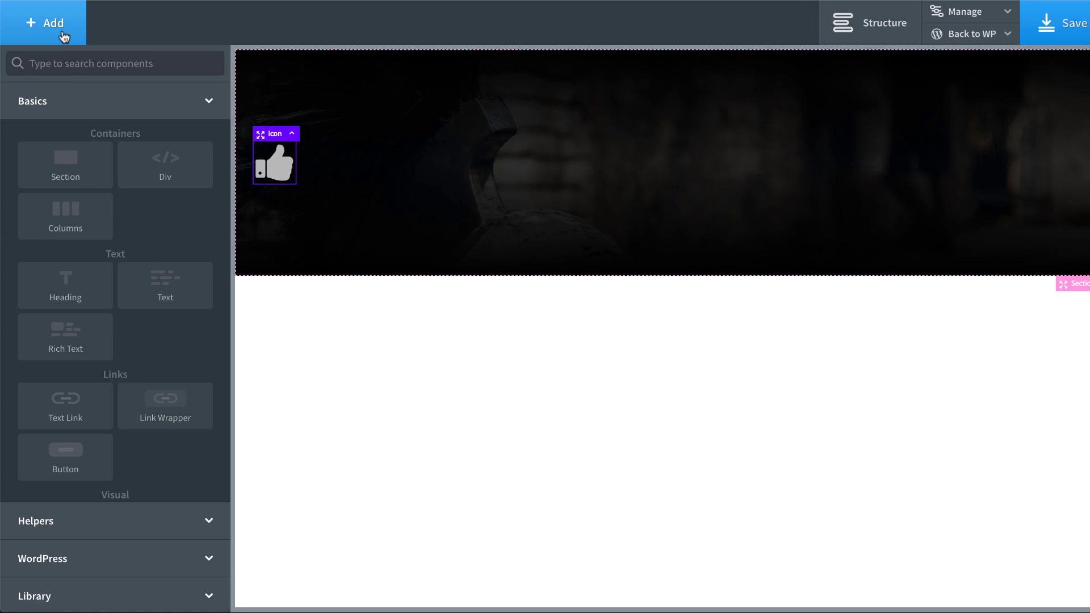
{"action": "type", "text": "hea"}
{"action": "left_click", "coordinate": [65, 109]}
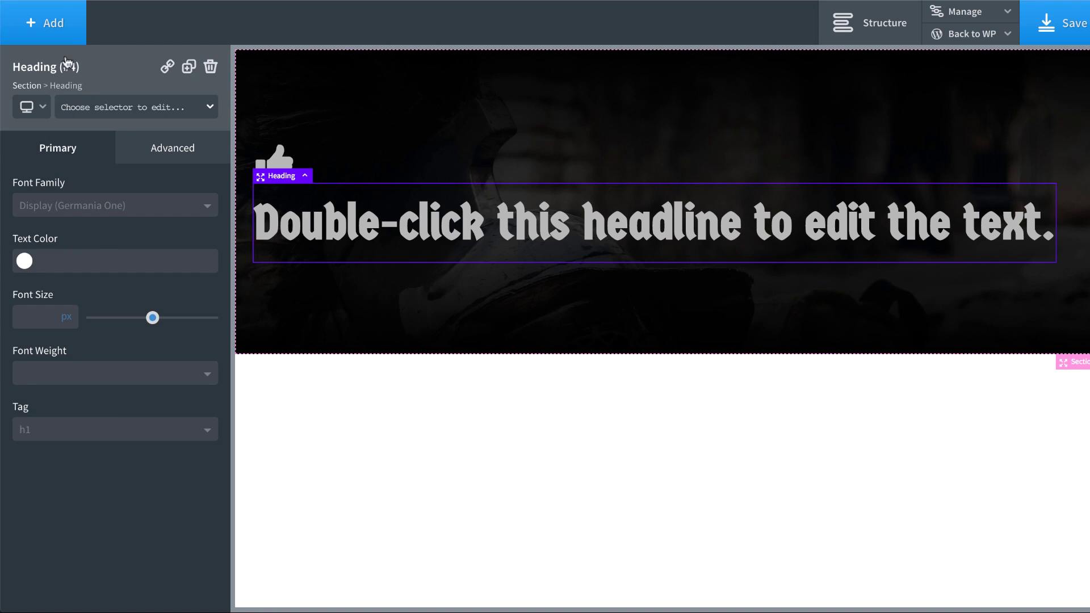
{"action": "left_click", "coordinate": [59, 9]}
{"action": "type", "text": "te"}
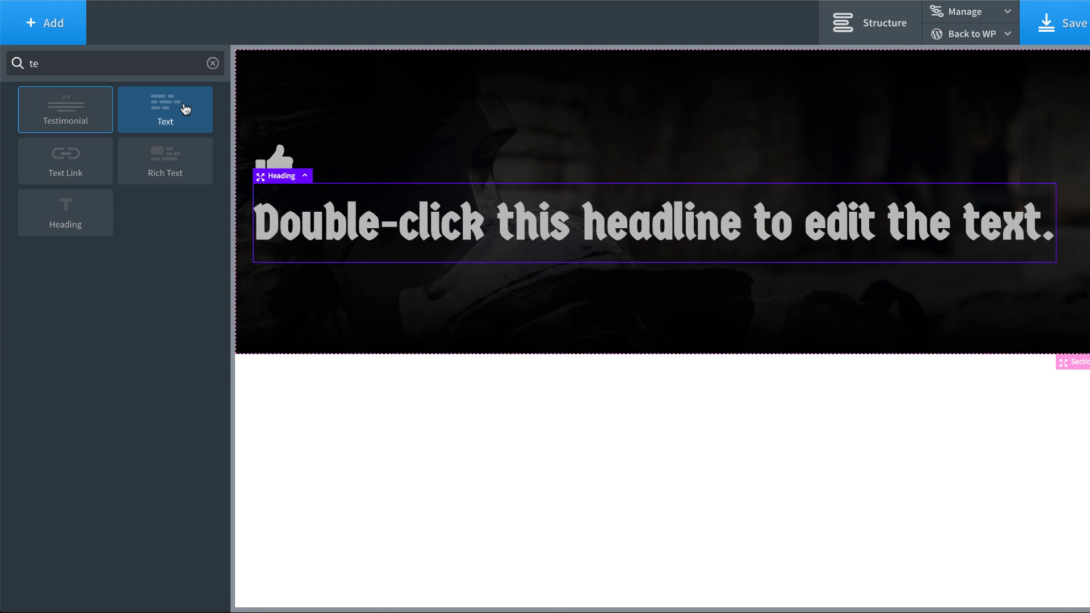
{"action": "left_click", "coordinate": [182, 108]}
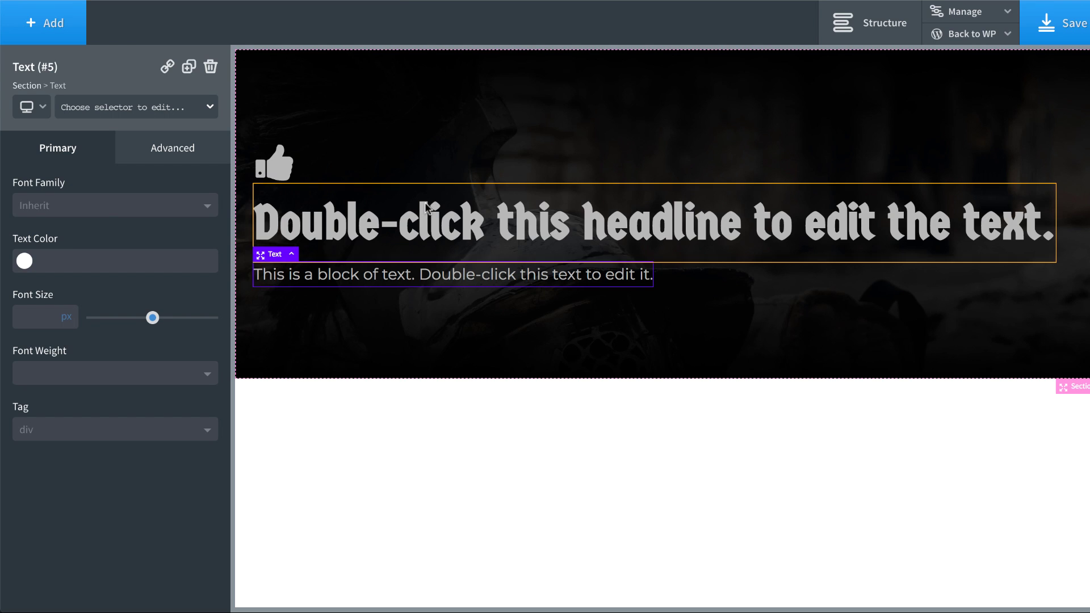
Change the heading to 'Our Services' and the paragraph to 'Discover what we can do for your business.'.
{"action": "double_click", "coordinate": [430, 207]}
{"action": "type", "text": "Our Services"}
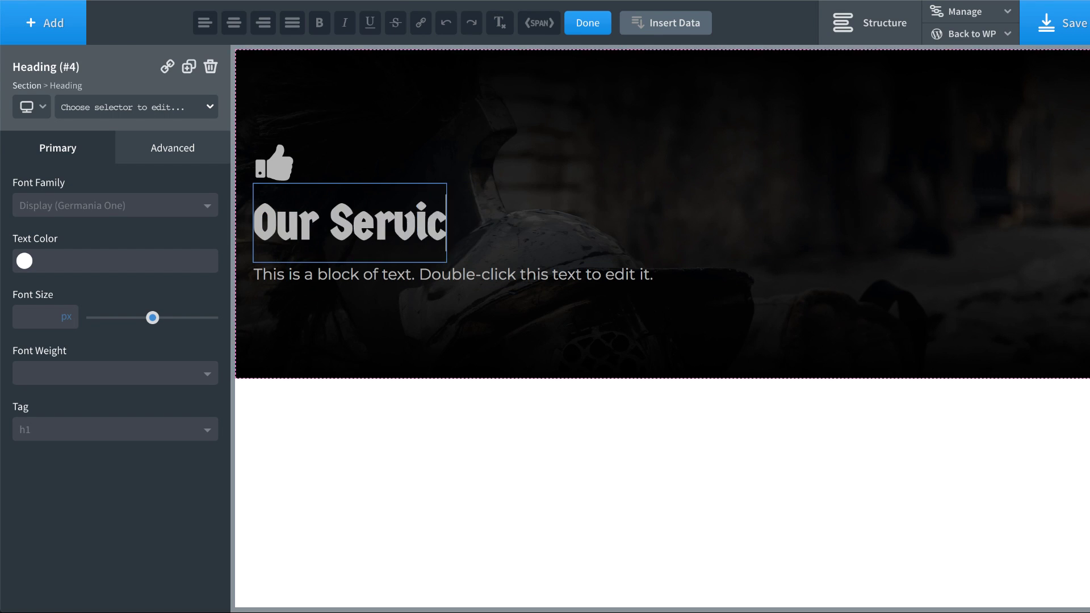
{"action": "double_click", "coordinate": [477, 271]}
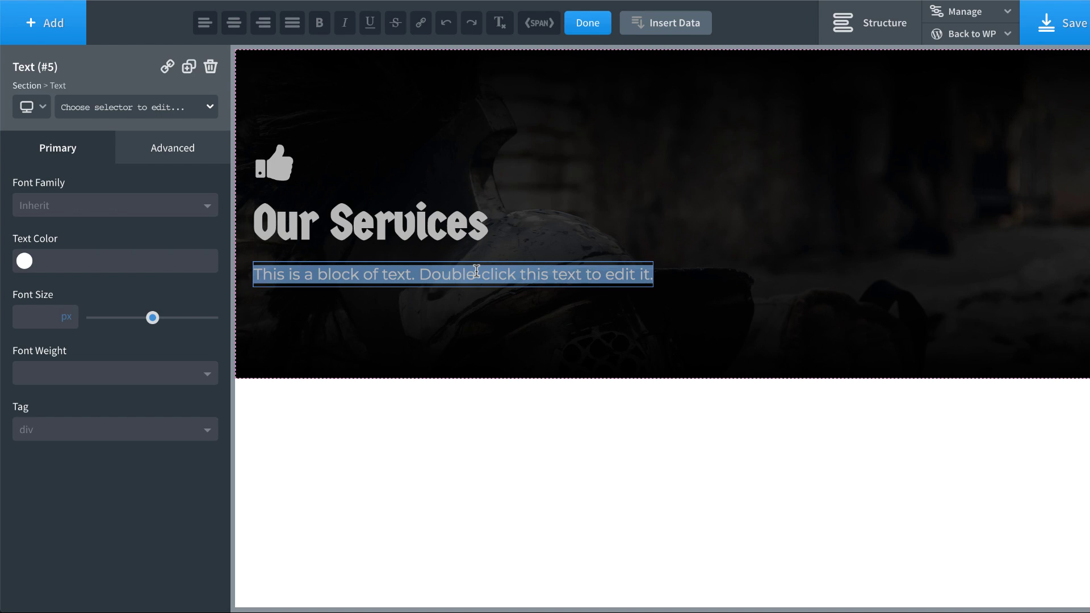
{"action": "type", "text": "Discover what we can"}
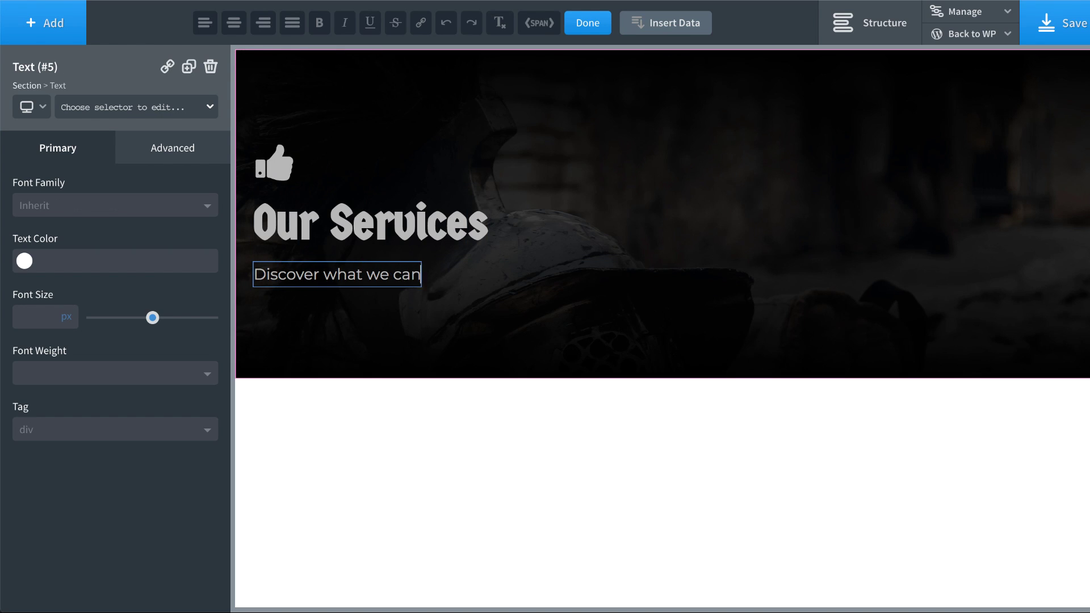
{"action": "type", "text": " do for your business."}
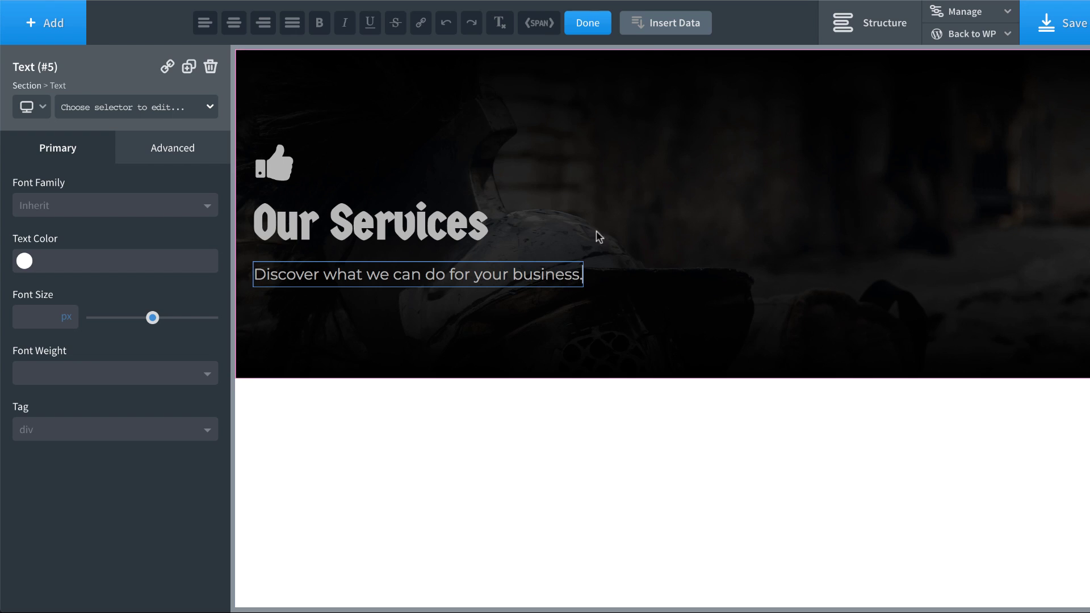
Center the section's items horizontally and set its typography colour to #ffffff.
{"action": "left_click", "coordinate": [674, 233]}
{"action": "left_click", "coordinate": [91, 437]}
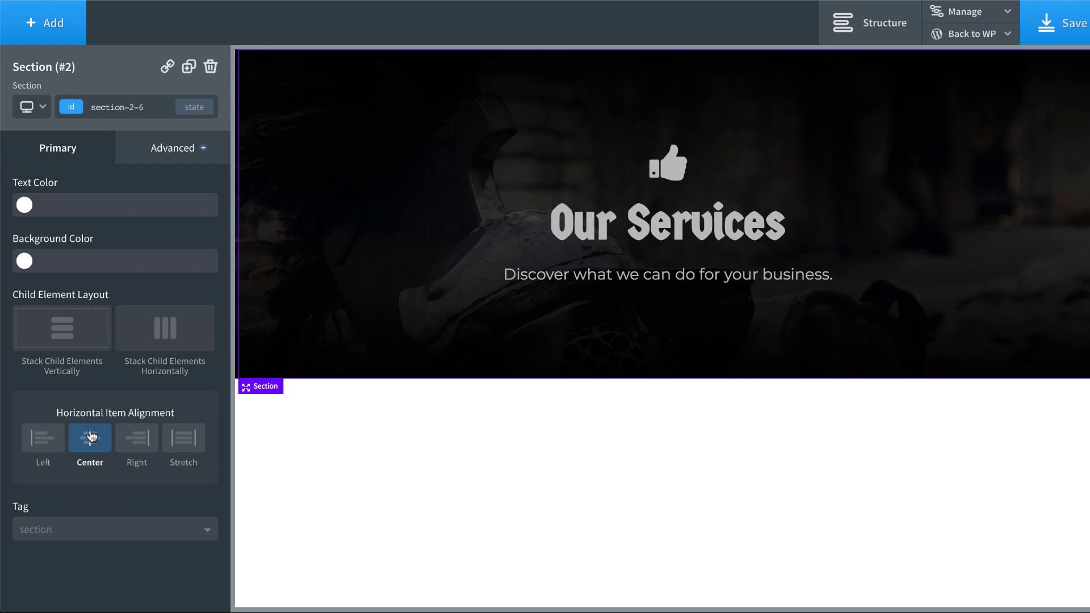
{"action": "left_click", "coordinate": [166, 154]}
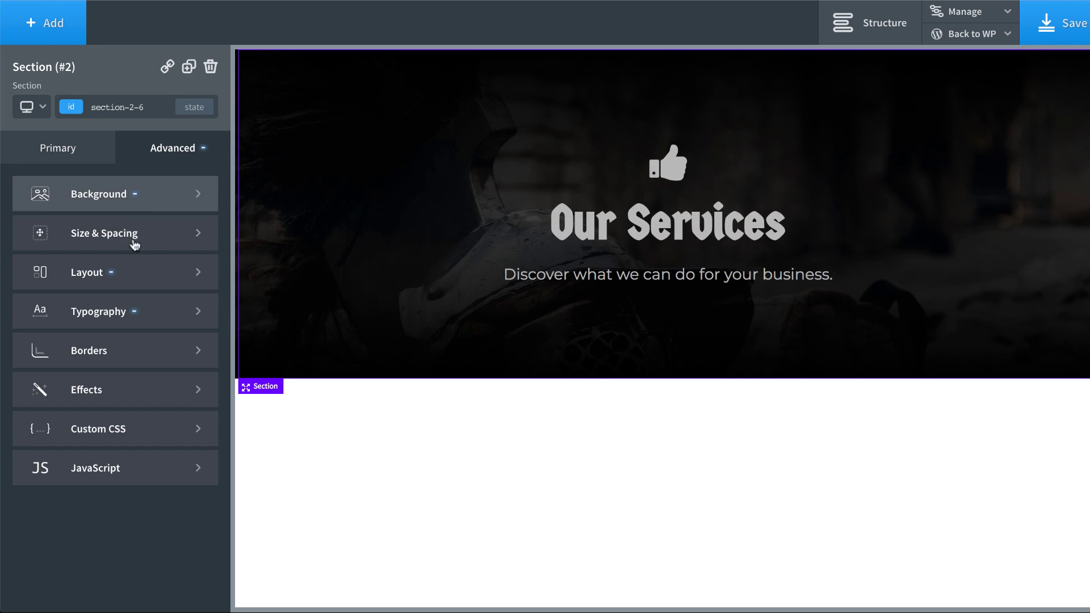
{"action": "left_click", "coordinate": [116, 309]}
{"action": "left_click", "coordinate": [24, 296]}
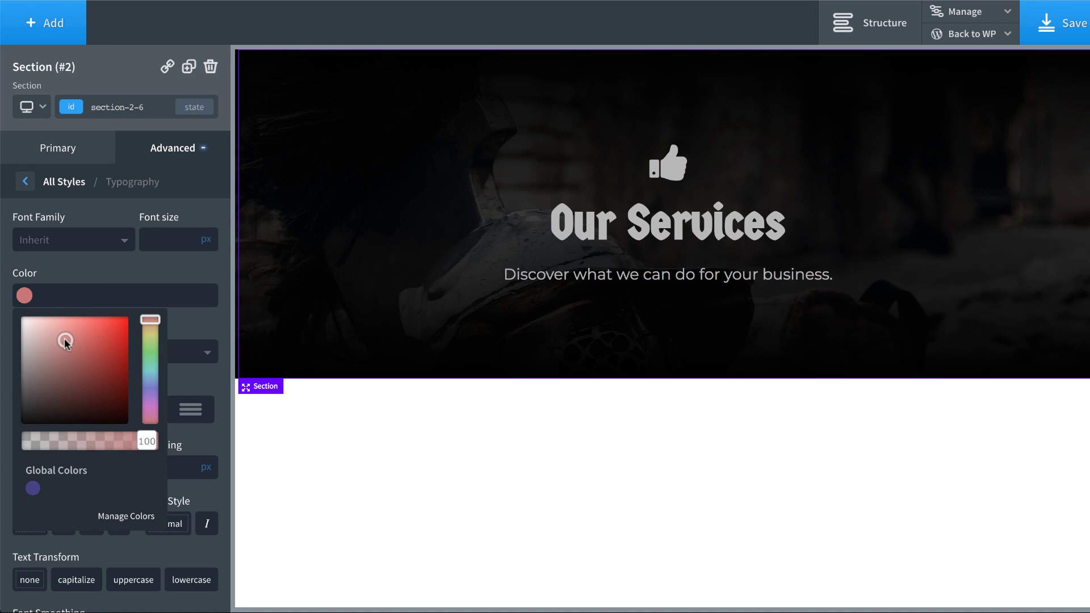
{"action": "left_click", "coordinate": [3, 206]}
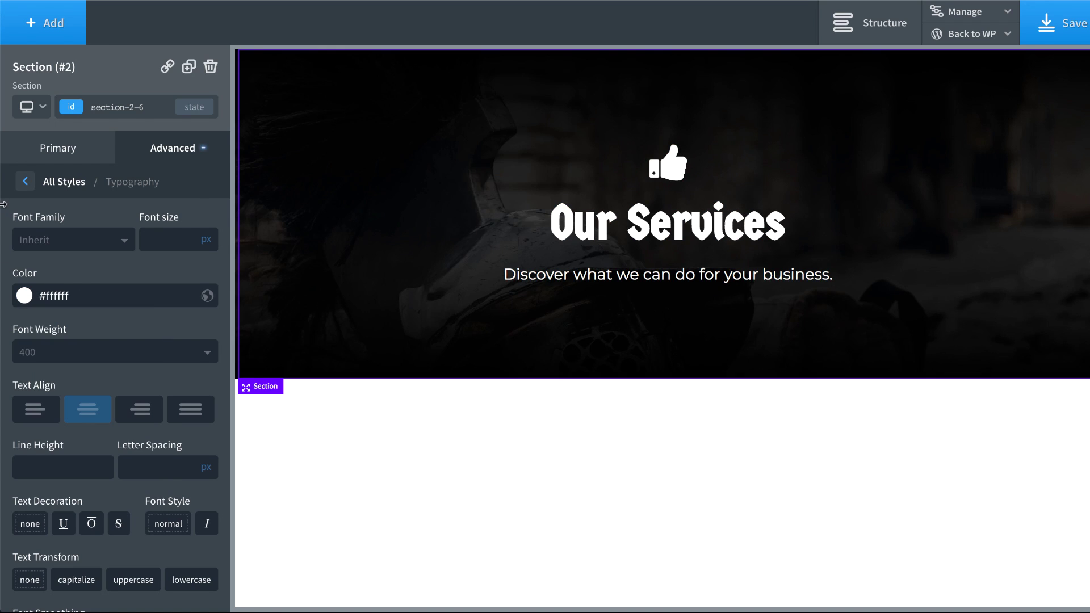
Replace the thumbs-up icon with the Linearicons 'apartment' building icon.
{"action": "left_click", "coordinate": [674, 171]}
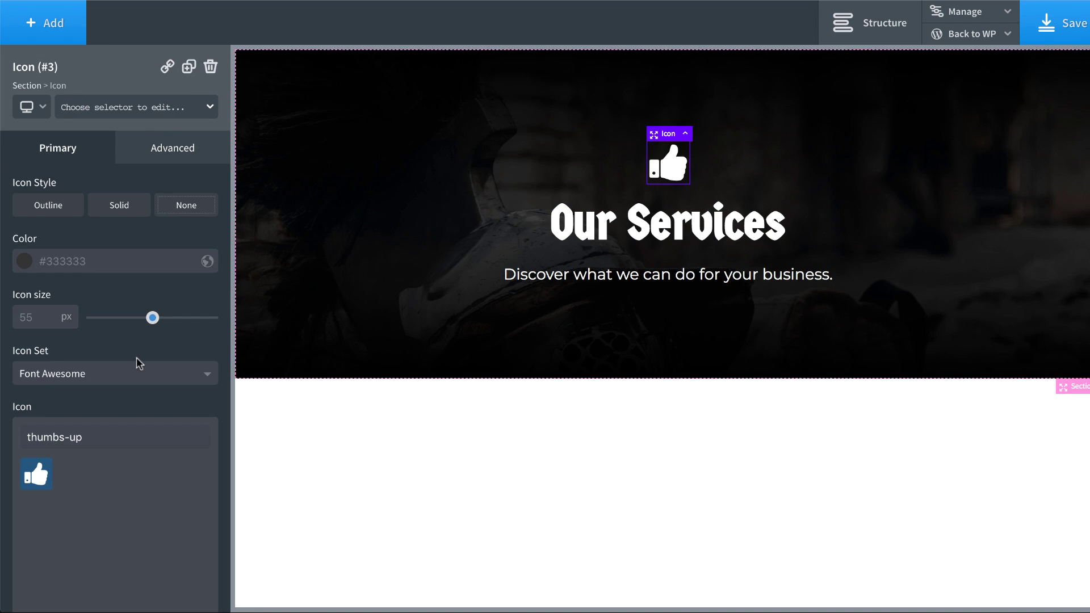
{"action": "left_click", "coordinate": [119, 373]}
{"action": "left_click", "coordinate": [74, 421]}
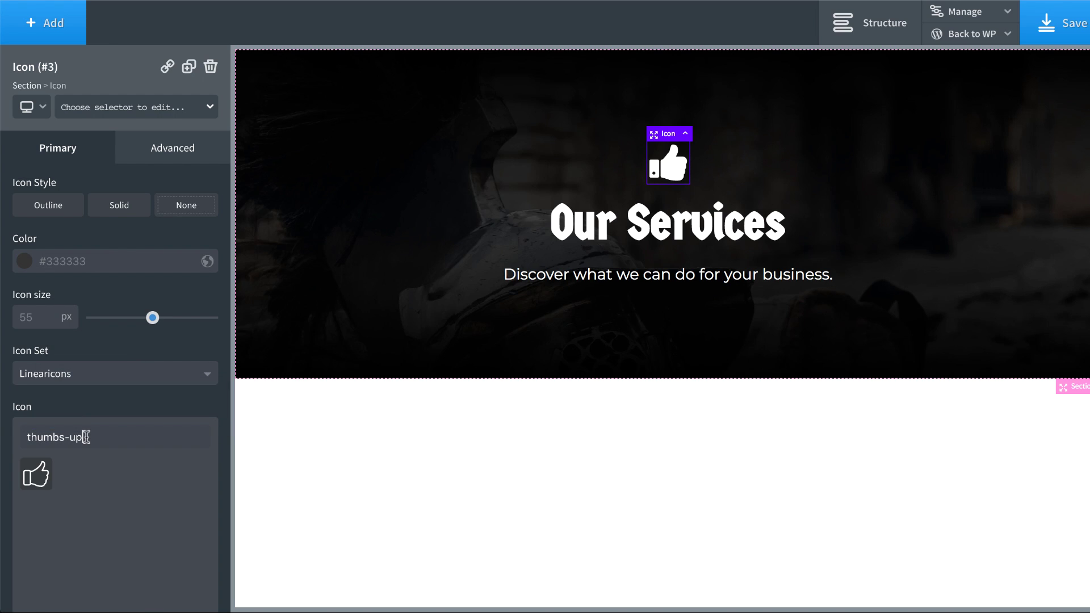
{"action": "triple_click", "coordinate": [86, 436]}
{"action": "key", "text": "BackSpace"}
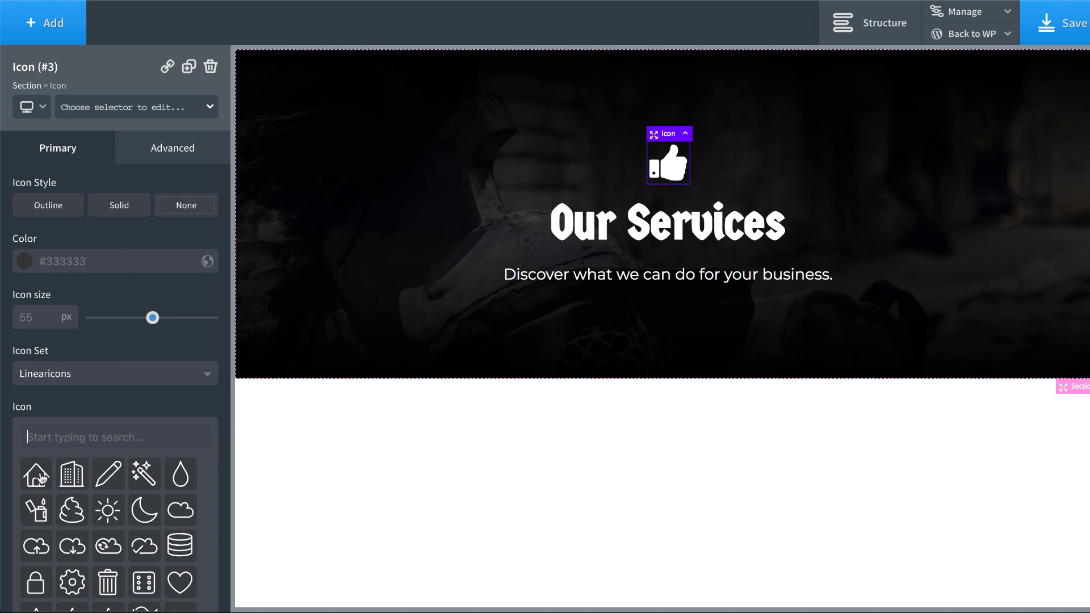
{"action": "left_click", "coordinate": [70, 475]}
Set the building icon's size to 48 px.
{"action": "left_click", "coordinate": [430, 263]}
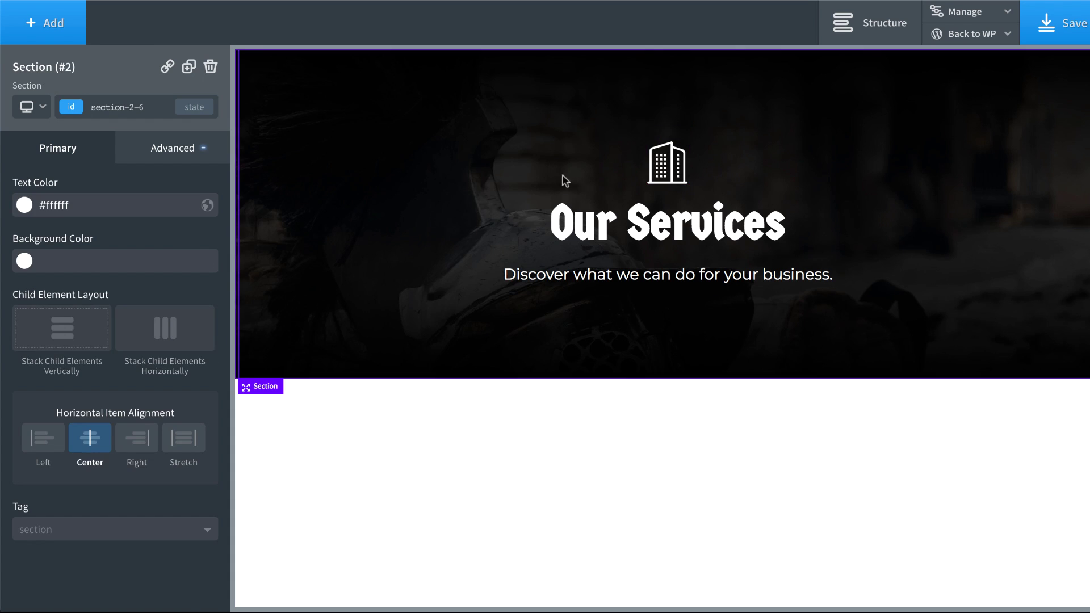
{"action": "left_click", "coordinate": [675, 168]}
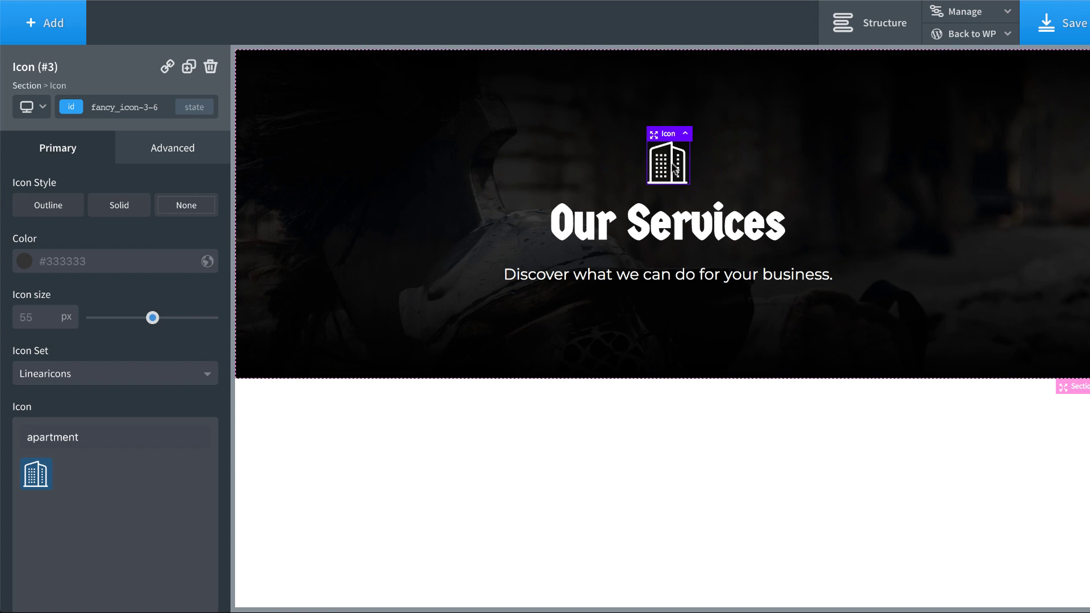
{"action": "left_click", "coordinate": [40, 316]}
{"action": "type", "text": "48"}
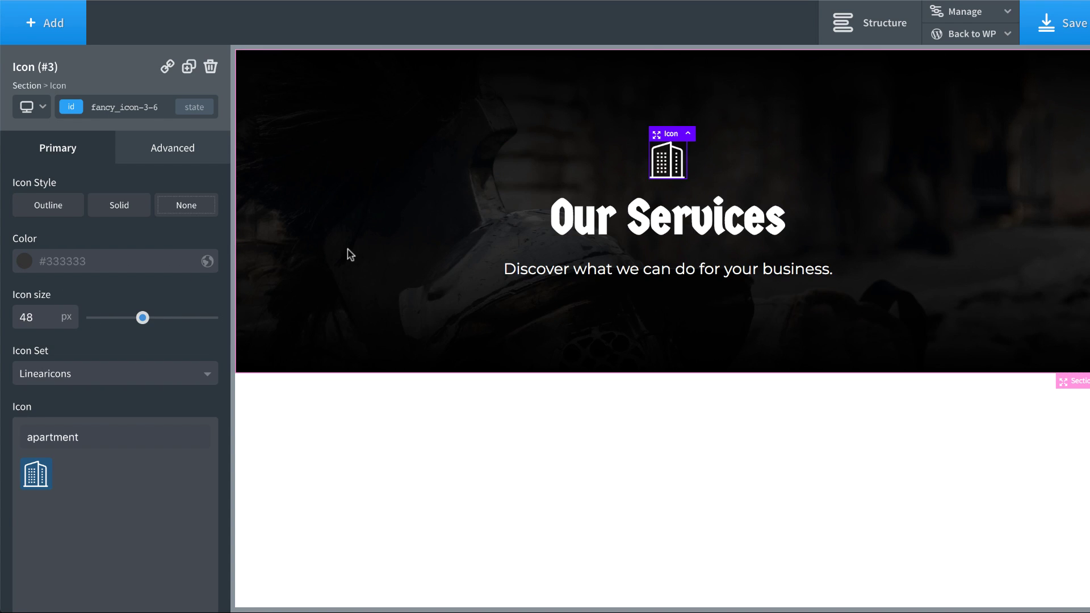
{"action": "left_click", "coordinate": [349, 254]}
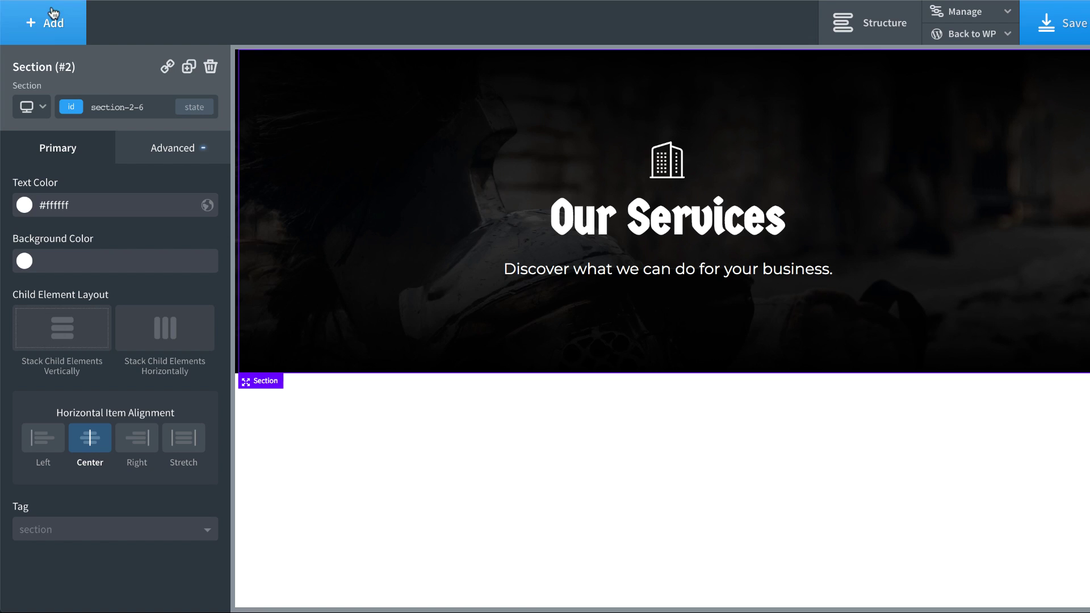
Add a Link Wrapper component below the subtitle.
{"action": "left_click", "coordinate": [47, 27]}
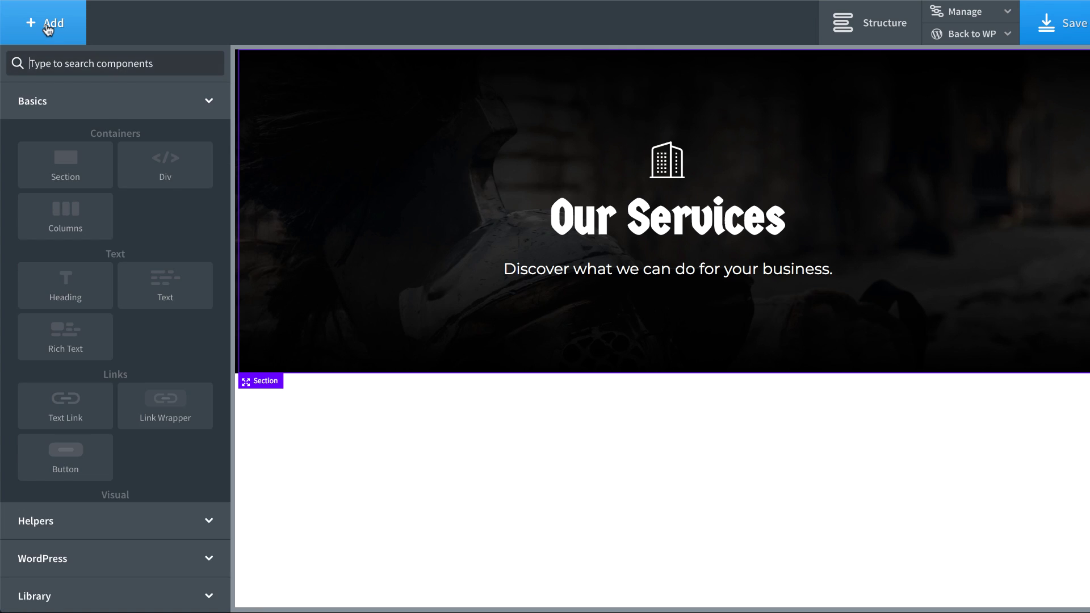
{"action": "type", "text": "link"}
{"action": "left_click", "coordinate": [65, 110]}
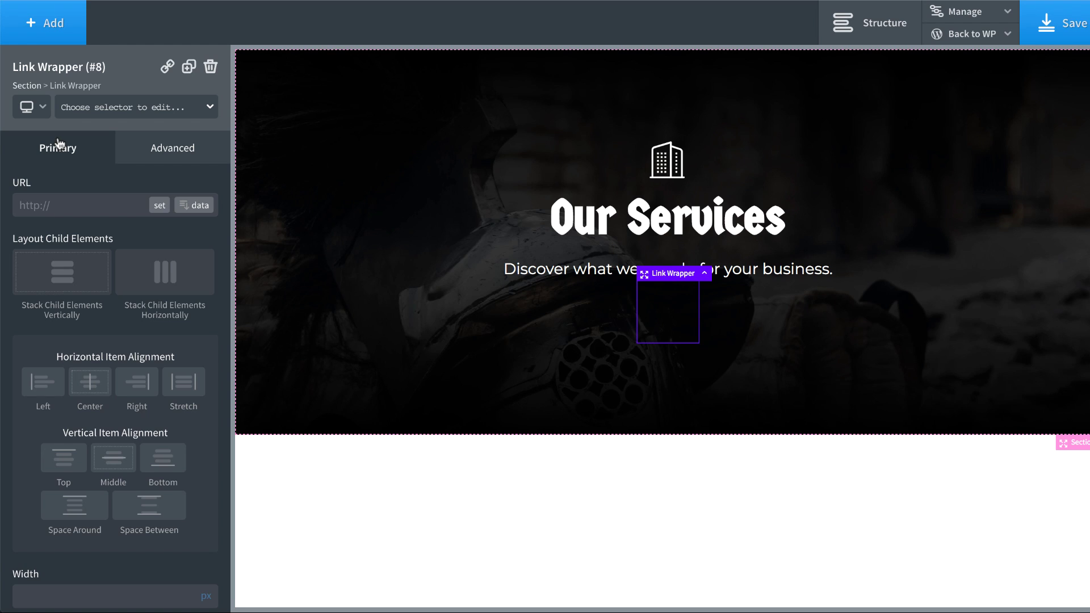
Give the link wrapper a new class named 'hexagon'.
{"action": "left_click", "coordinate": [106, 110]}
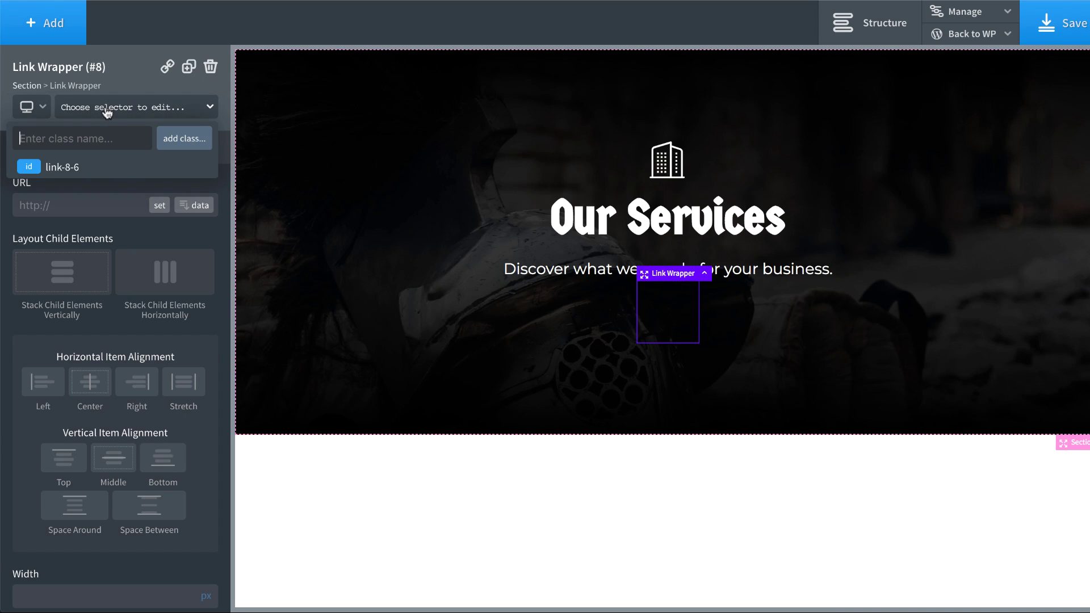
{"action": "type", "text": "hexagon"}
{"action": "key", "text": "Return"}
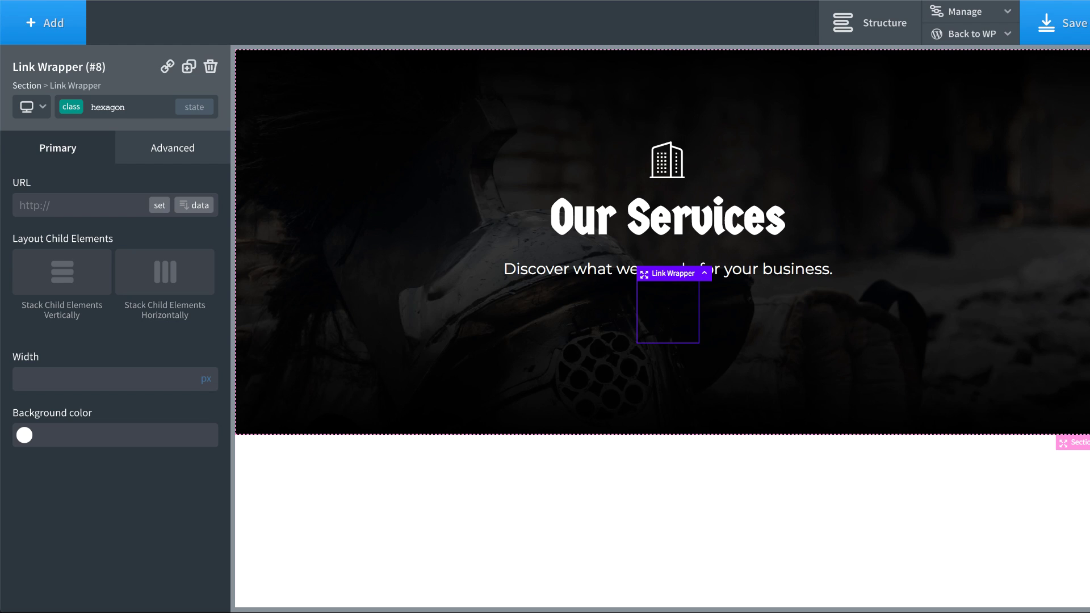
Add an Icon and a Heading inside the link wrapper.
{"action": "left_click", "coordinate": [46, 23]}
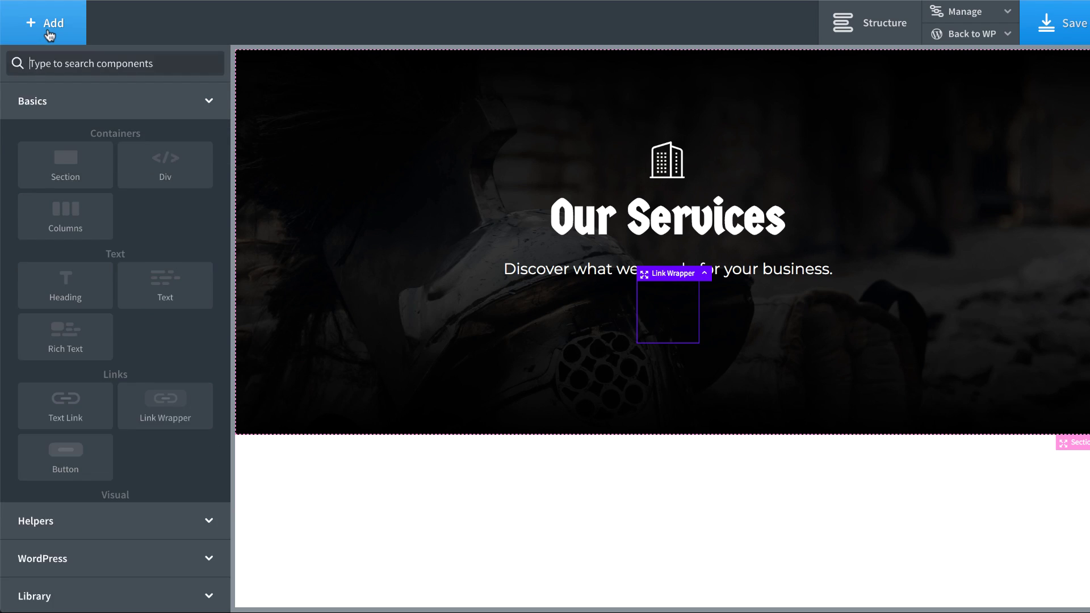
{"action": "type", "text": "ic"}
{"action": "left_click", "coordinate": [142, 107]}
{"action": "left_click", "coordinate": [62, 36]}
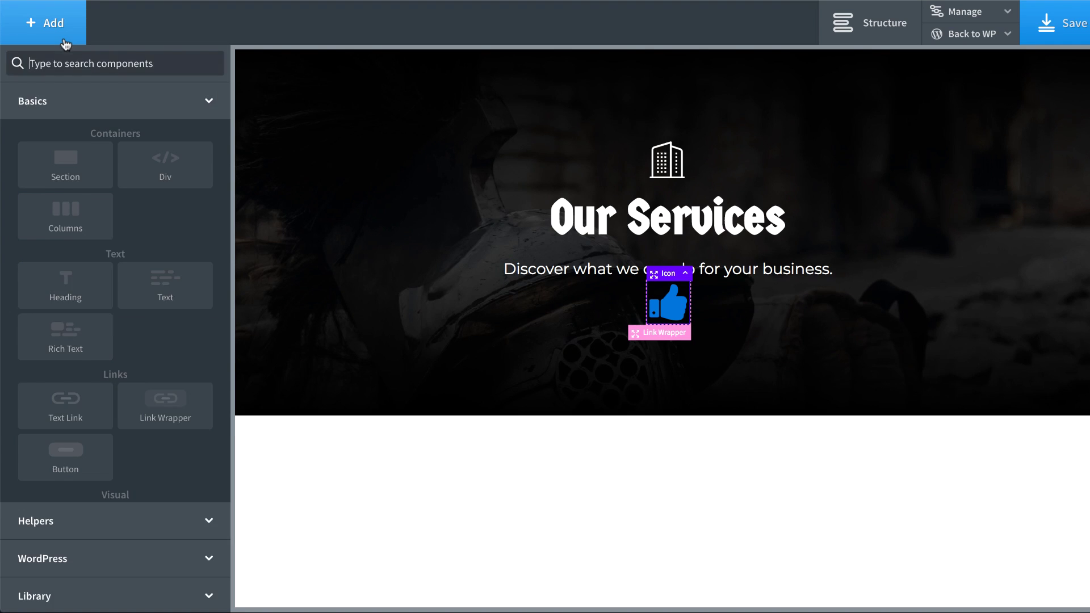
{"action": "type", "text": "he"}
{"action": "left_click", "coordinate": [79, 120]}
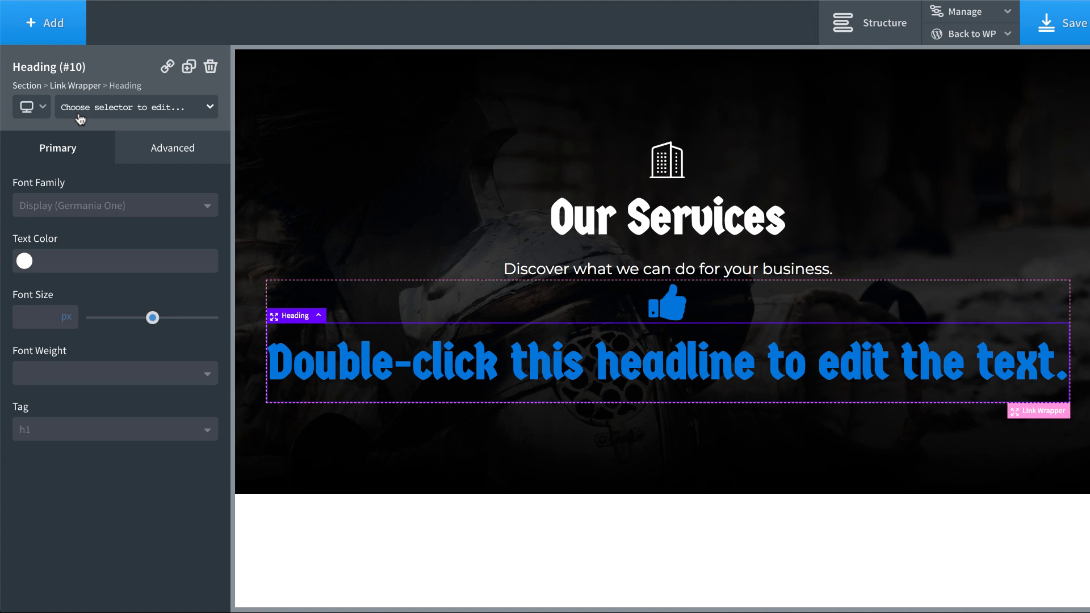
Make the heading an h2 with the class 'hexagon-heading'.
{"action": "left_click", "coordinate": [123, 429]}
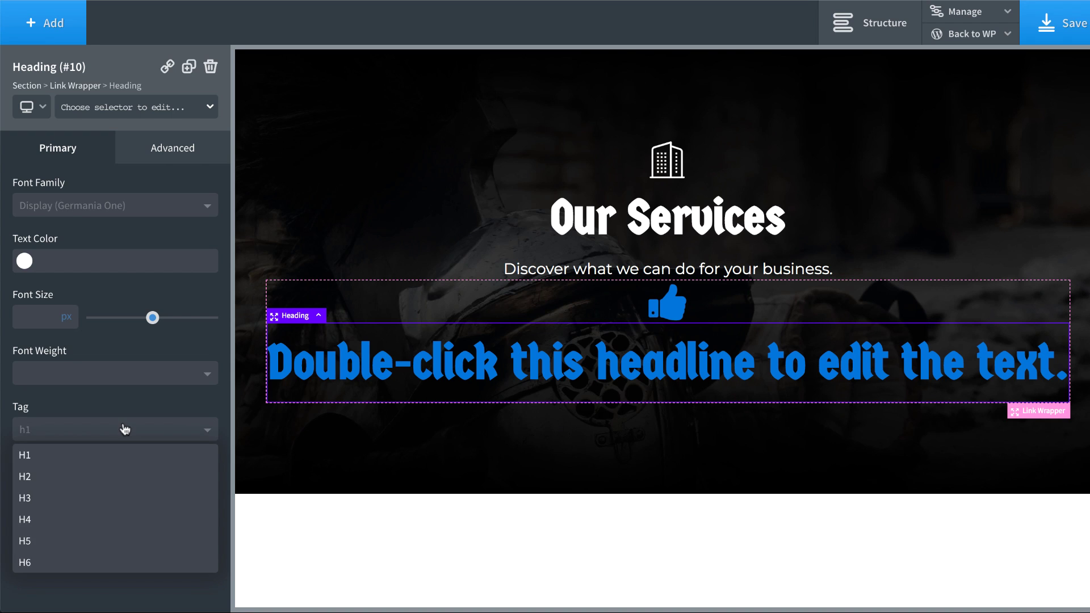
{"action": "left_click", "coordinate": [85, 479]}
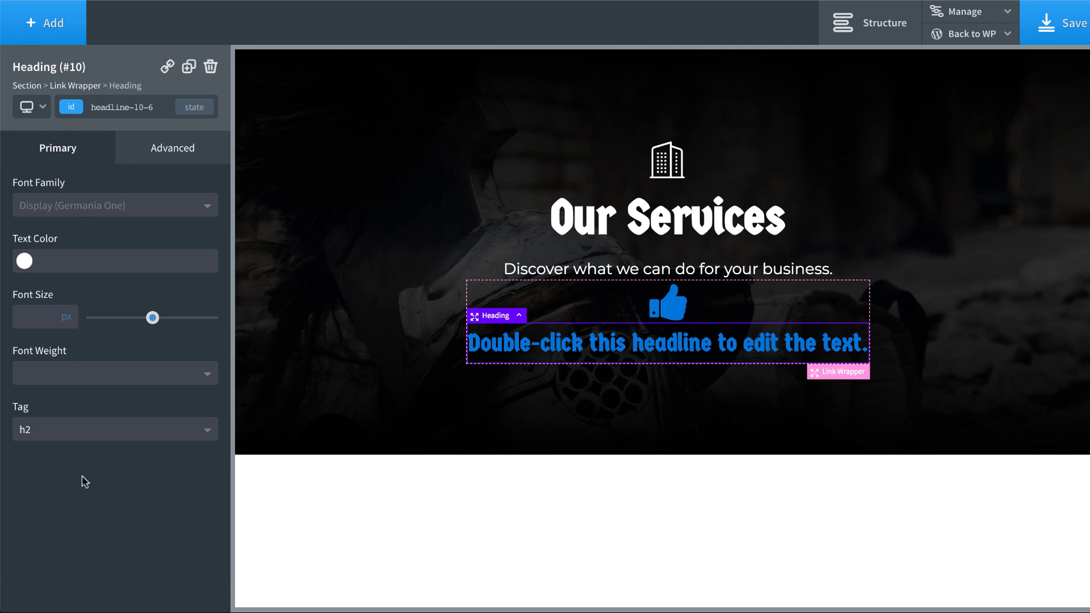
{"action": "left_click", "coordinate": [119, 109]}
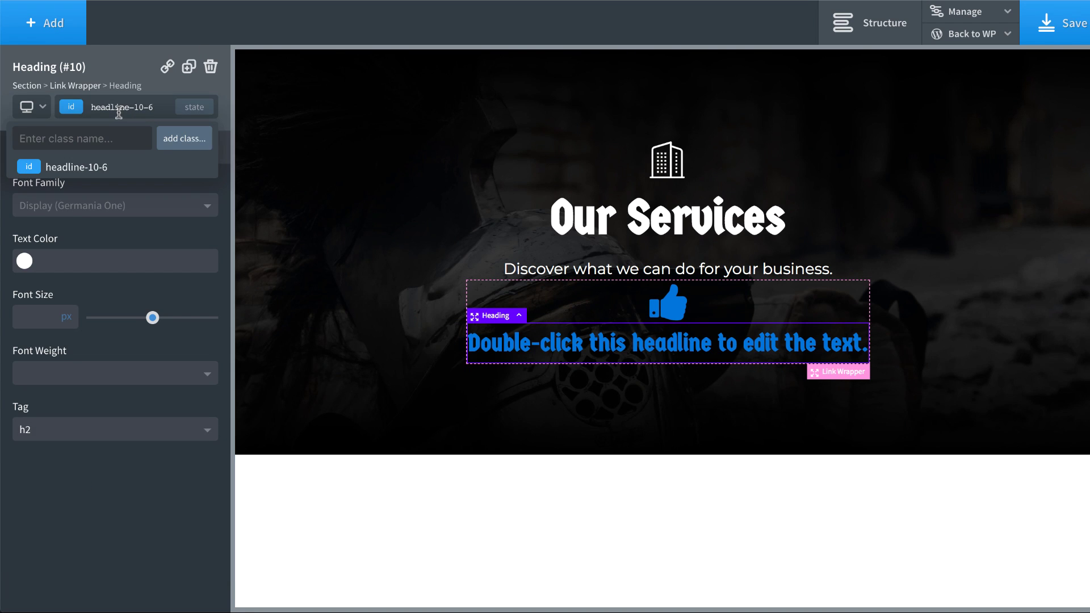
{"action": "type", "text": "hexagon-heading"}
{"action": "key", "text": "Return"}
Give the icon the class 'hexagon-icon' and make it white.
{"action": "left_click", "coordinate": [666, 300]}
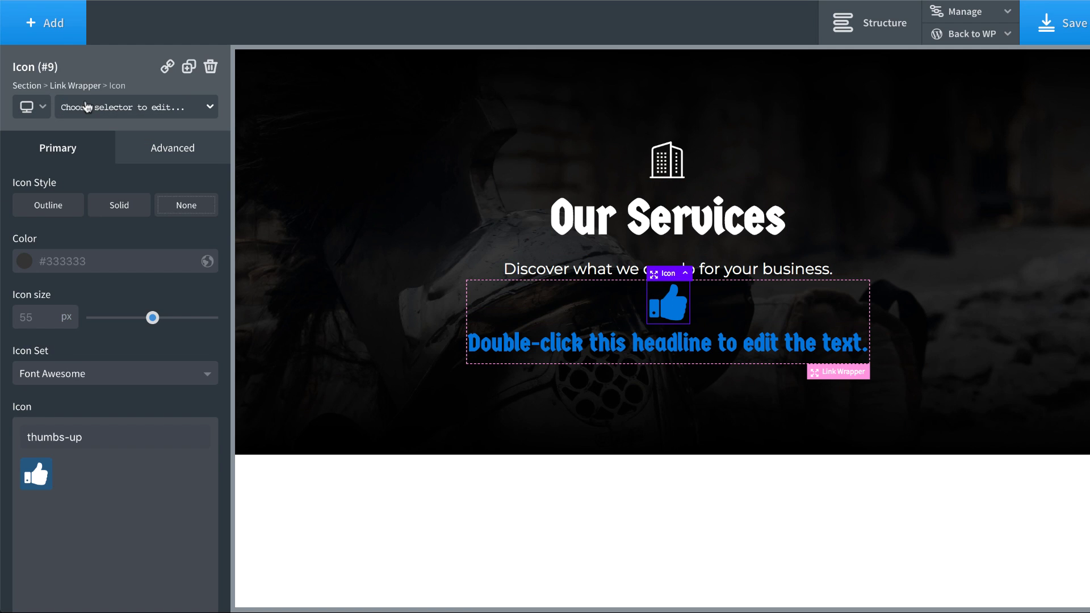
{"action": "left_click", "coordinate": [130, 107]}
{"action": "type", "text": "h"}
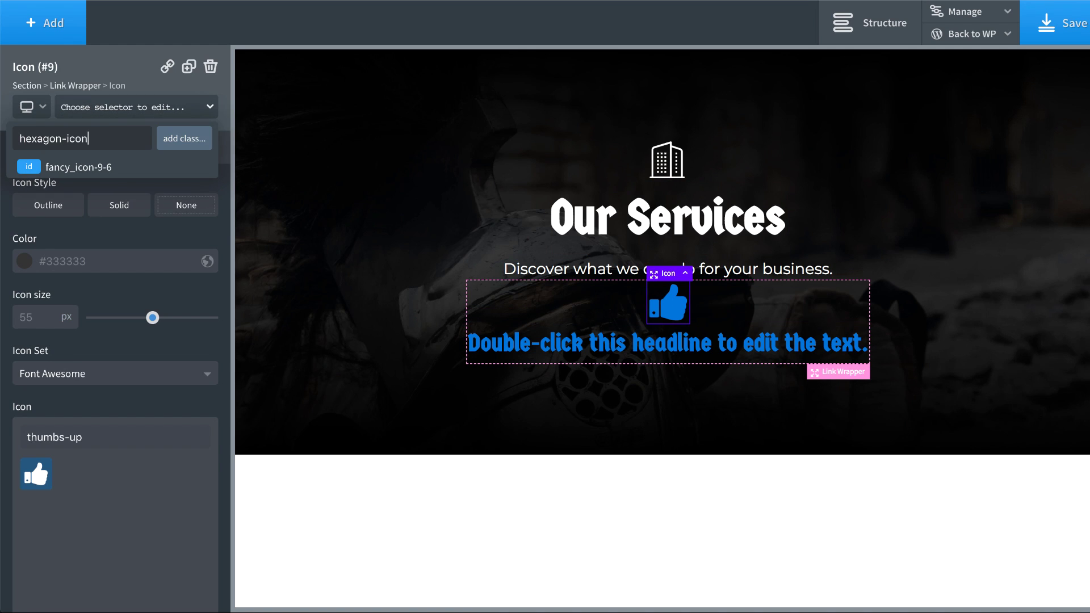
{"action": "type", "text": "exagon-icon"}
{"action": "key", "text": "Return"}
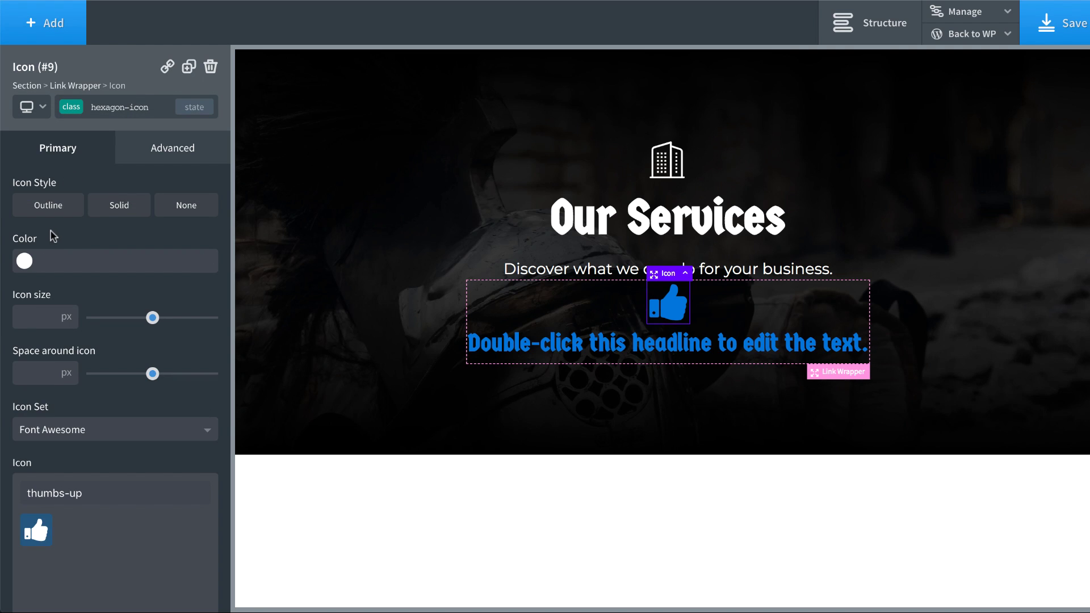
{"action": "left_click", "coordinate": [25, 261]}
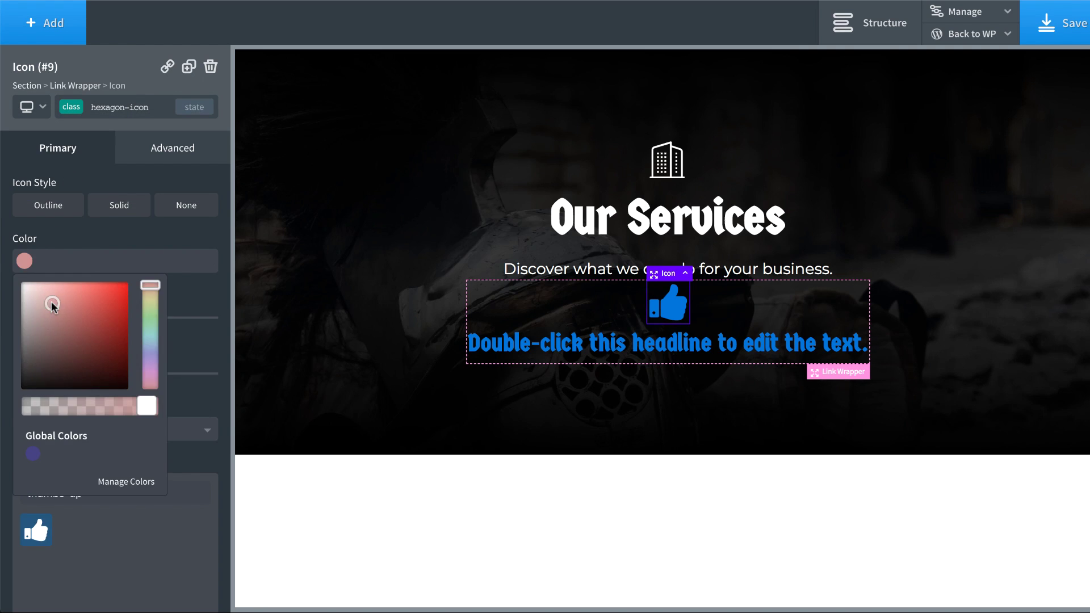
Make the heading text white and set the icon size to 48.
{"action": "left_click", "coordinate": [510, 363]}
{"action": "left_click", "coordinate": [25, 261]}
{"action": "left_click_drag", "start_coordinate": [49, 304], "coordinate": [3, 186]}
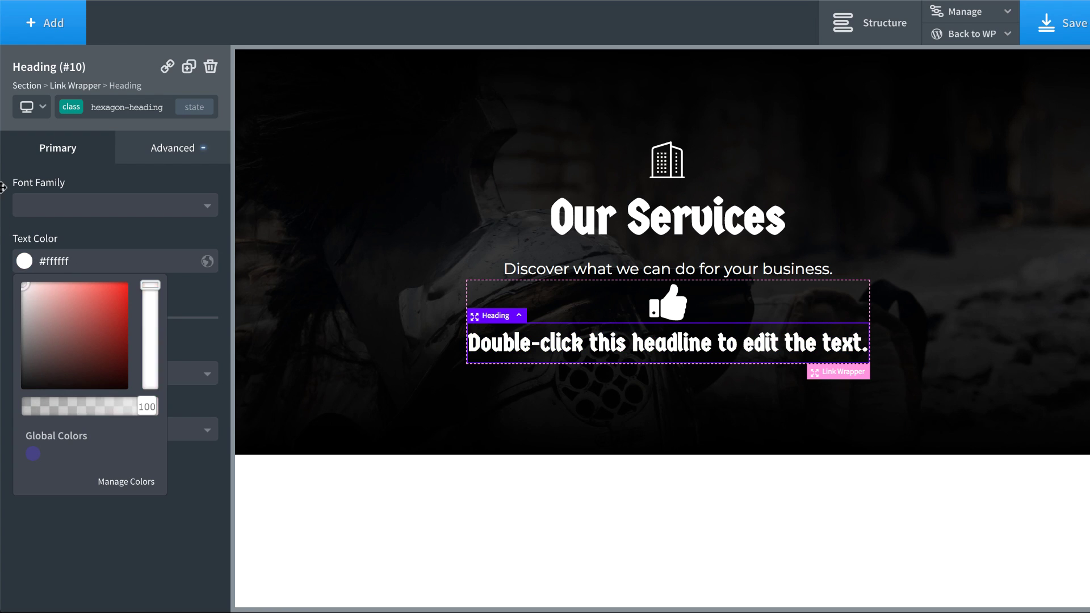
{"action": "left_click", "coordinate": [2, 186]}
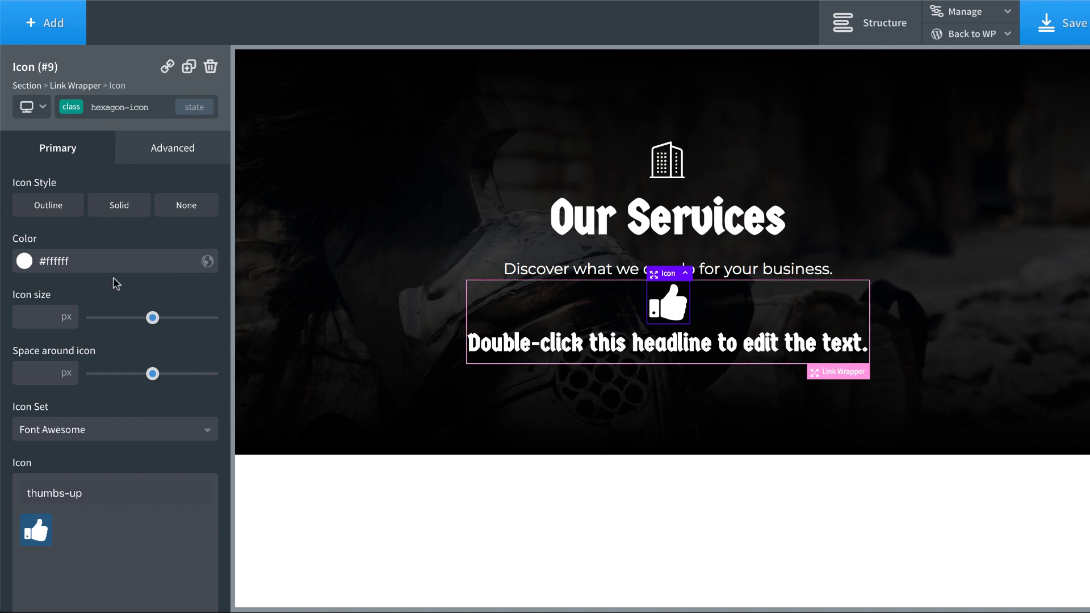
{"action": "left_click", "coordinate": [48, 322]}
{"action": "type", "text": "48"}
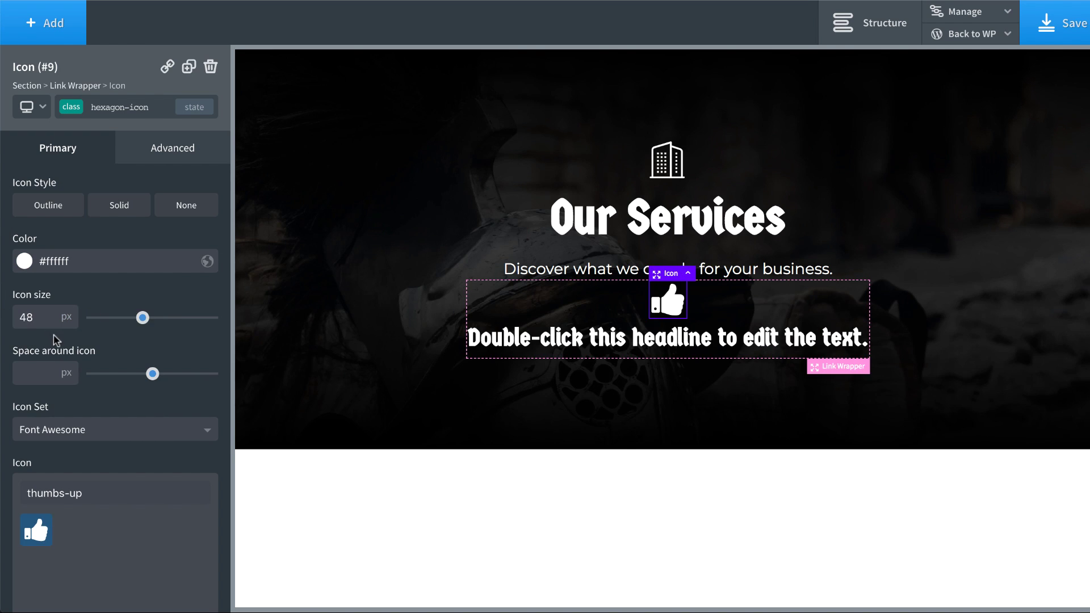
Change the heading text to 'Marketing'.
{"action": "left_click", "coordinate": [558, 325]}
{"action": "double_click", "coordinate": [558, 324]}
{"action": "triple_click", "coordinate": [558, 324]}
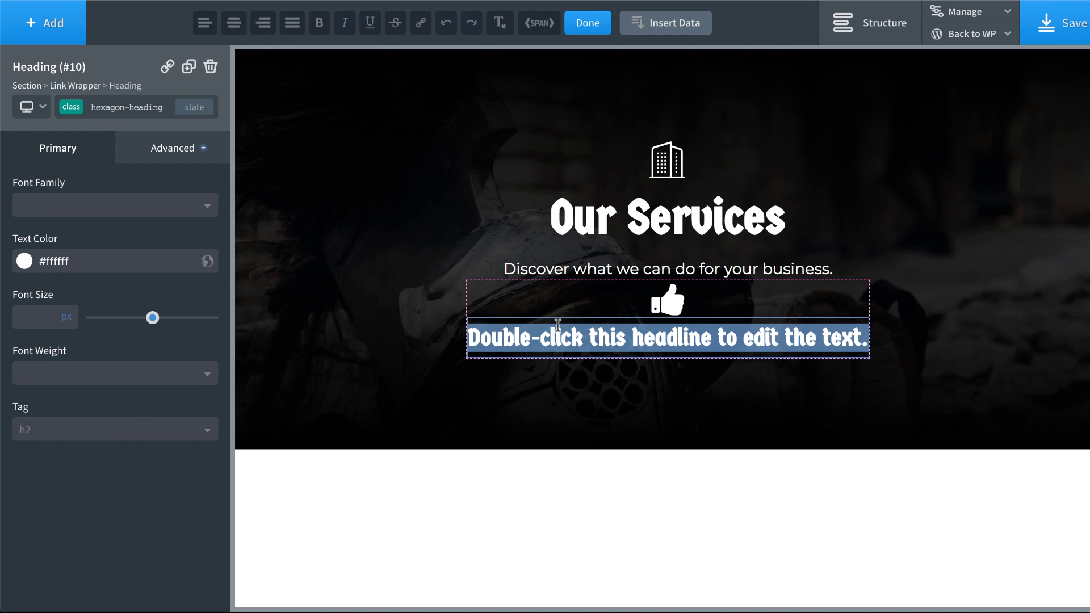
{"action": "type", "text": "$"}
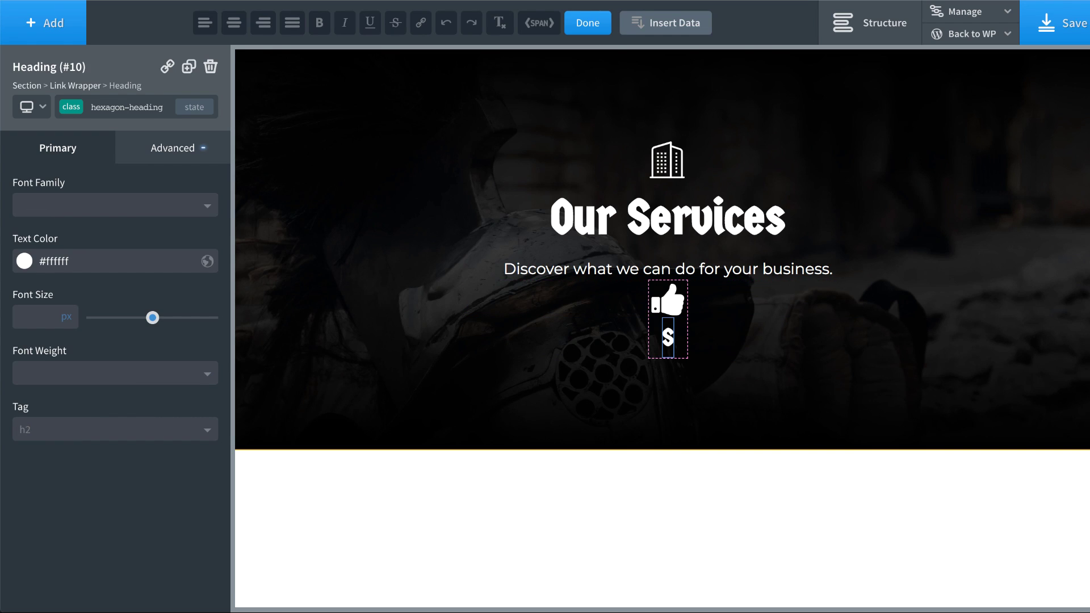
{"action": "key", "text": "BackSpace"}
{"action": "type", "text": "Marketing"}
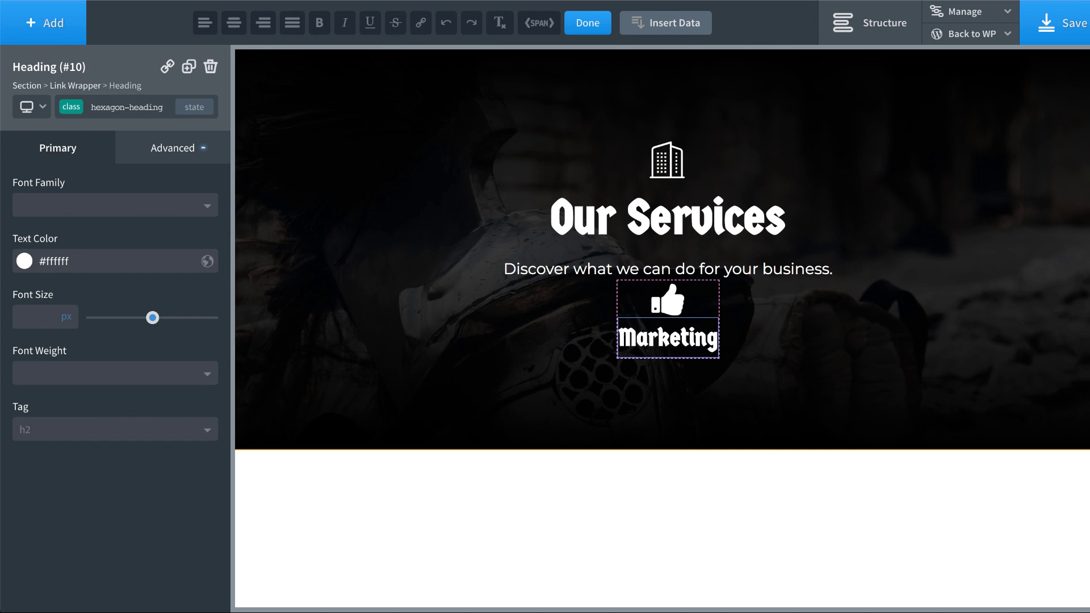
Set the link wrapper's width to 240 and height to 150.
{"action": "left_click", "coordinate": [710, 307]}
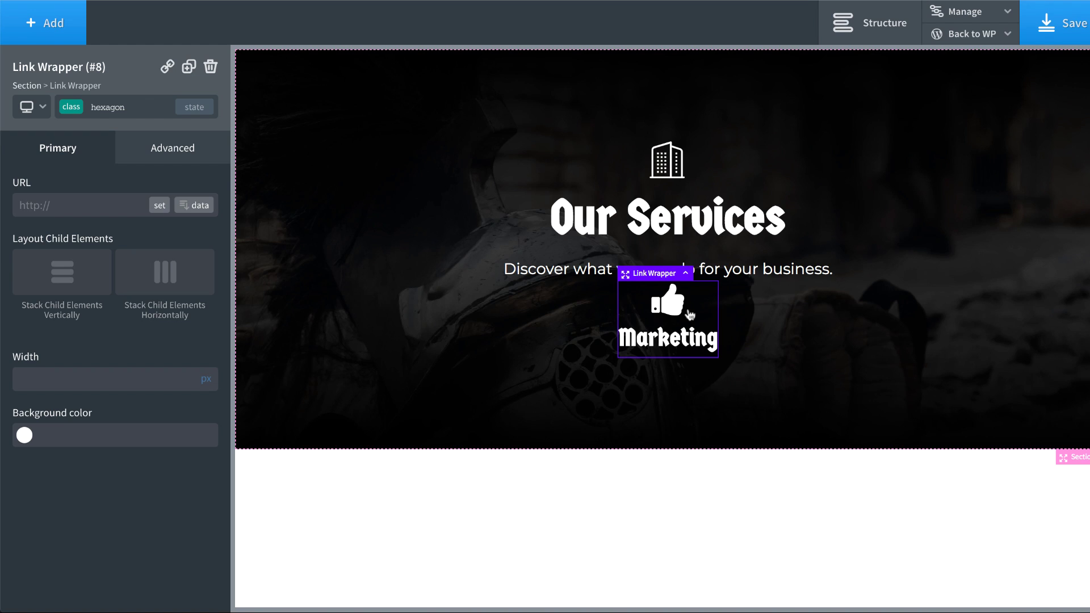
{"action": "left_click", "coordinate": [194, 152]}
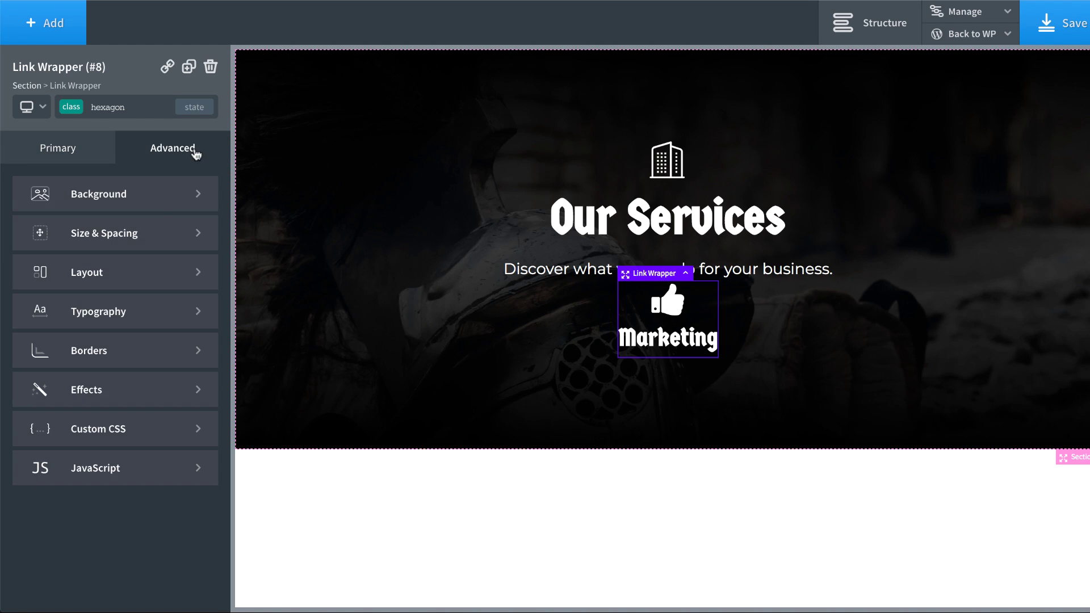
{"action": "left_click", "coordinate": [146, 227]}
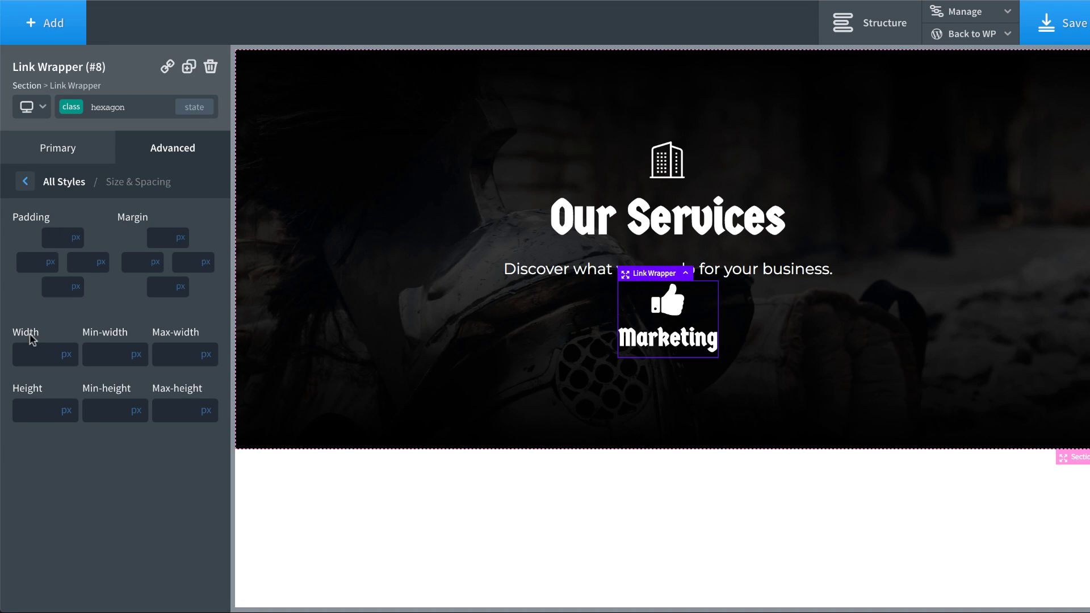
{"action": "left_click", "coordinate": [31, 352]}
{"action": "type", "text": "240"}
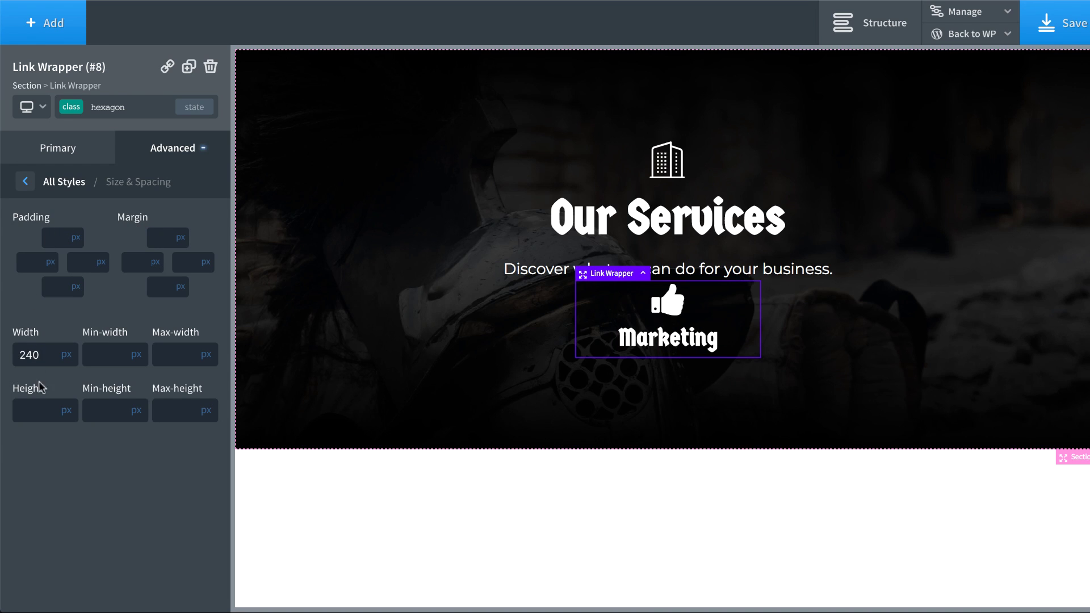
{"action": "left_click", "coordinate": [41, 410]}
{"action": "type", "text": "150"}
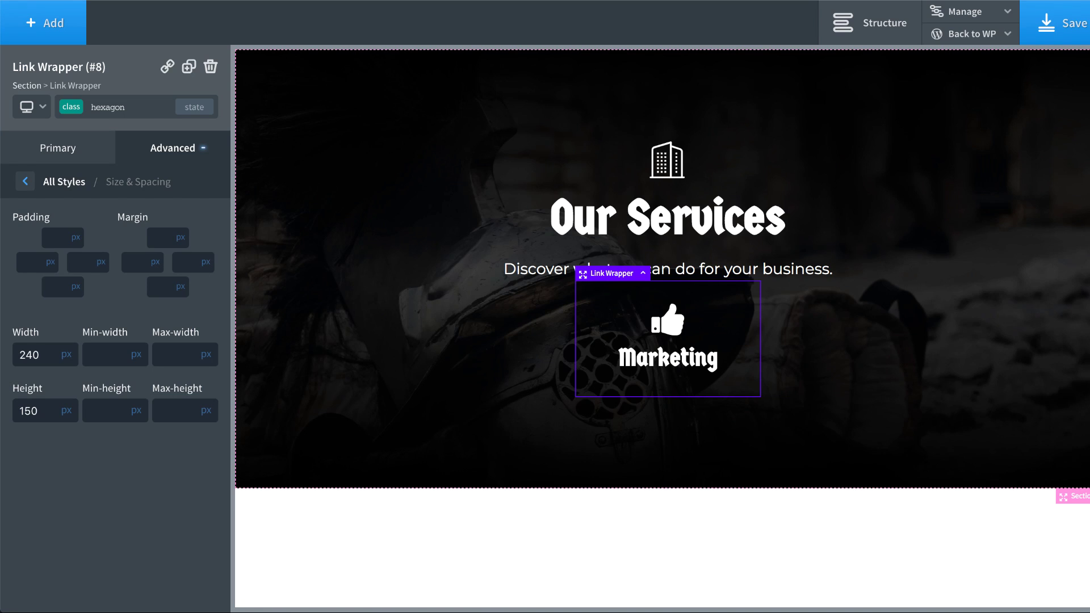
Set the link wrapper's background colour to Global Colors – Primary.
{"action": "left_click", "coordinate": [56, 152]}
{"action": "left_click", "coordinate": [22, 437]}
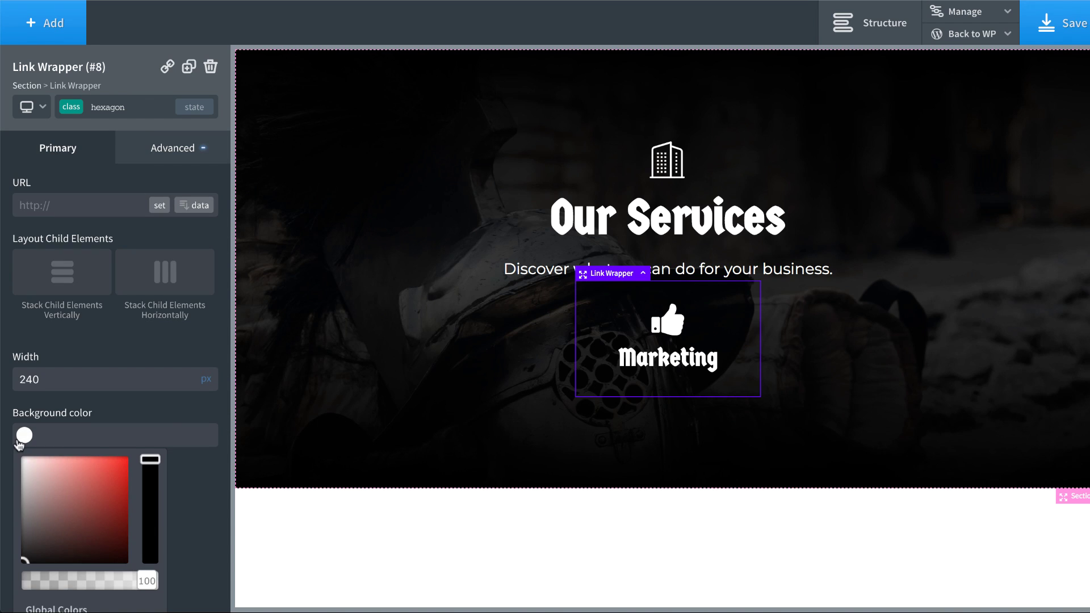
{"action": "scroll", "coordinate": [65, 481], "scroll_direction": "down", "scroll_amount": 1}
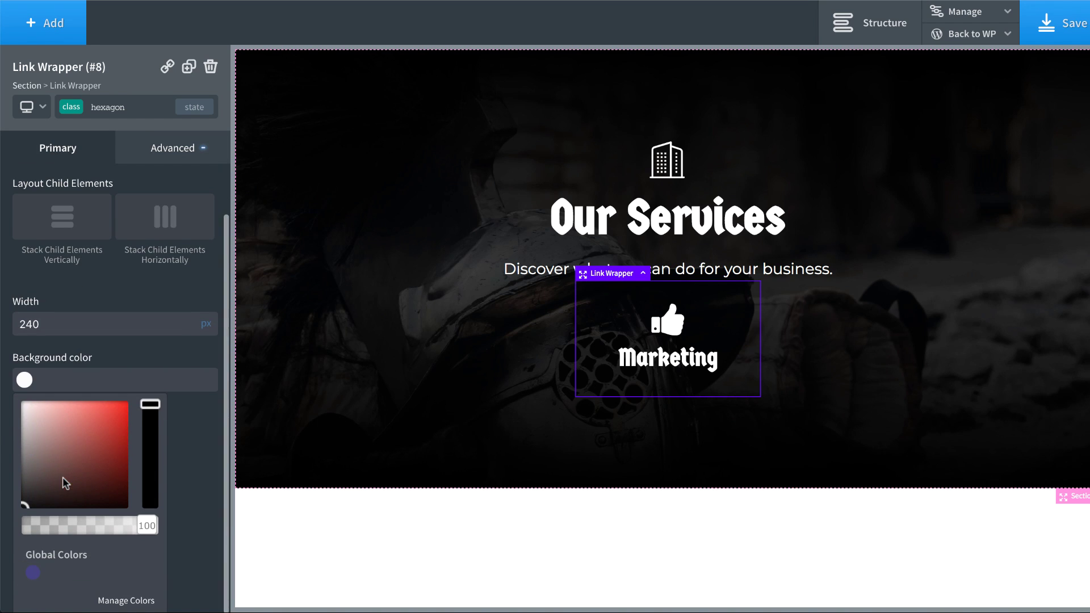
{"action": "left_click", "coordinate": [33, 572]}
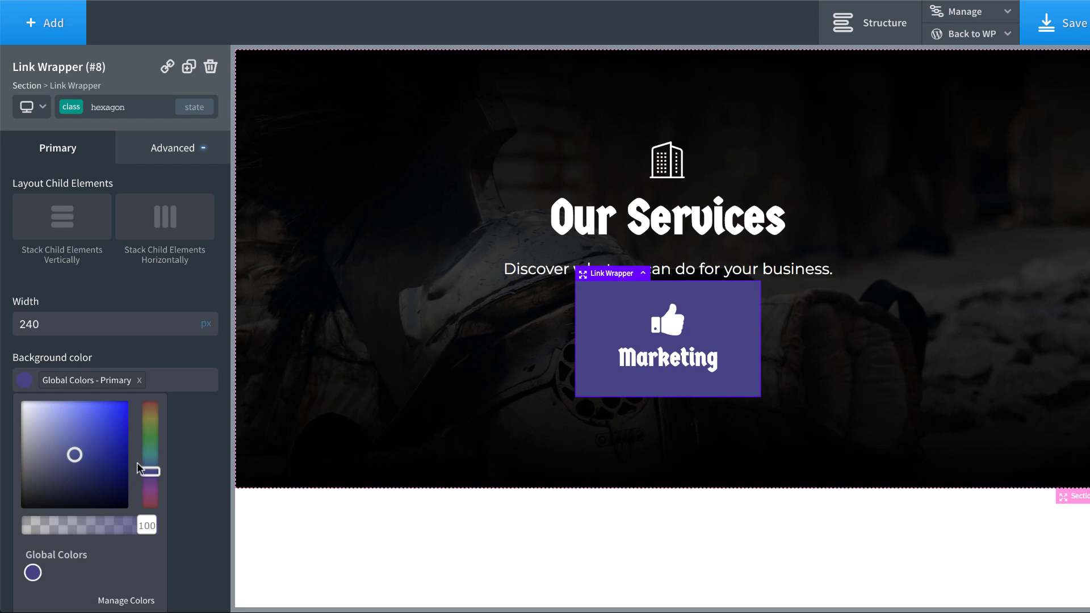
{"action": "left_click", "coordinate": [205, 487]}
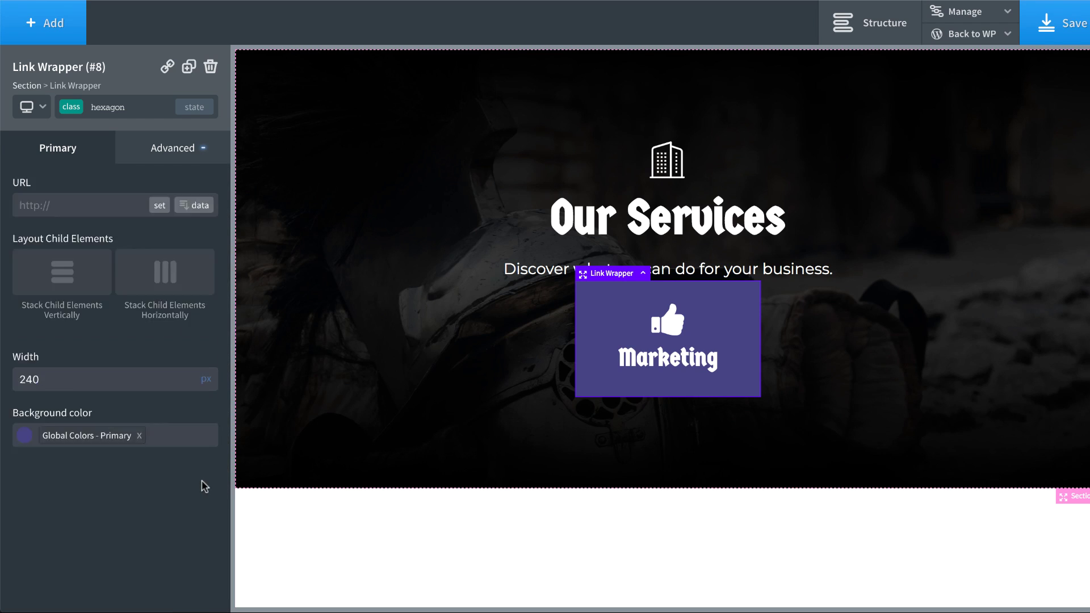
Duplicate the Marketing link box twice to make three tiles.
{"action": "left_click", "coordinate": [189, 67]}
{"action": "left_click", "coordinate": [189, 67]}
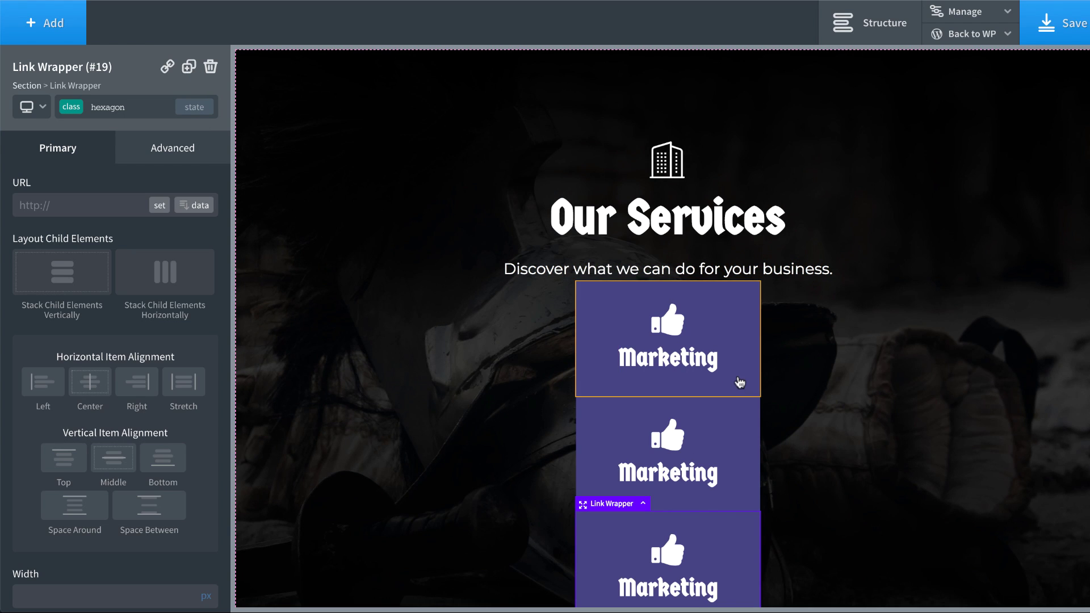
{"action": "left_click", "coordinate": [749, 355]}
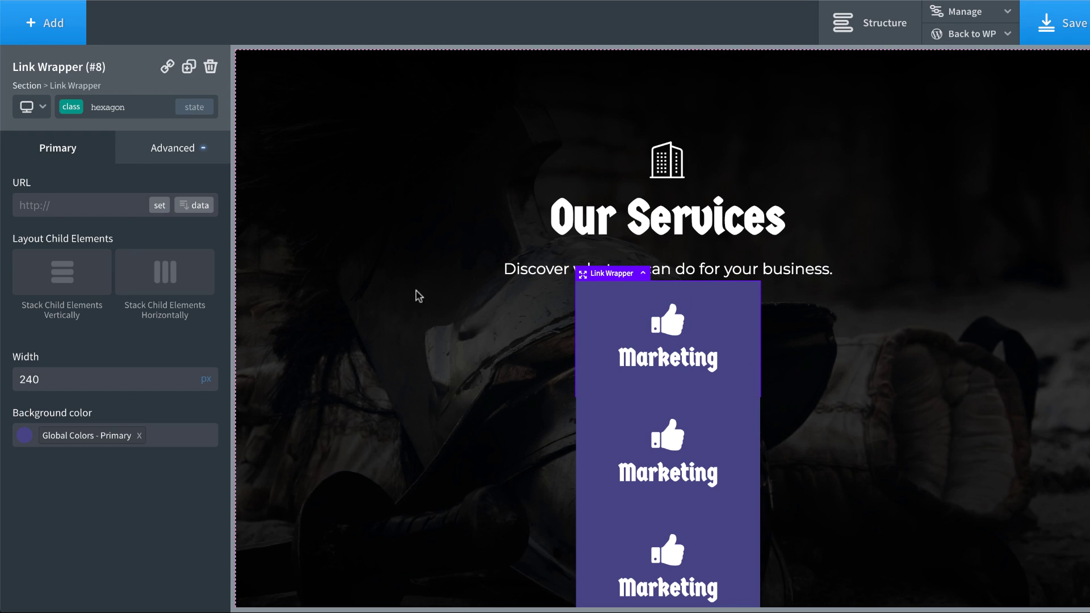
Set a 15 px margin and apply it to all sides of the hexagon tiles.
{"action": "left_click", "coordinate": [187, 151]}
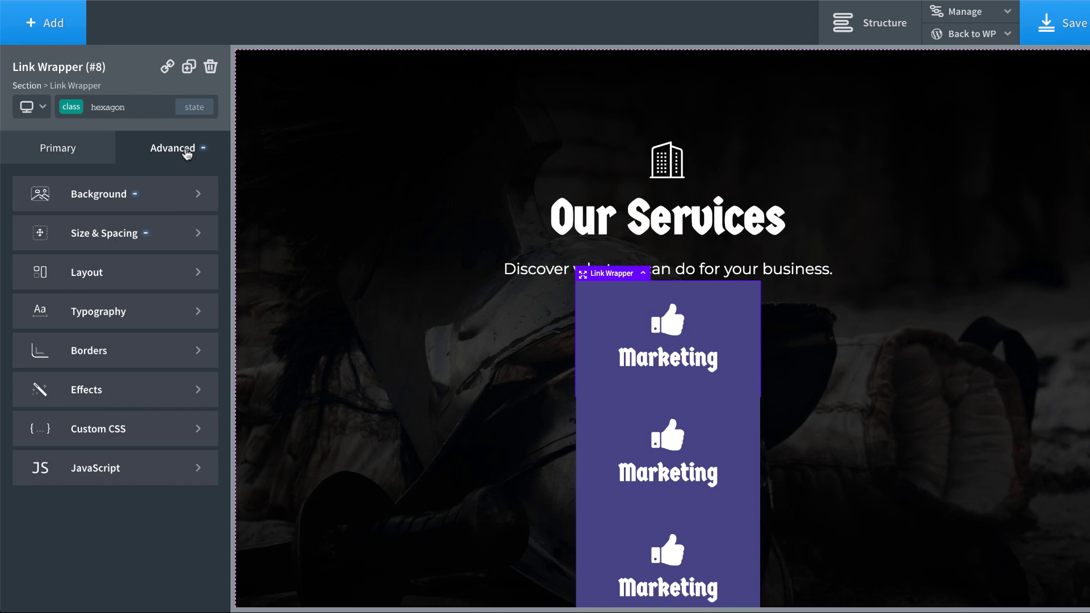
{"action": "left_click", "coordinate": [163, 232]}
{"action": "left_click", "coordinate": [181, 243]}
{"action": "left_click", "coordinate": [153, 237]}
{"action": "type", "text": "15"}
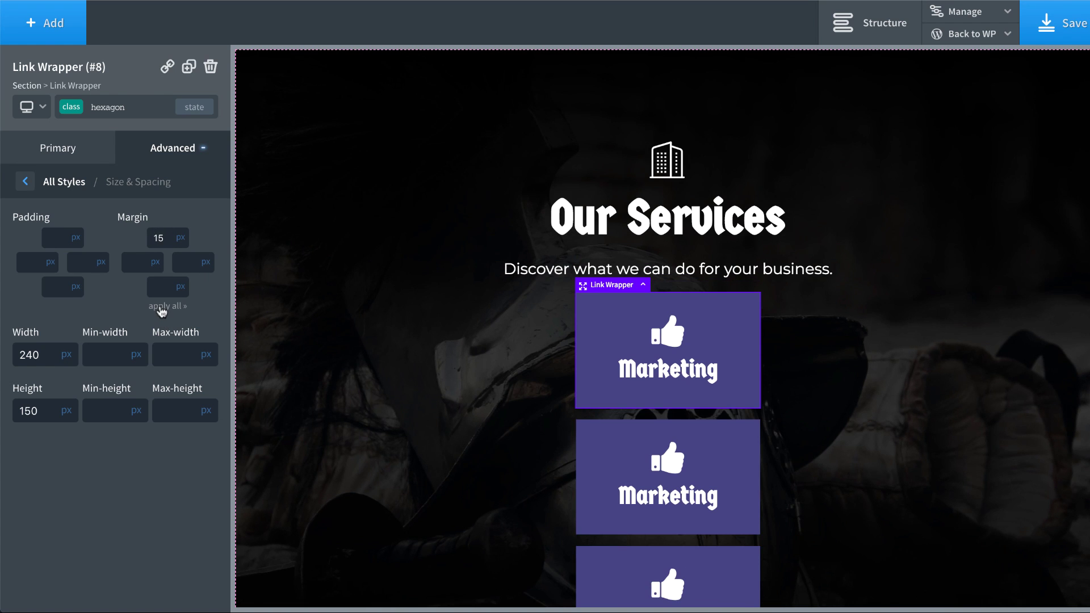
{"action": "left_click", "coordinate": [165, 307]}
{"action": "scroll", "coordinate": [423, 356], "scroll_direction": "down", "scroll_amount": 3}
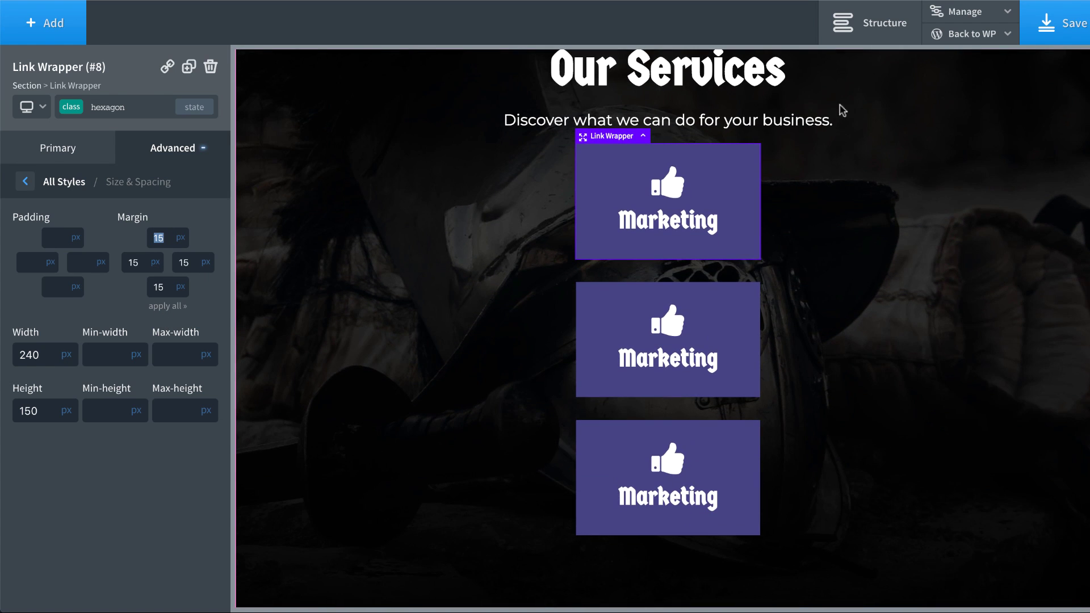
{"action": "left_click", "coordinate": [806, 122]}
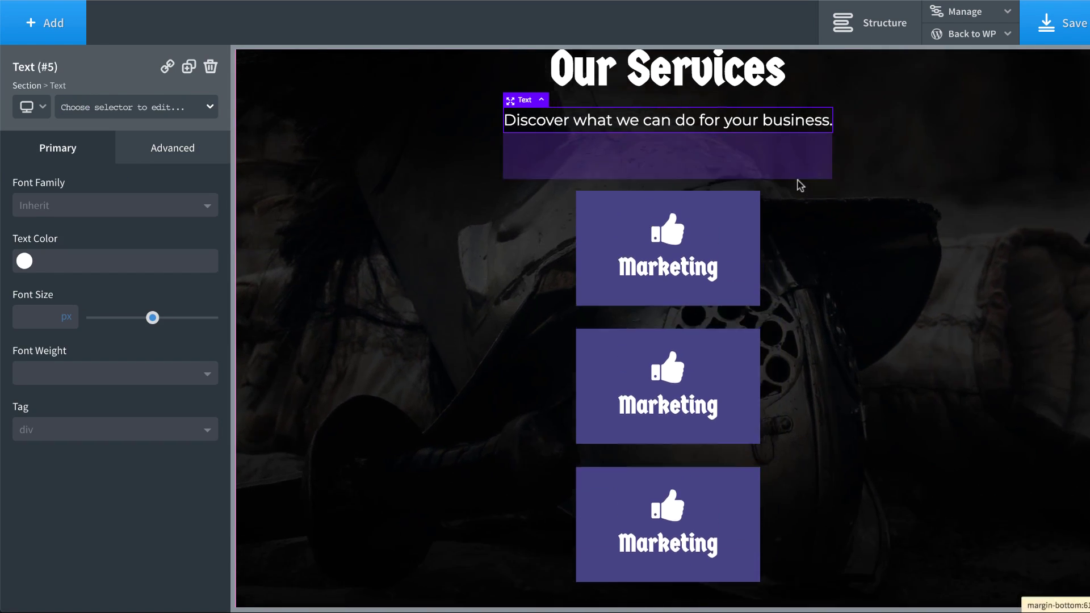
Switch the first Marketing tile to its :after state and set background colour #ff7700.
{"action": "left_click", "coordinate": [731, 235]}
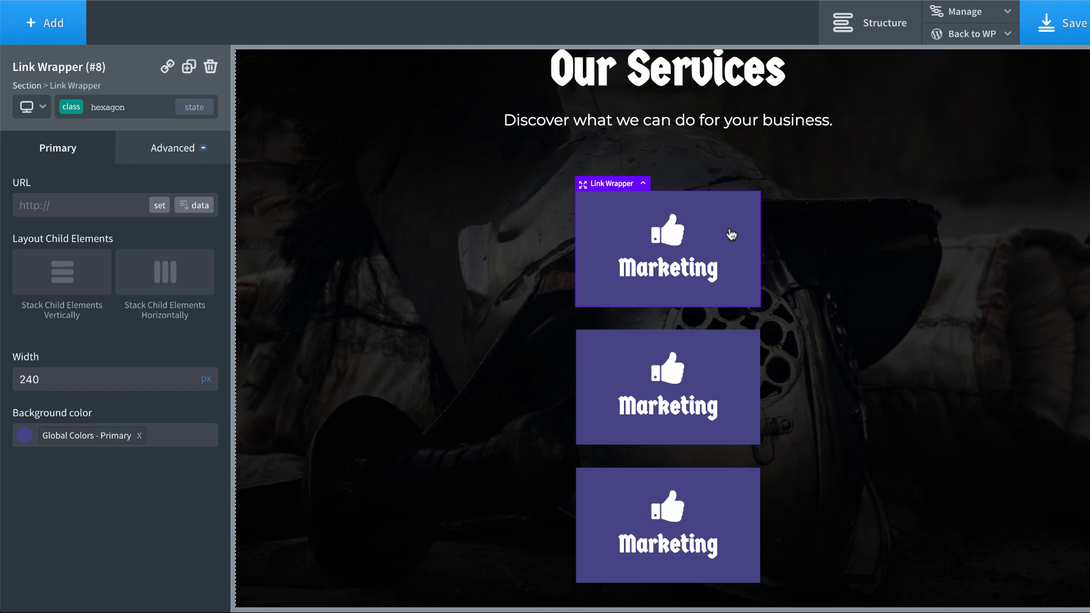
{"action": "left_click", "coordinate": [195, 112]}
{"action": "left_click", "coordinate": [195, 111]}
{"action": "left_click", "coordinate": [195, 111]}
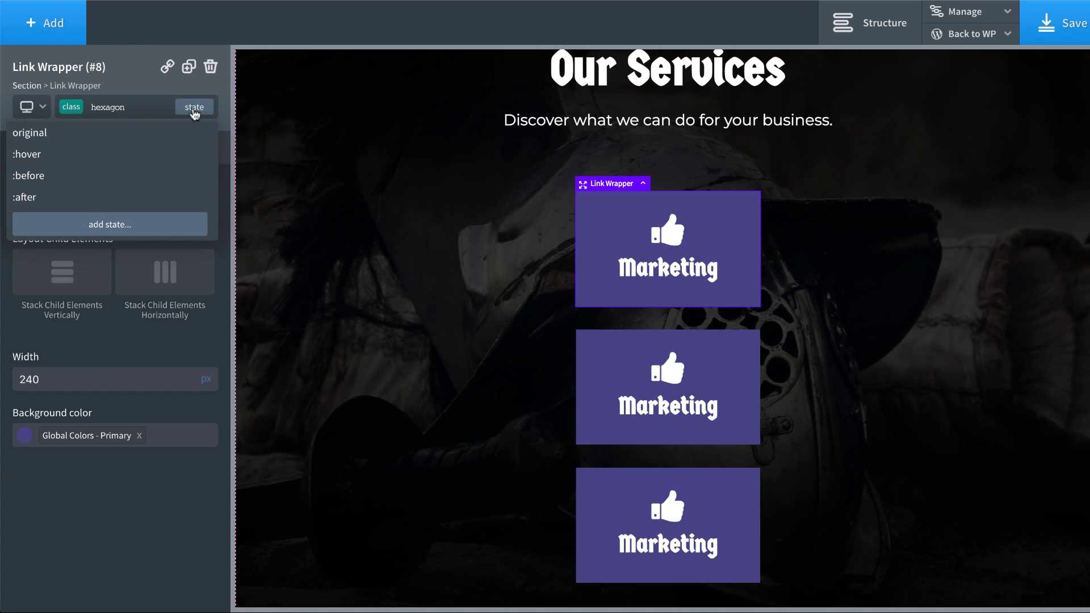
{"action": "left_click", "coordinate": [84, 198]}
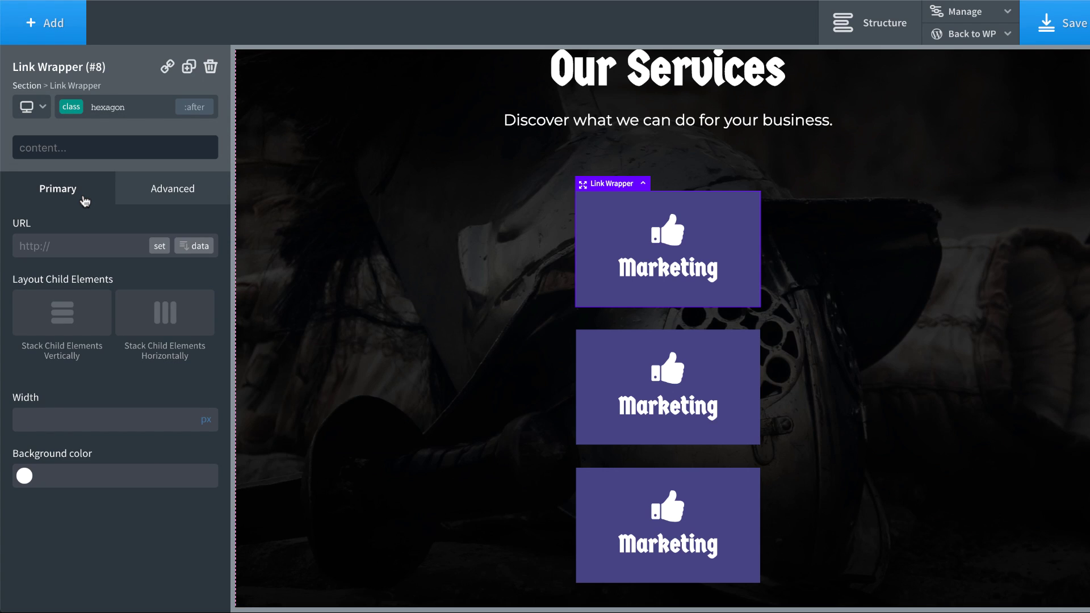
{"action": "left_click", "coordinate": [24, 476]}
{"action": "left_click_drag", "start_coordinate": [144, 537], "coordinate": [129, 498]}
{"action": "left_click", "coordinate": [116, 514]}
{"action": "left_click", "coordinate": [129, 458]}
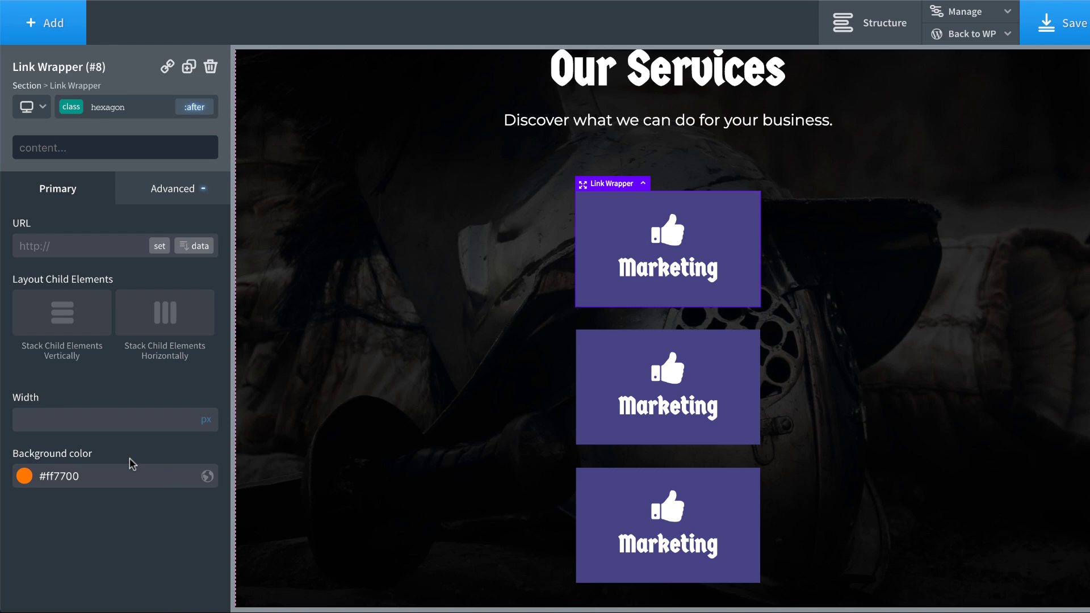
In Size & Spacing, enter :after padding of 75 top/bottom and 120 right/left.
{"action": "left_click", "coordinate": [149, 188]}
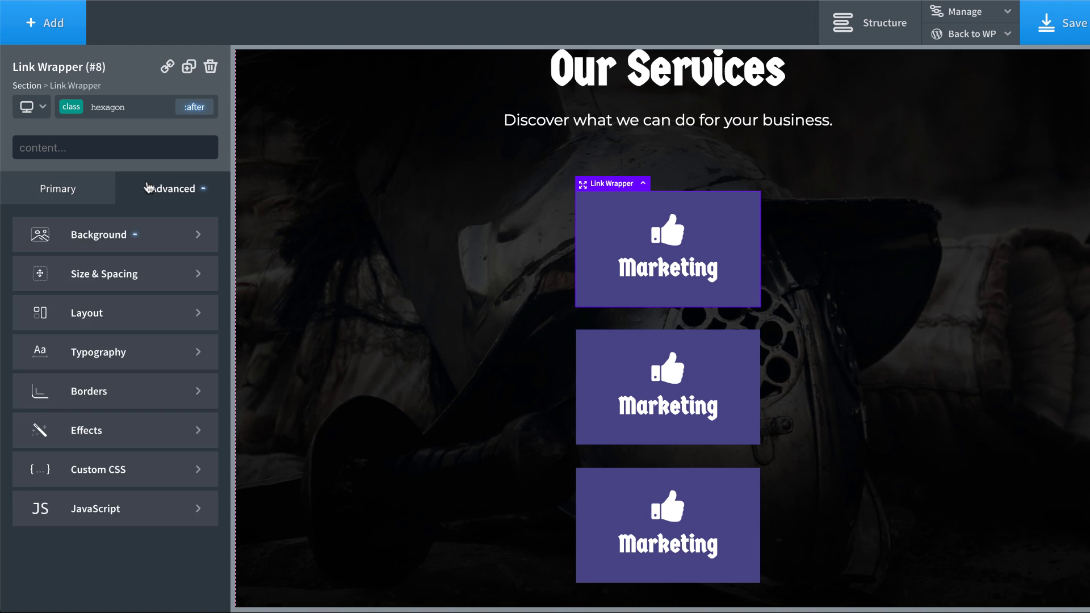
{"action": "left_click", "coordinate": [123, 287]}
{"action": "left_click", "coordinate": [56, 276]}
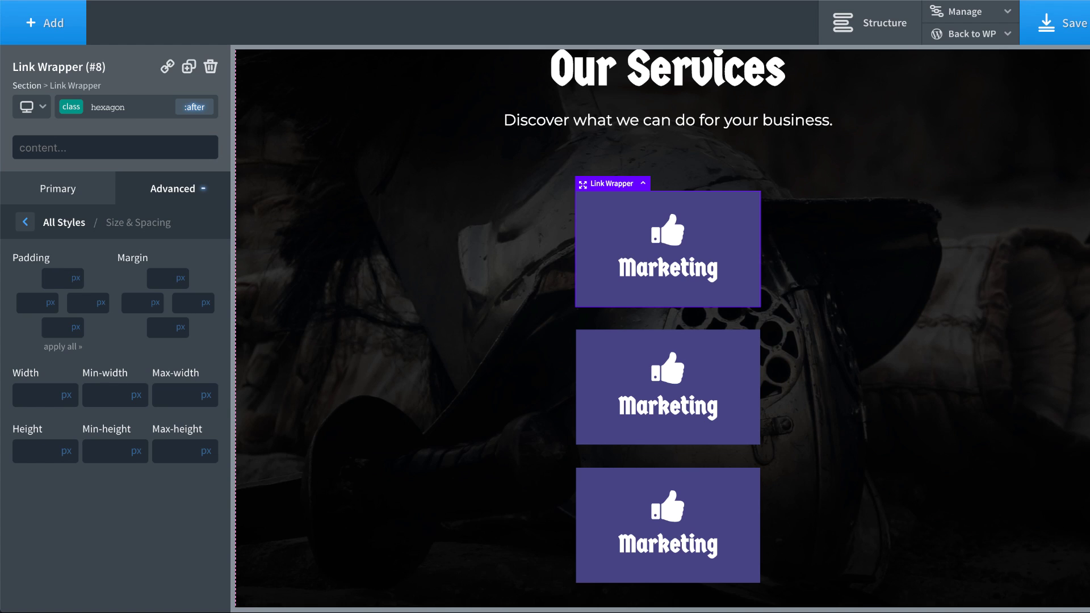
{"action": "type", "text": "7575"}
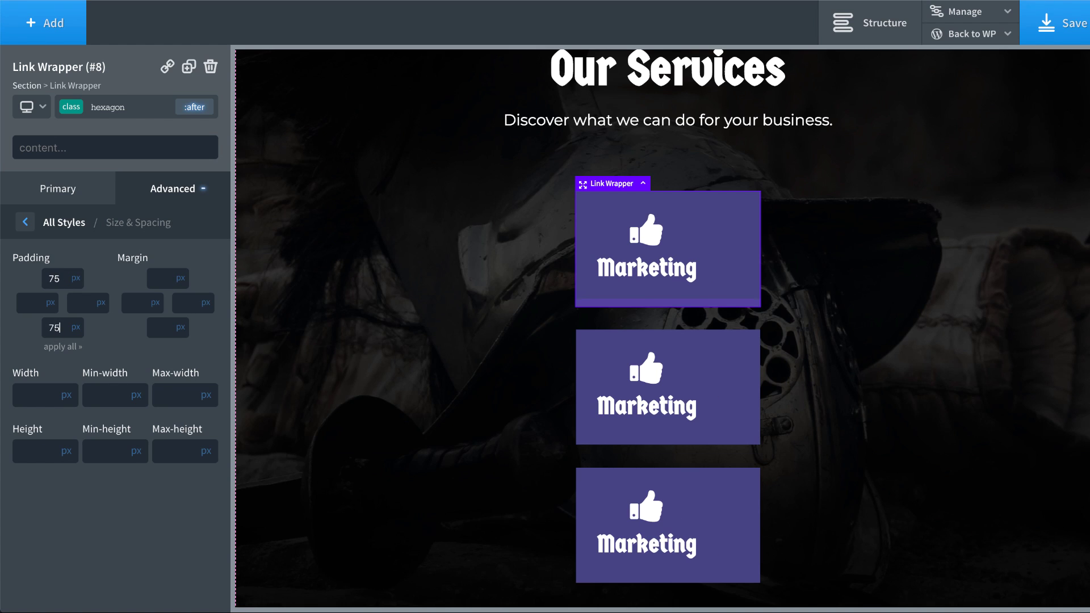
{"action": "left_click", "coordinate": [79, 307]}
{"action": "type", "text": "120"}
{"action": "left_click", "coordinate": [53, 303]}
{"action": "type", "text": "120"}
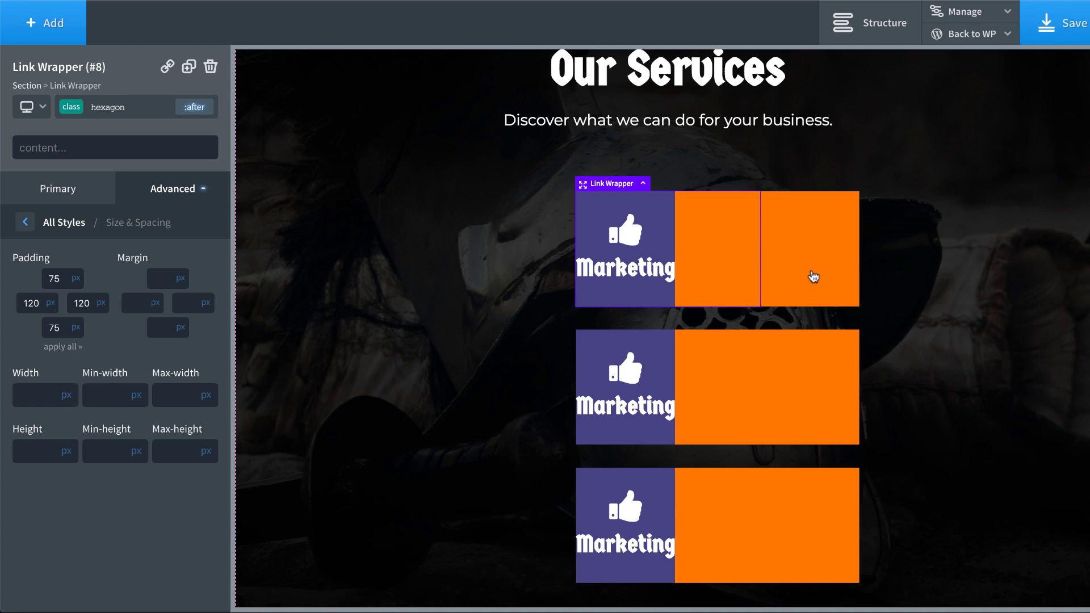
Set the :after element's Layout position to absolute.
{"action": "left_click", "coordinate": [62, 226]}
{"action": "left_click", "coordinate": [127, 312]}
{"action": "scroll", "coordinate": [132, 400], "scroll_direction": "down", "scroll_amount": 3}
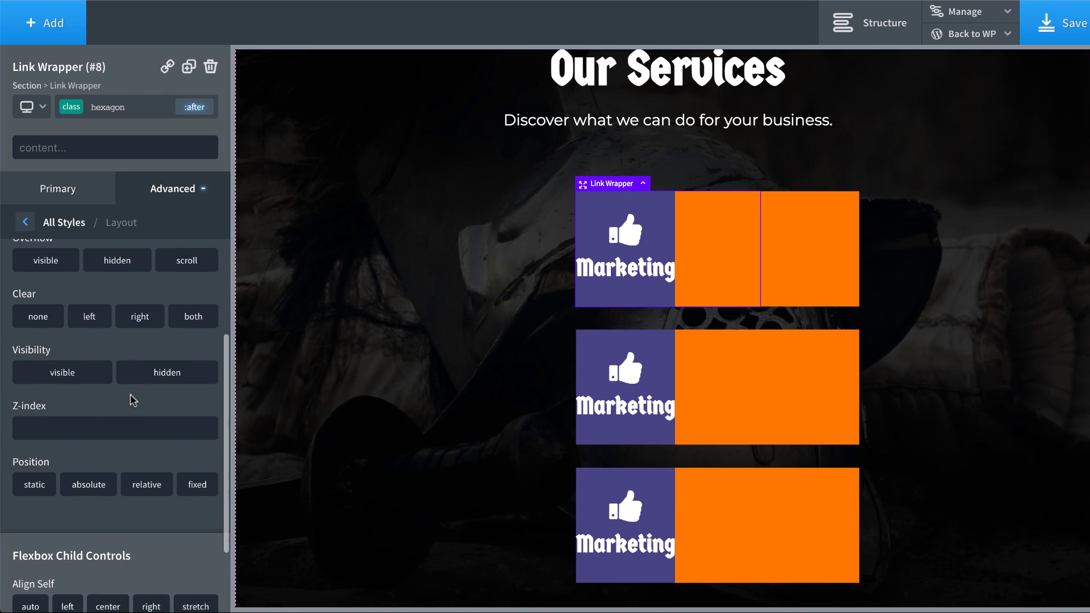
{"action": "left_click", "coordinate": [92, 487]}
{"action": "scroll", "coordinate": [97, 492], "scroll_direction": "down", "scroll_amount": 3}
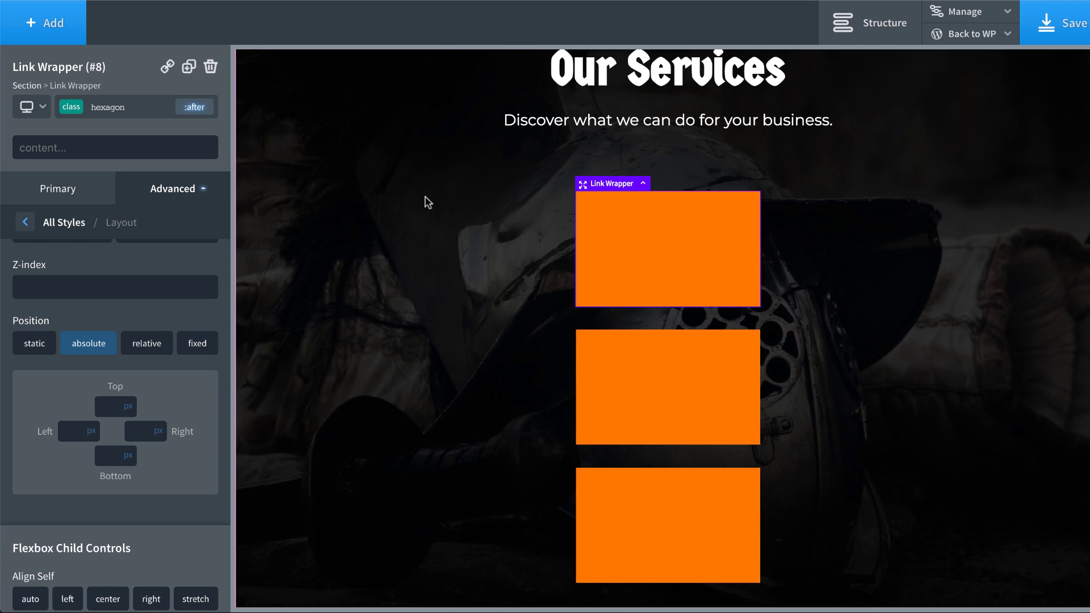
Add a rotate transform of 60 degrees to the :after element.
{"action": "left_click", "coordinate": [83, 224]}
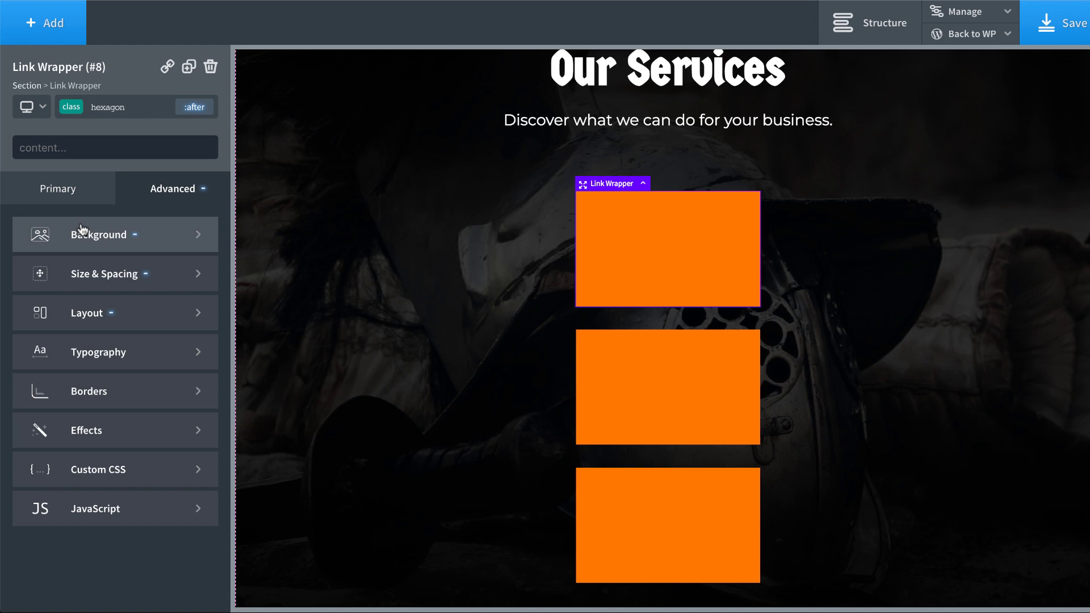
{"action": "left_click", "coordinate": [92, 430]}
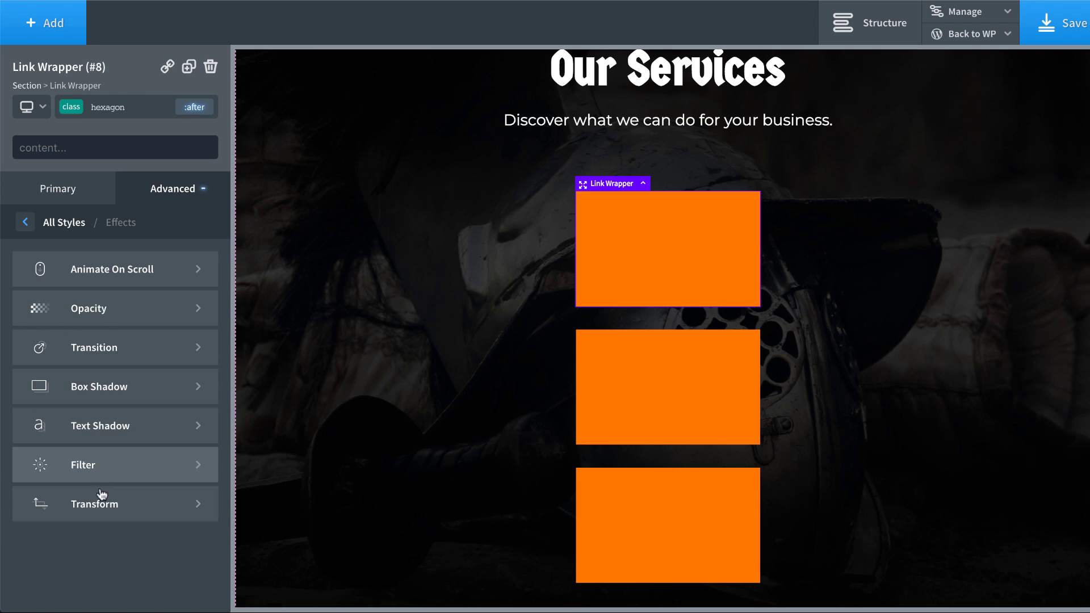
{"action": "left_click", "coordinate": [104, 507]}
{"action": "left_click", "coordinate": [67, 267]}
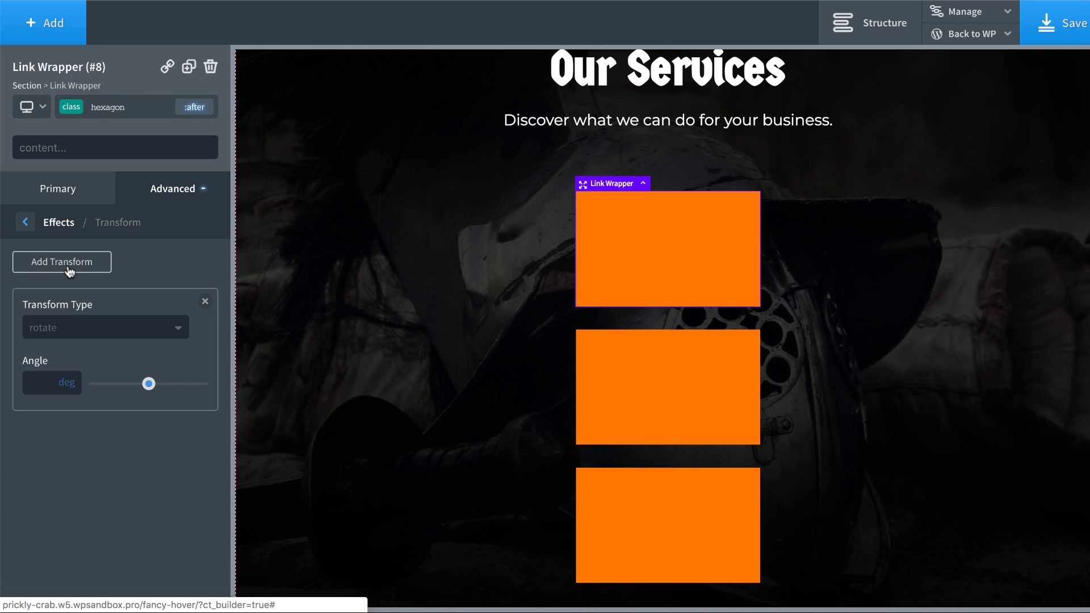
{"action": "left_click", "coordinate": [67, 328]}
{"action": "left_click", "coordinate": [76, 399]}
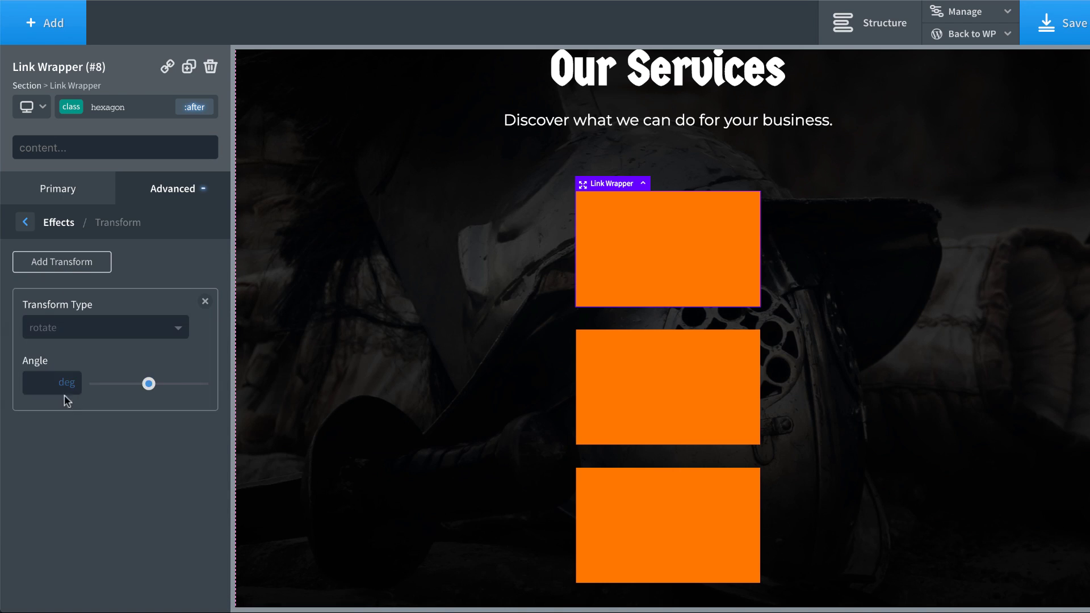
{"action": "left_click", "coordinate": [36, 391]}
{"action": "type", "text": "60"}
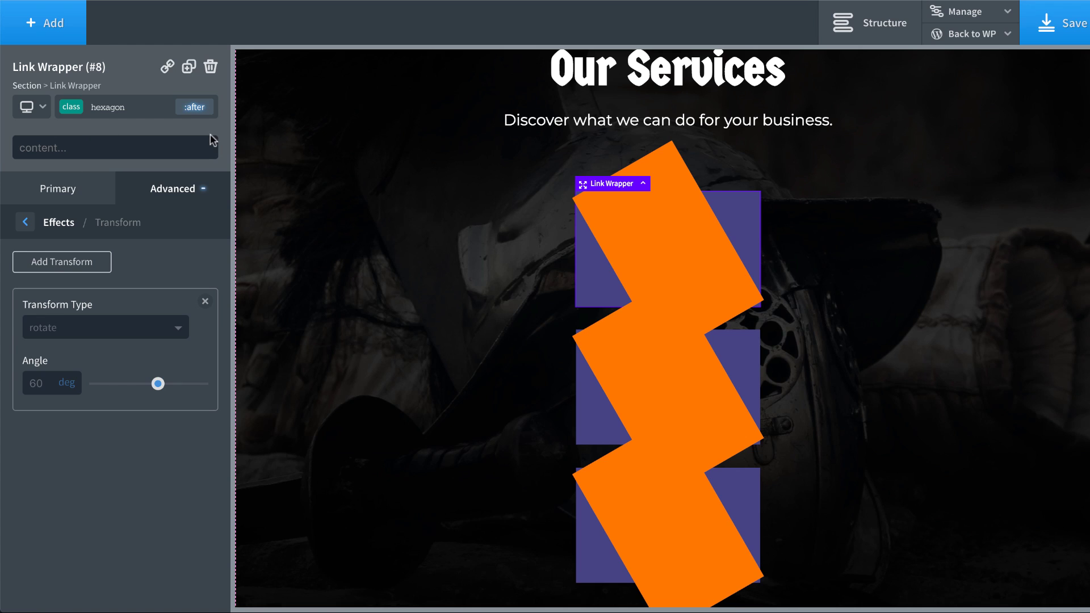
Switch to the :before state and give it a green #00b50f background.
{"action": "left_click", "coordinate": [192, 108]}
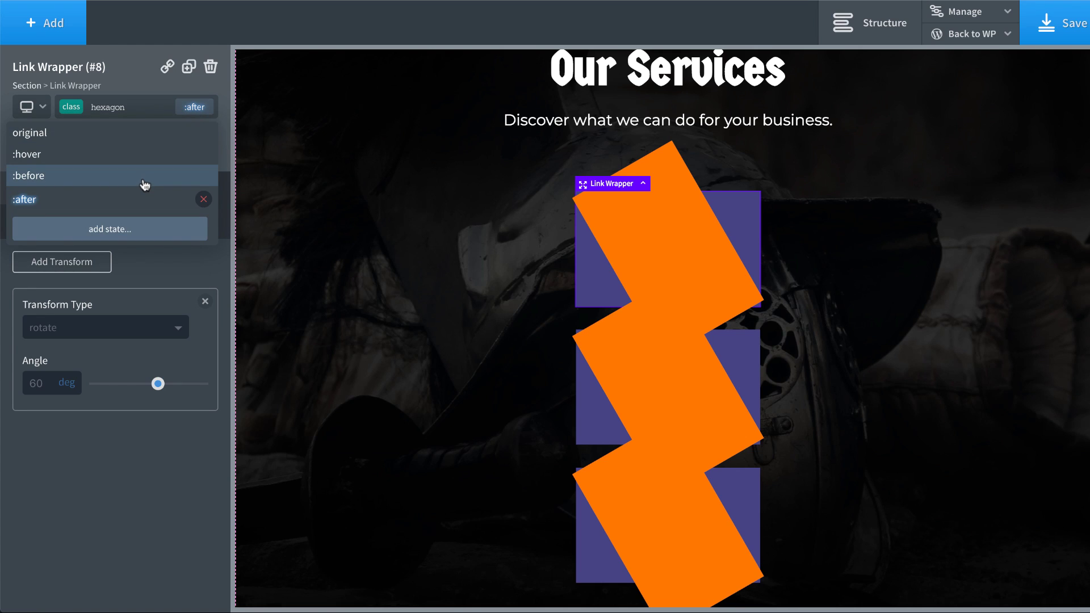
{"action": "left_click", "coordinate": [195, 113]}
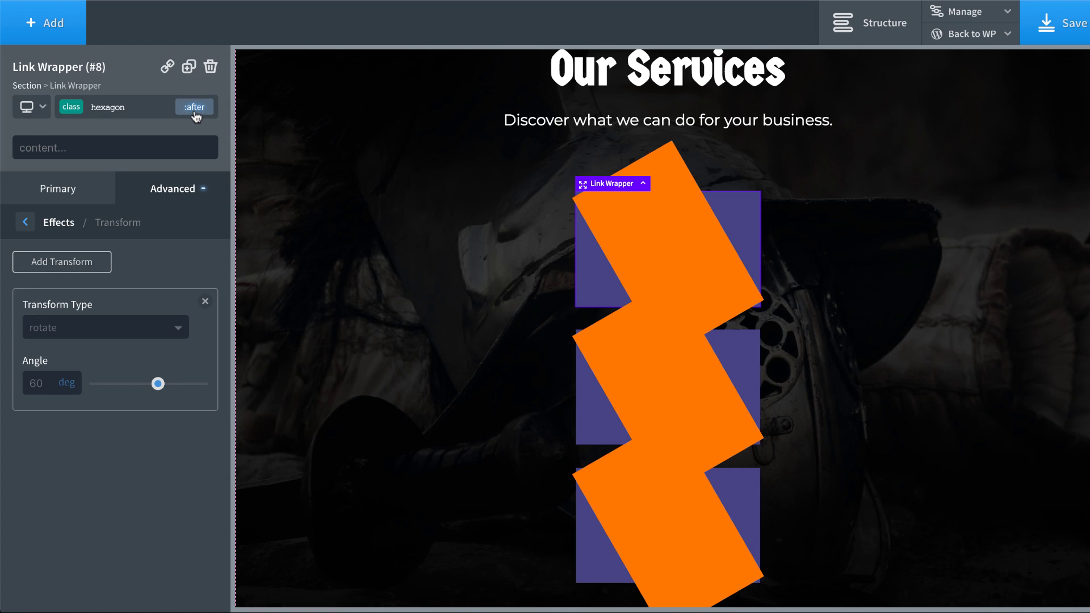
{"action": "left_click", "coordinate": [195, 115]}
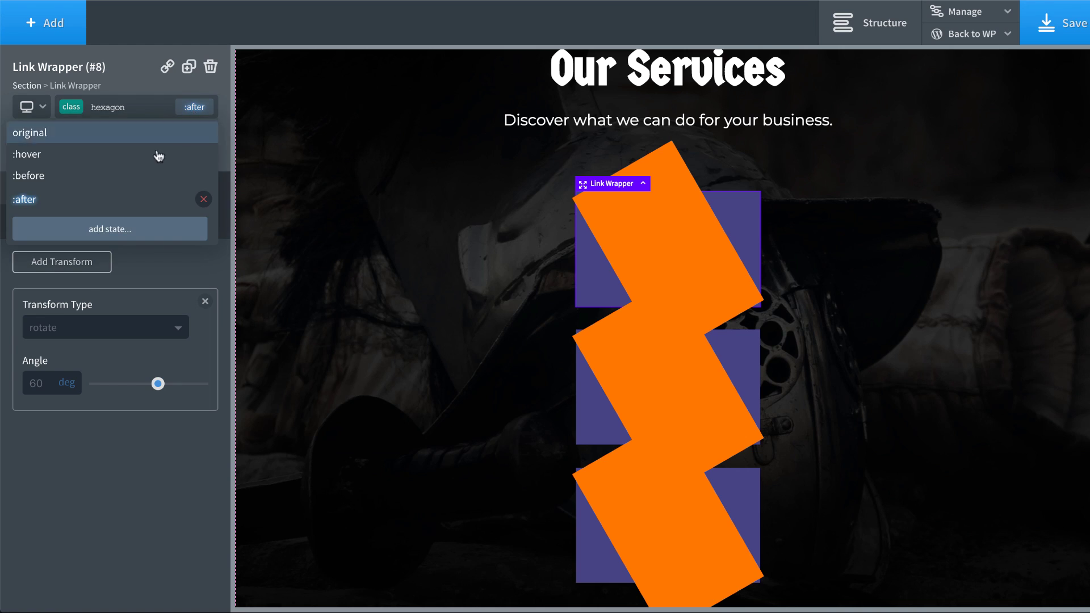
{"action": "left_click", "coordinate": [131, 173]}
{"action": "left_click", "coordinate": [72, 191]}
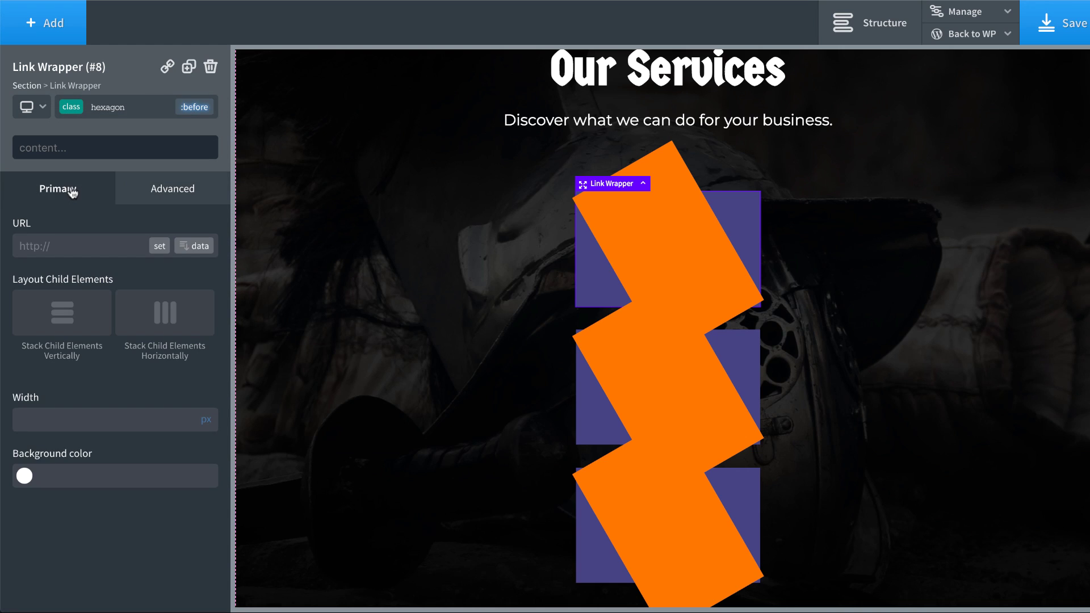
{"action": "left_click", "coordinate": [24, 475]}
{"action": "left_click_drag", "start_coordinate": [100, 526], "coordinate": [150, 533]}
Set the :before padding to 75 px top and bottom, 120 px left and right.
{"action": "left_click", "coordinate": [170, 180]}
{"action": "left_click", "coordinate": [130, 272]}
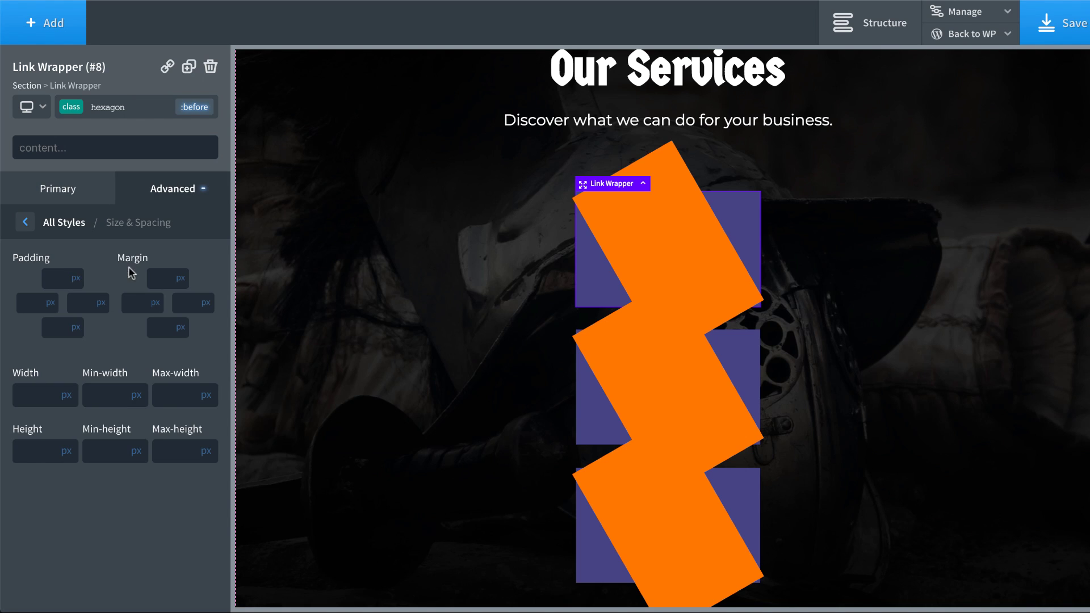
{"action": "left_click", "coordinate": [57, 279]}
{"action": "type", "text": "75"}
{"action": "left_click", "coordinate": [59, 323]}
{"action": "type", "text": "75"}
{"action": "left_click", "coordinate": [77, 308]}
{"action": "type", "text": "120"}
{"action": "left_click", "coordinate": [43, 304]}
{"action": "type", "text": "120"}
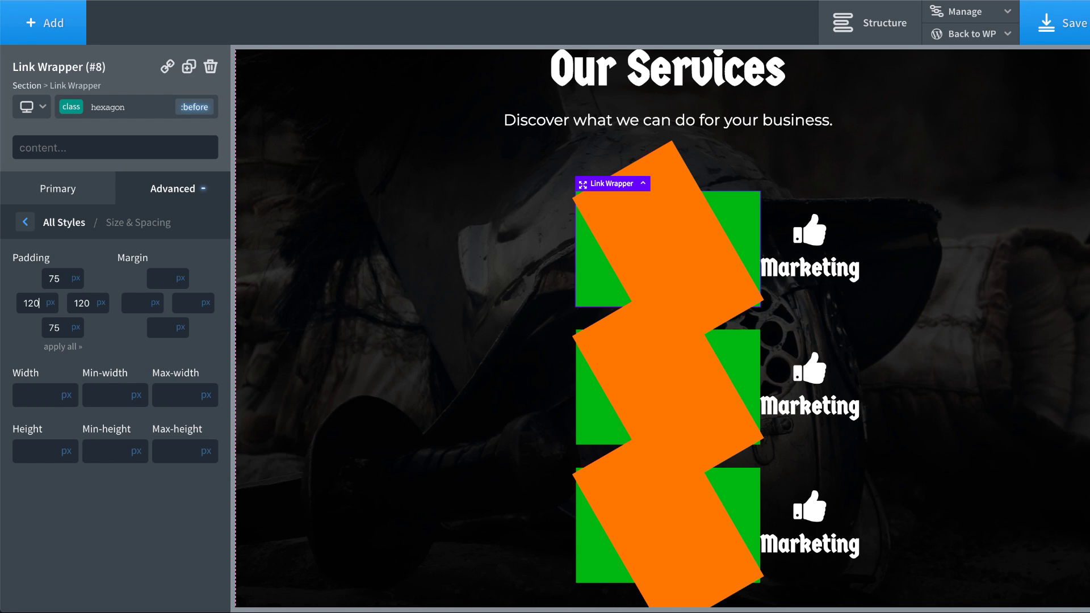
Make the :before element absolutely positioned.
{"action": "left_click", "coordinate": [68, 226]}
{"action": "left_click", "coordinate": [100, 314]}
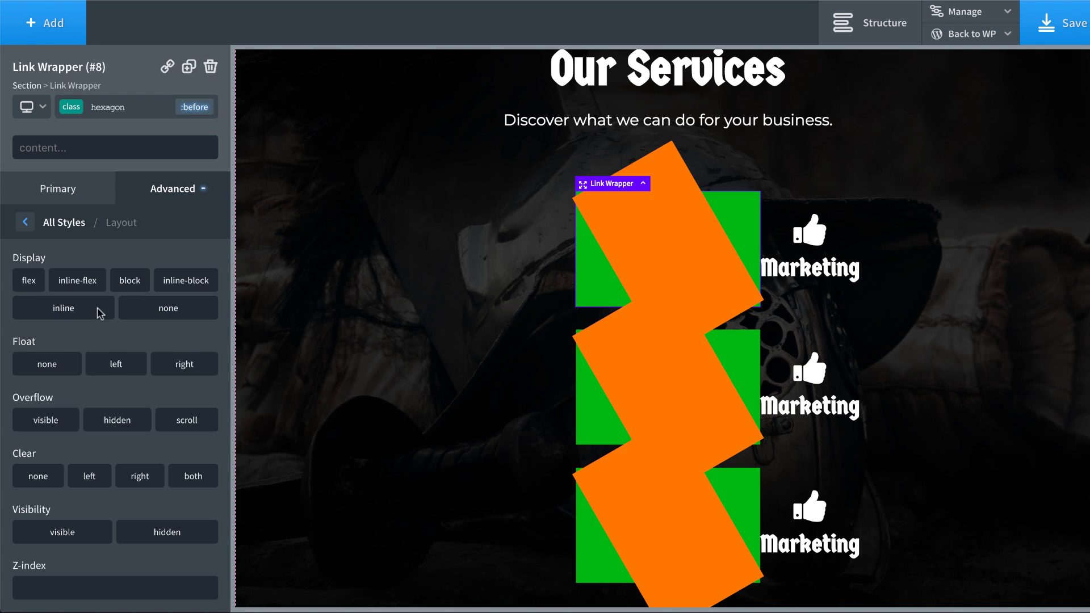
{"action": "scroll", "coordinate": [100, 339], "scroll_direction": "down", "scroll_amount": 5}
{"action": "left_click", "coordinate": [89, 412]}
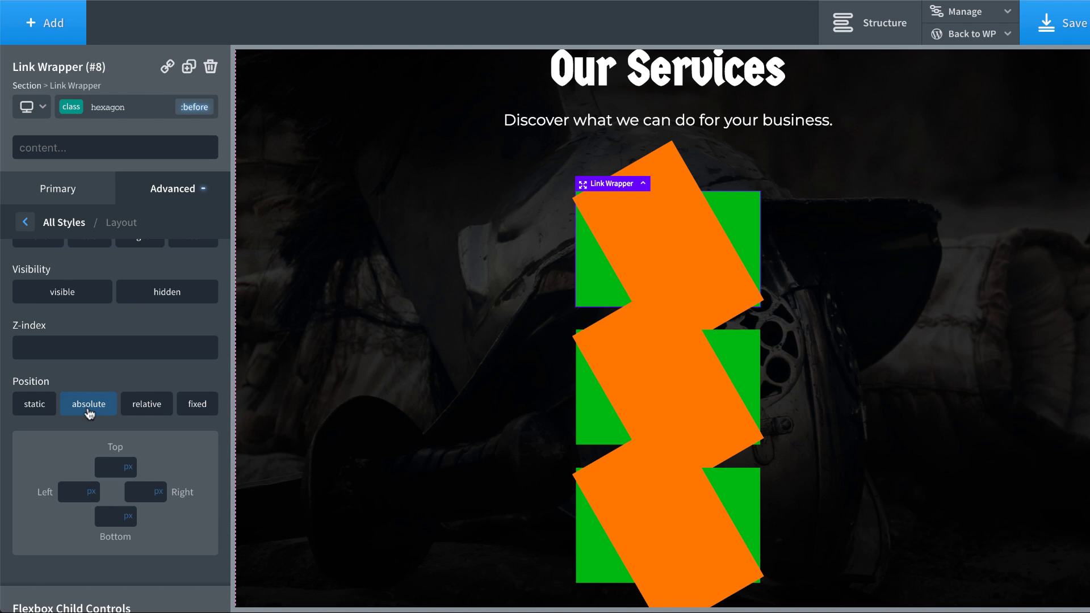
Add a rotate transform of 120 degrees to the green :before shape.
{"action": "left_click", "coordinate": [78, 226]}
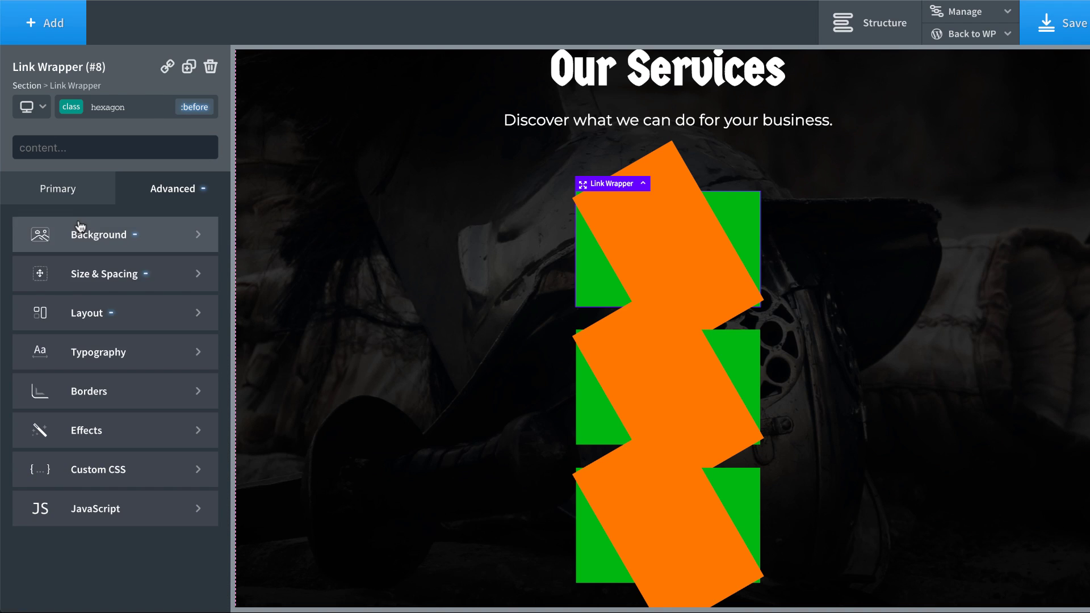
{"action": "left_click", "coordinate": [117, 427]}
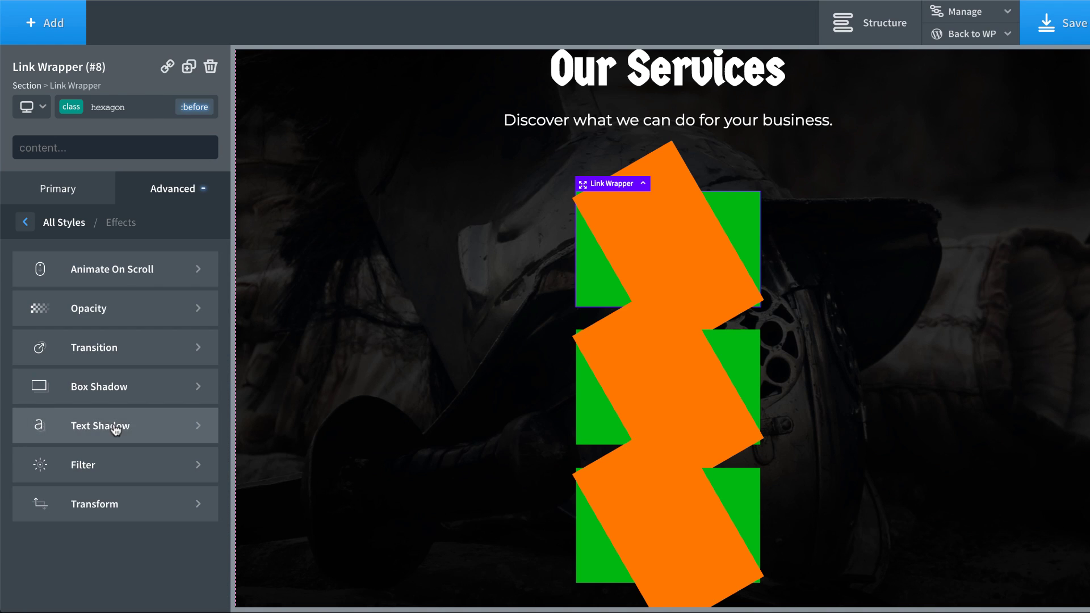
{"action": "left_click", "coordinate": [122, 515]}
{"action": "left_click", "coordinate": [65, 268]}
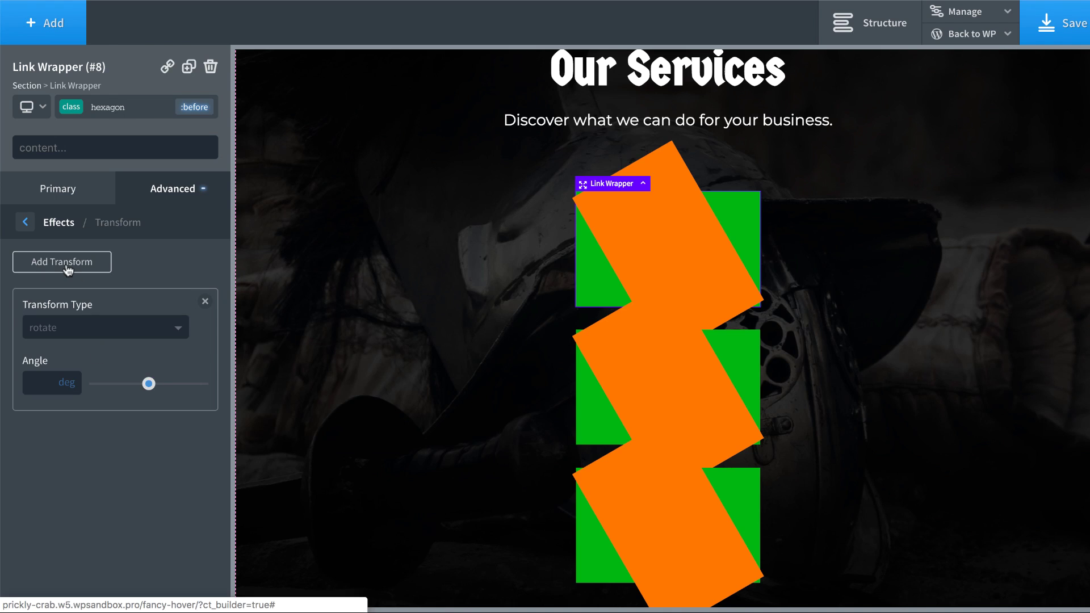
{"action": "left_click", "coordinate": [44, 381]}
{"action": "type", "text": "72"}
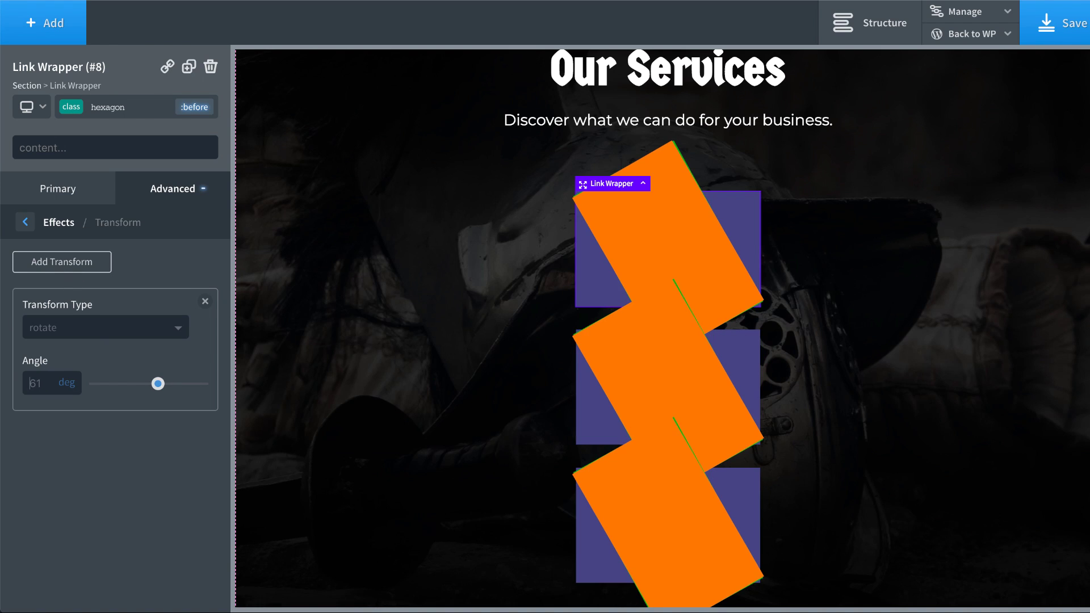
{"action": "scroll", "coordinate": [30, 384], "scroll_direction": "up", "scroll_amount": 20}
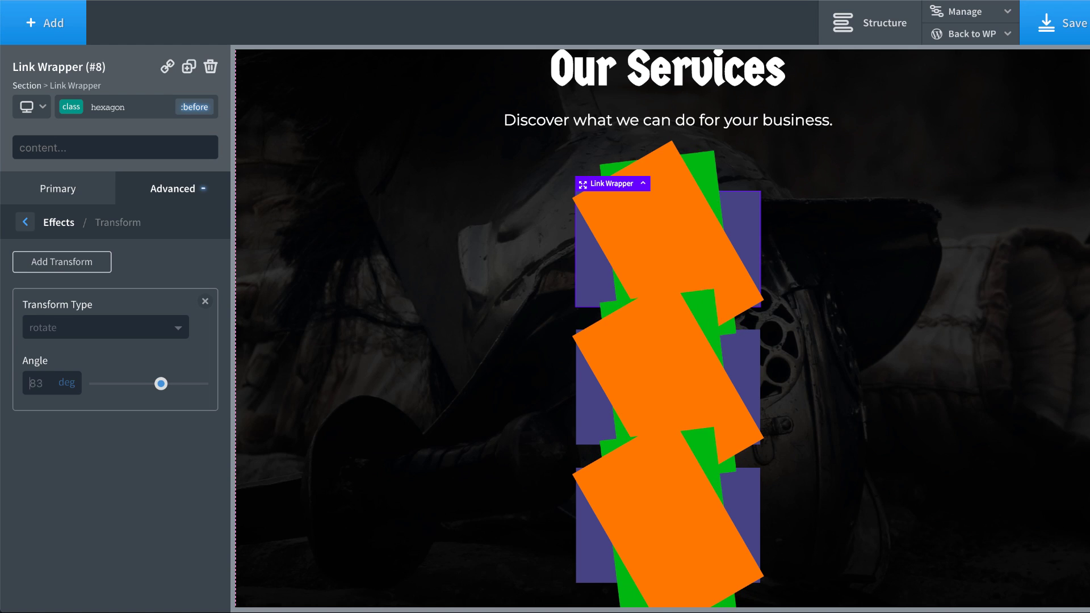
{"action": "scroll", "coordinate": [30, 383], "scroll_direction": "up", "scroll_amount": 20}
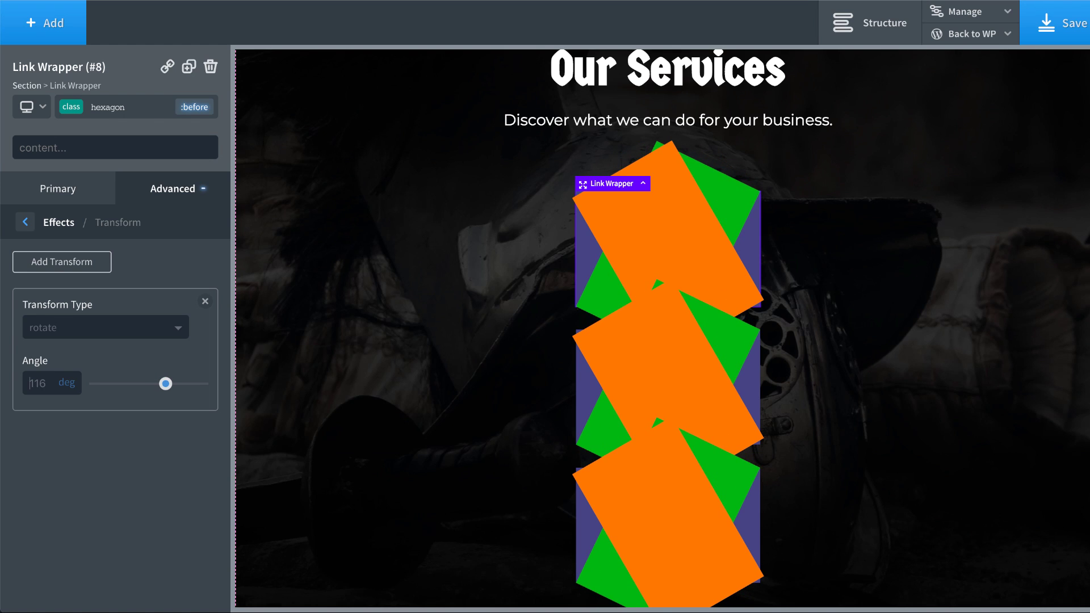
{"action": "scroll", "coordinate": [30, 383], "scroll_direction": "up", "scroll_amount": 4}
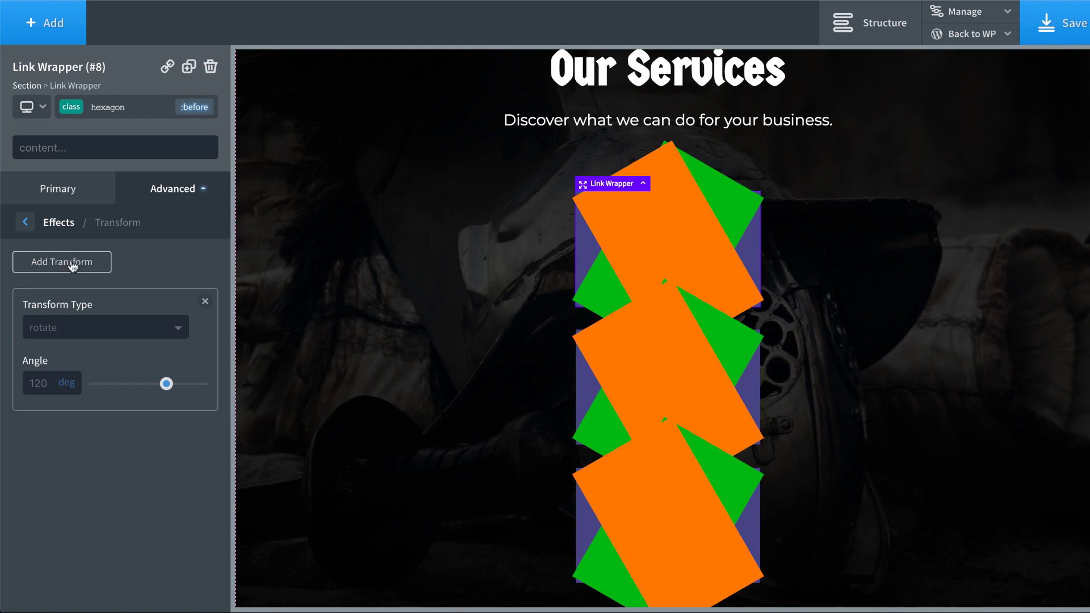
Set the background colour of both the :before and :after shapes to inherit.
{"action": "left_click", "coordinate": [65, 200]}
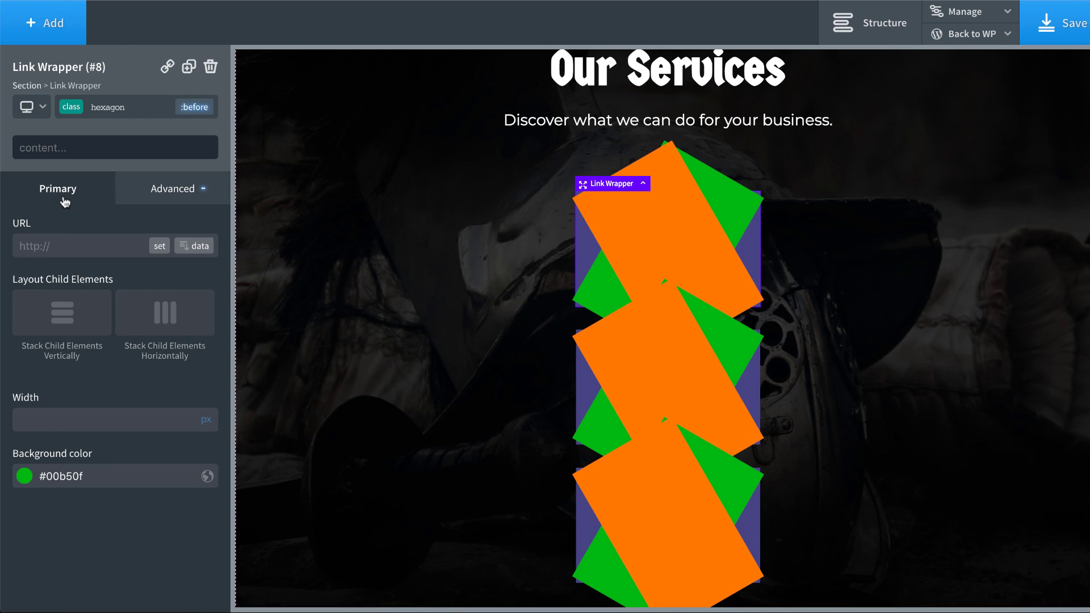
{"action": "triple_click", "coordinate": [103, 475]}
{"action": "type", "text": "inherit"}
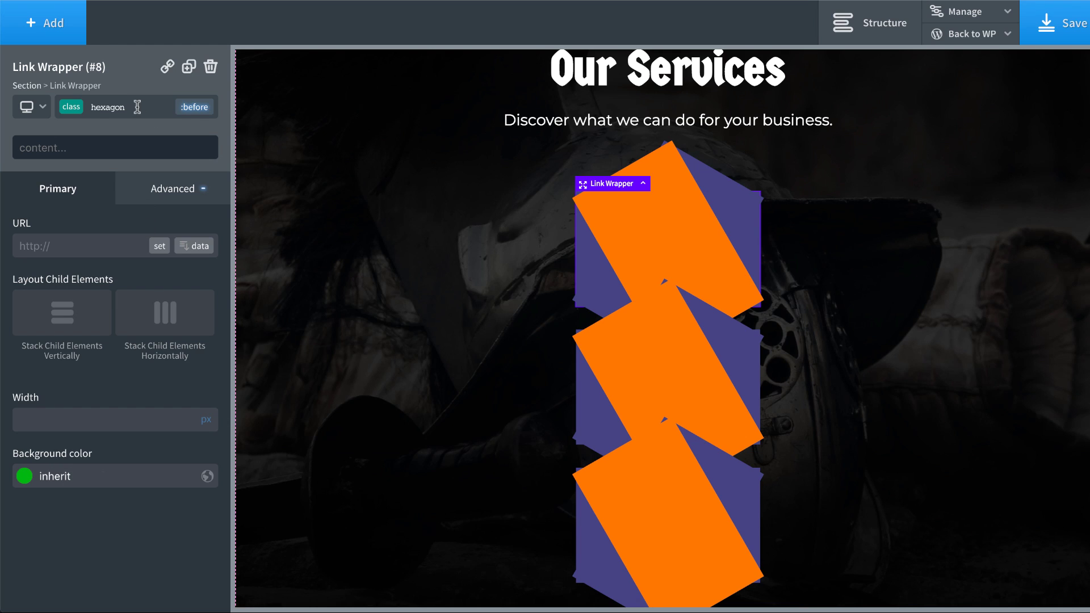
{"action": "left_click", "coordinate": [185, 109]}
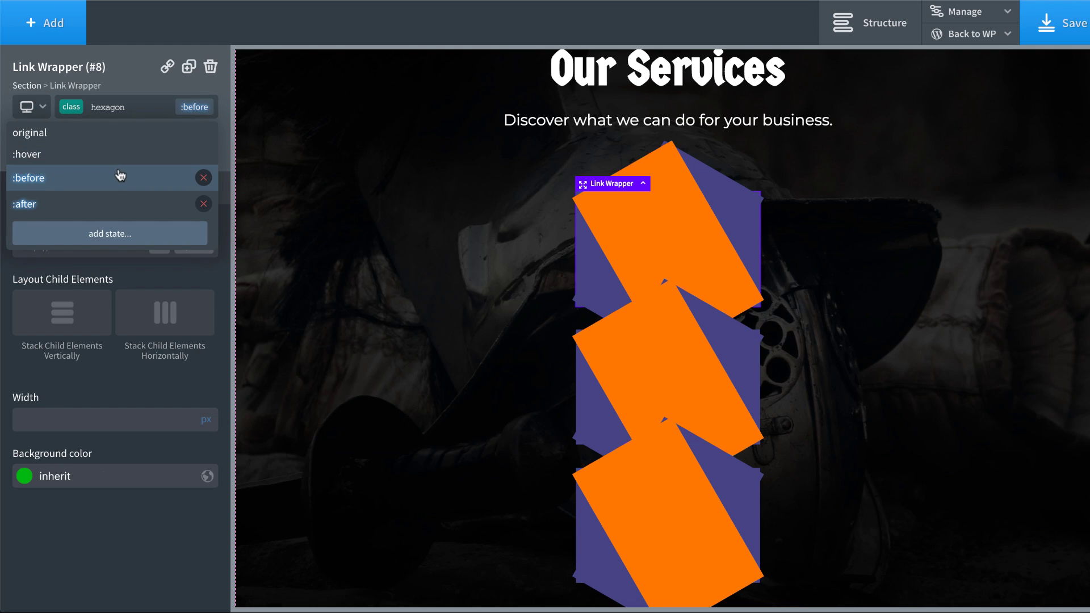
{"action": "left_click", "coordinate": [110, 202]}
{"action": "triple_click", "coordinate": [86, 477]}
{"action": "type", "text": "inherit"}
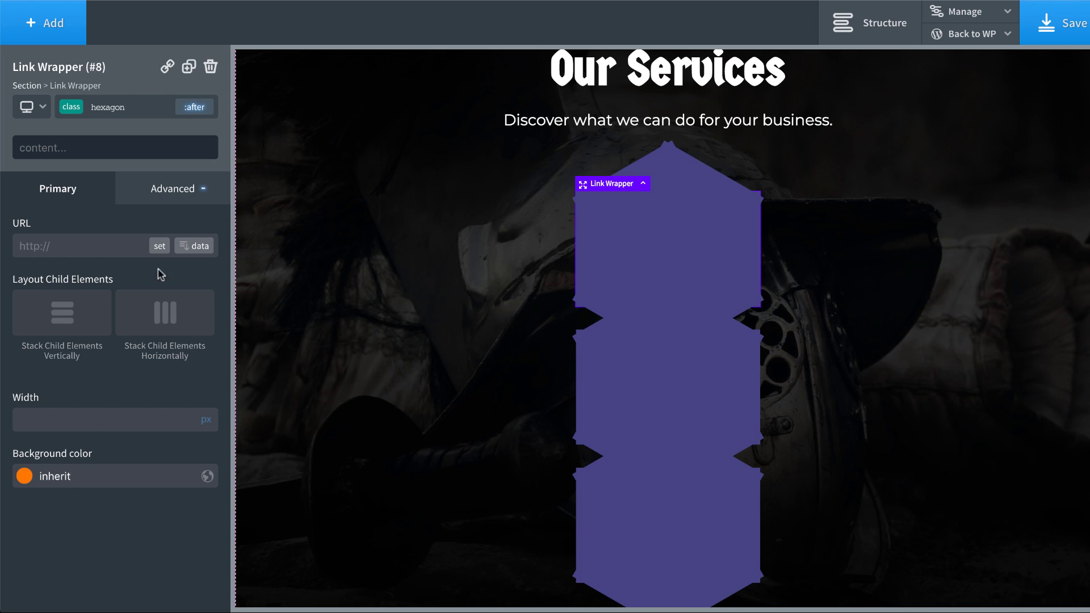
{"action": "left_click", "coordinate": [200, 111]}
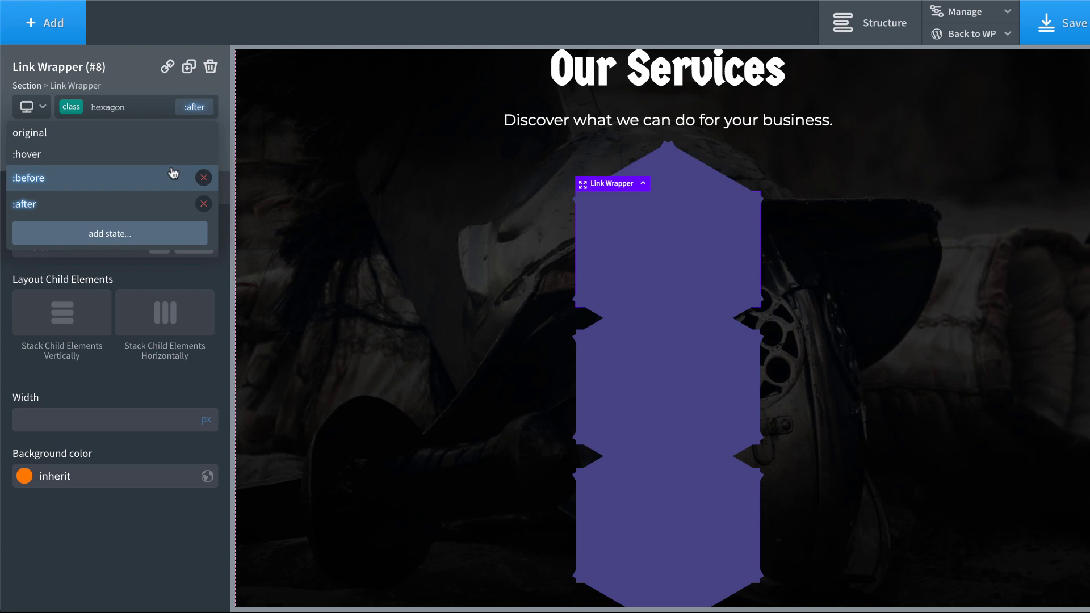
{"action": "left_click", "coordinate": [196, 108]}
Select the first tile's Icon (#9) in Structure and set its z-index to 1.
{"action": "left_click", "coordinate": [871, 31]}
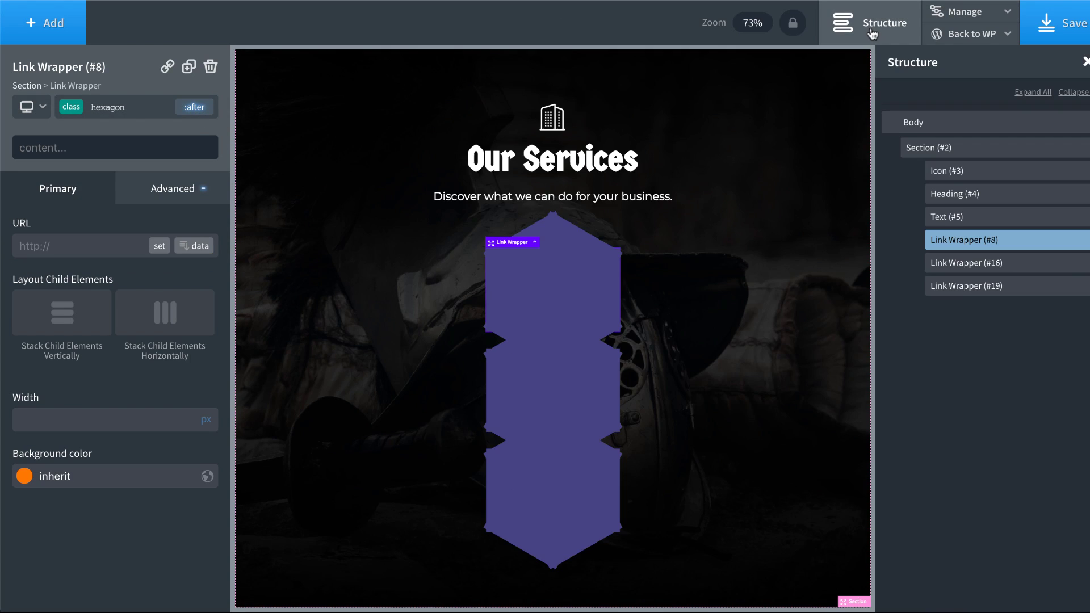
{"action": "left_click", "coordinate": [913, 240]}
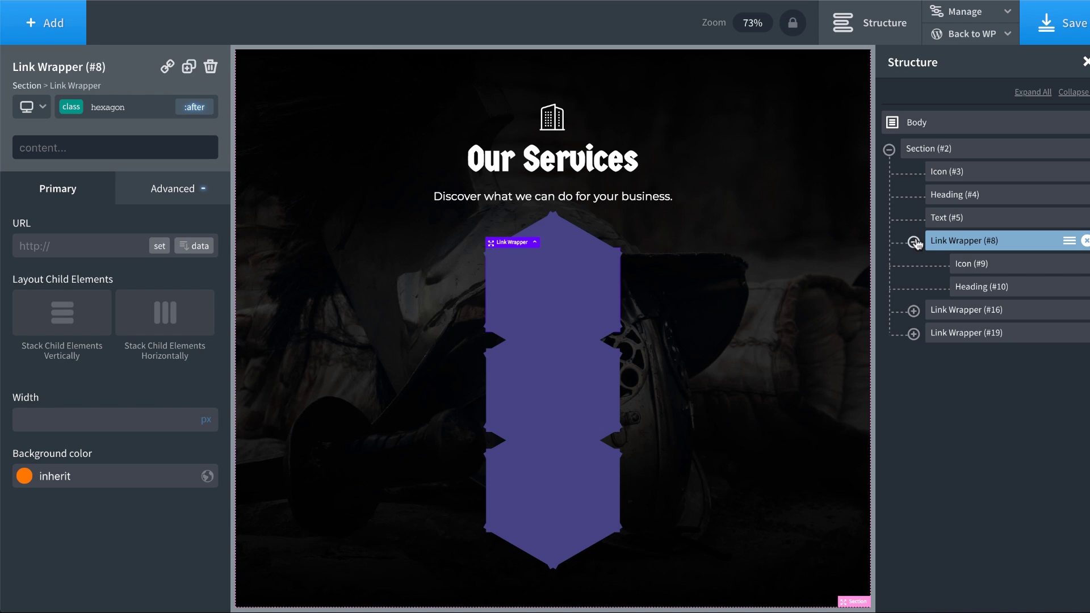
{"action": "left_click", "coordinate": [972, 264]}
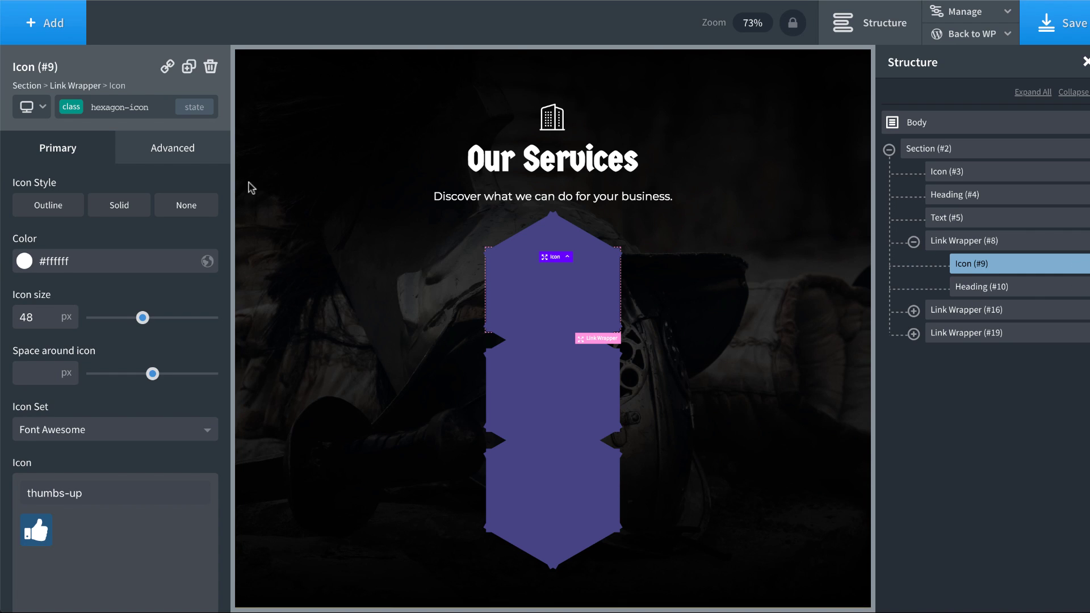
{"action": "left_click", "coordinate": [173, 148]}
{"action": "left_click", "coordinate": [150, 280]}
{"action": "scroll", "coordinate": [138, 393], "scroll_direction": "down", "scroll_amount": 1}
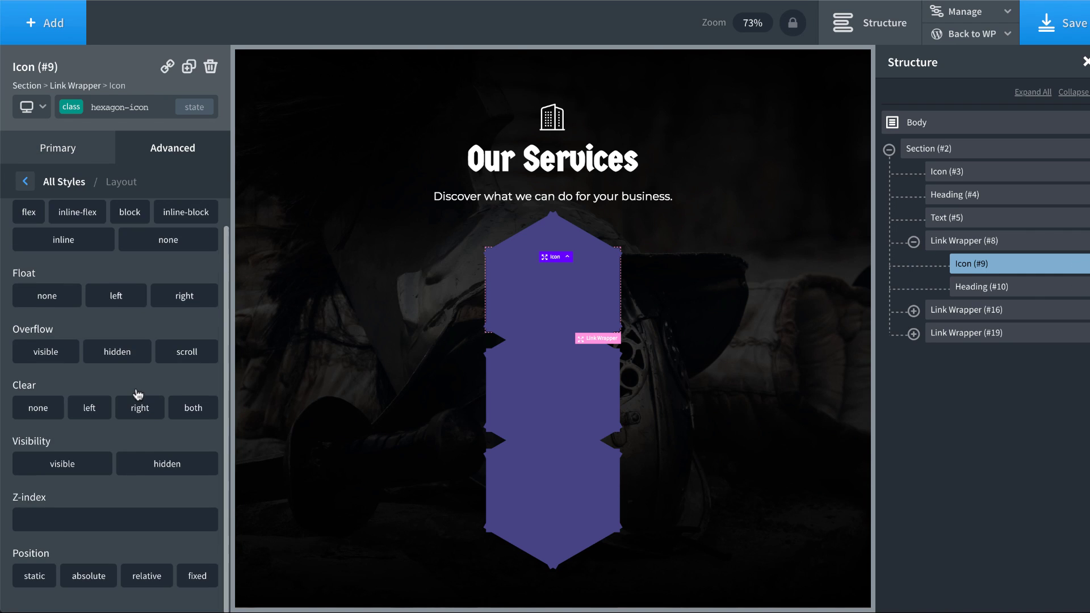
{"action": "type", "text": "1"}
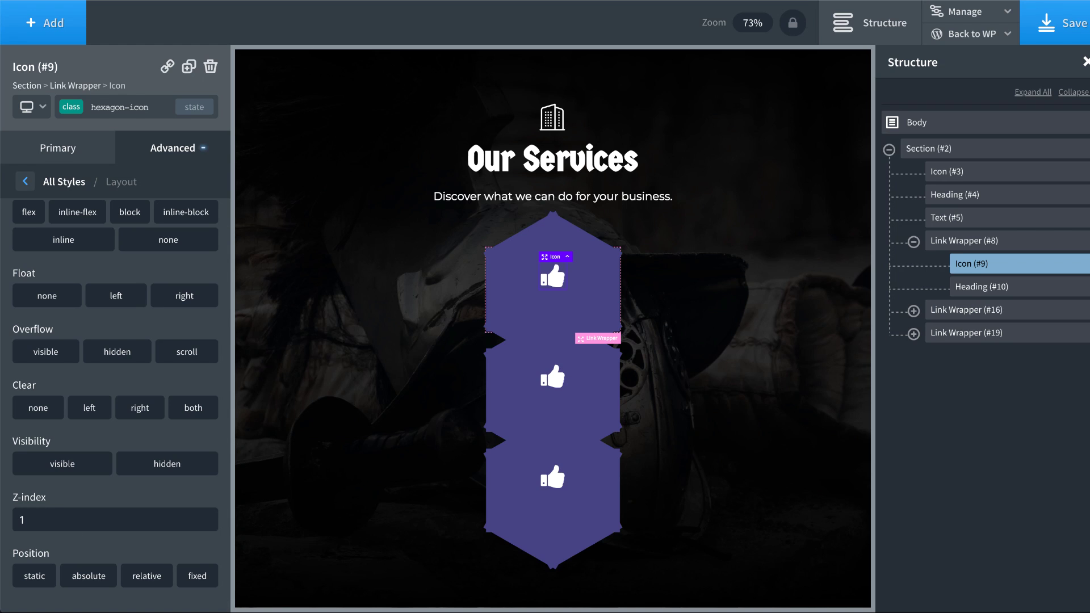
Set the first tile's Heading (#10) z-index to 1.
{"action": "left_click", "coordinate": [967, 286]}
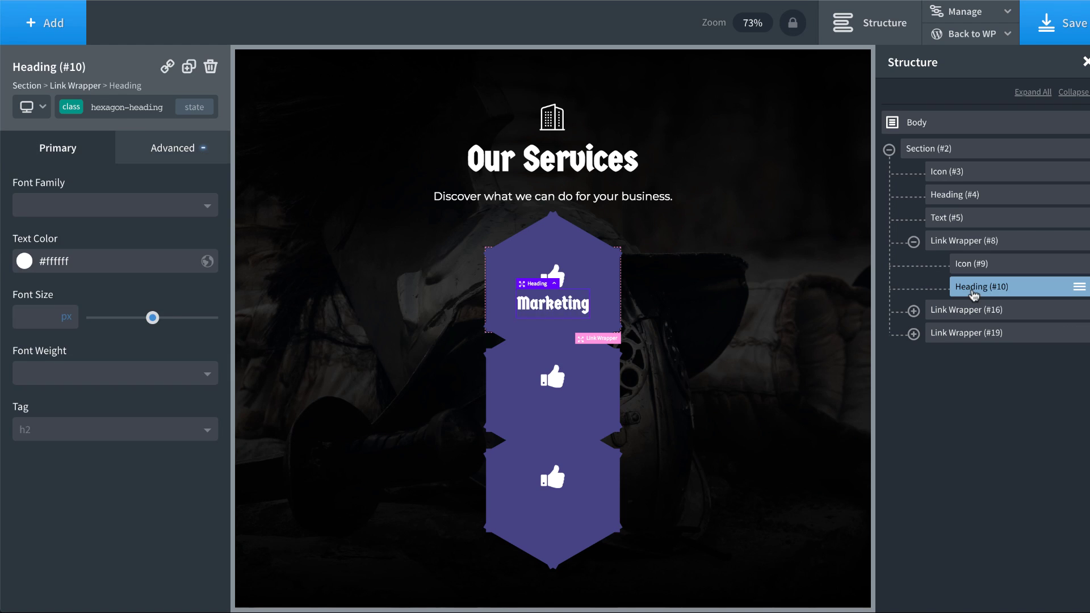
{"action": "left_click", "coordinate": [146, 172]}
{"action": "left_click", "coordinate": [163, 283]}
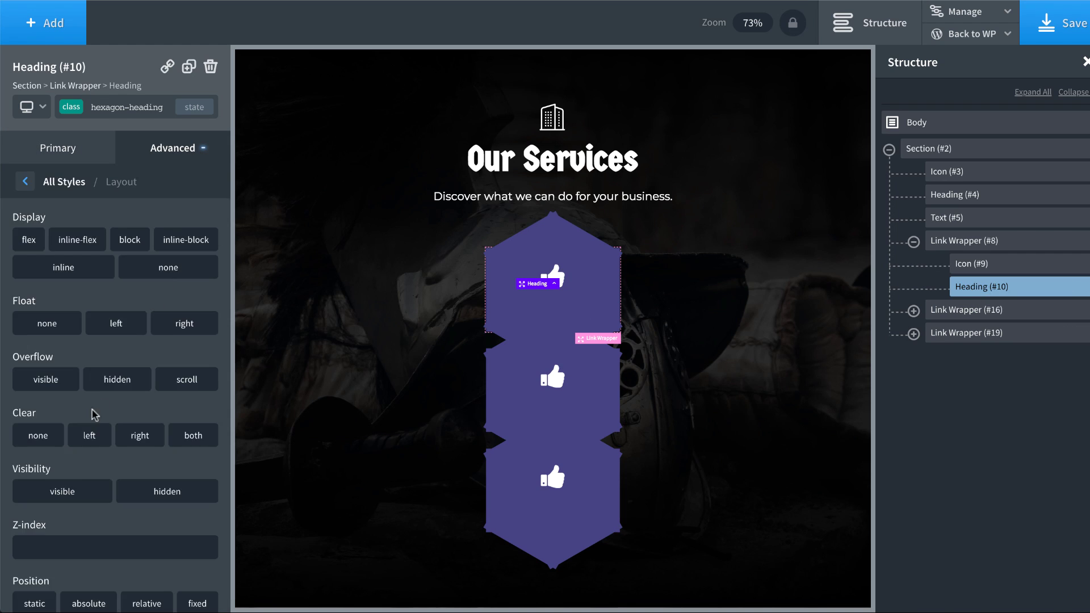
{"action": "left_click", "coordinate": [82, 539]}
{"action": "type", "text": "1"}
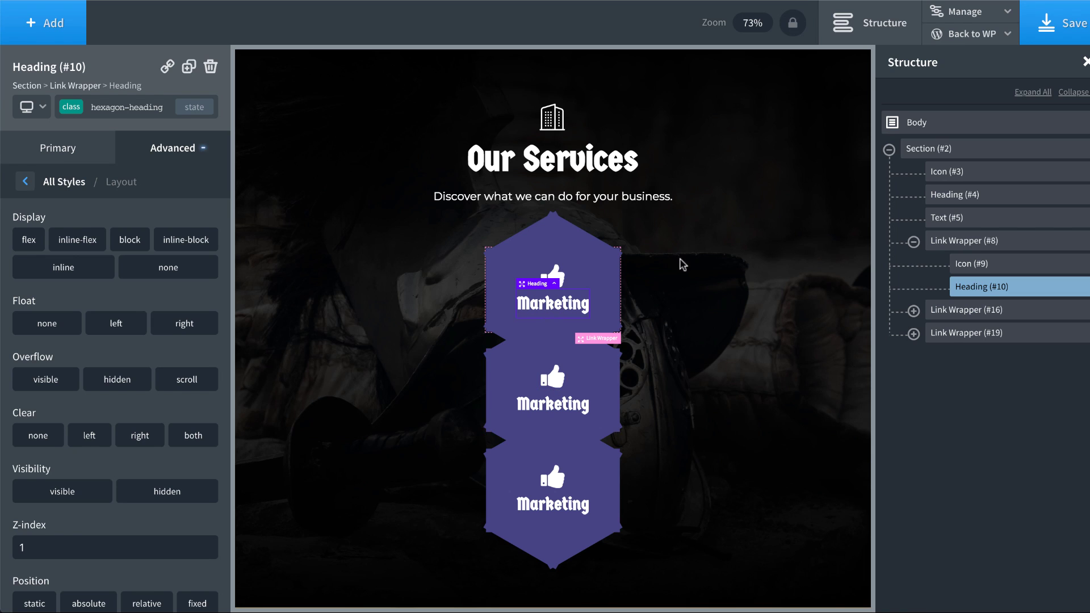
Select Link Wrapper (#8) and give its :before shape an 18 px border radius.
{"action": "left_click", "coordinate": [976, 241]}
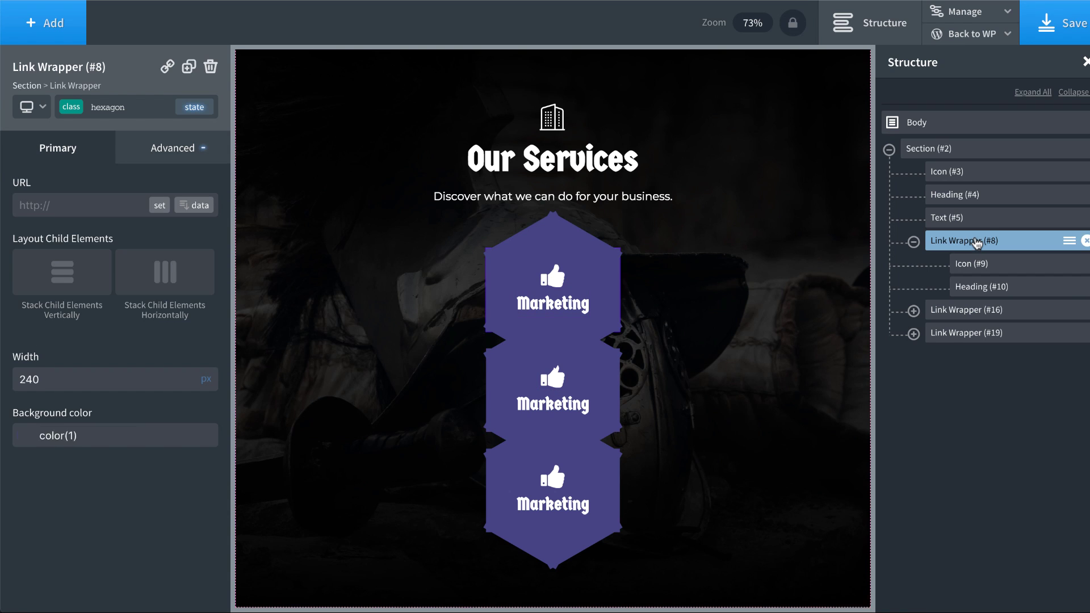
{"action": "left_click", "coordinate": [869, 23]}
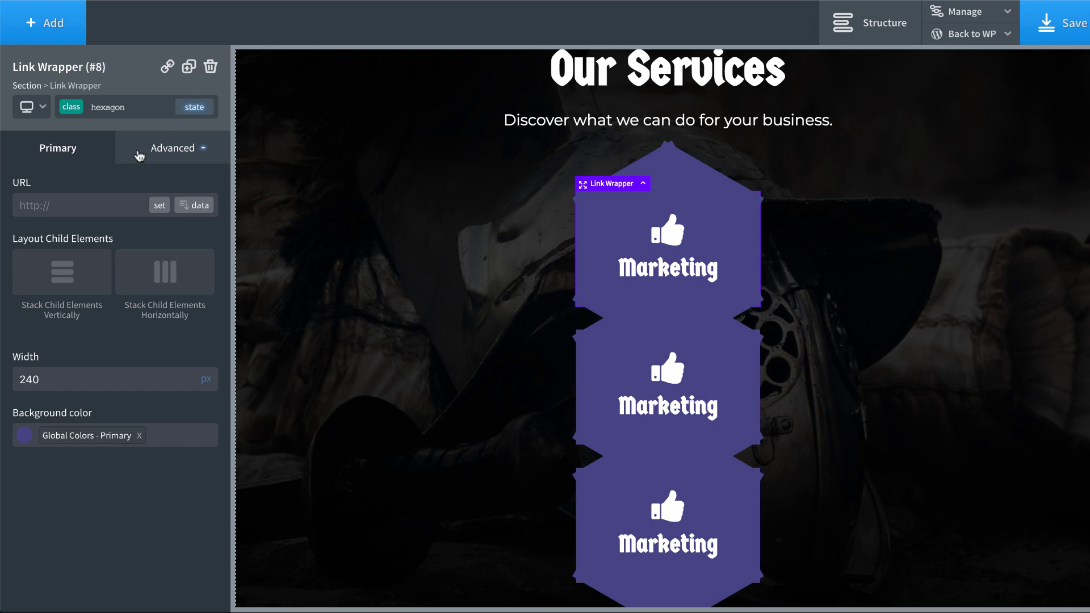
{"action": "left_click", "coordinate": [177, 149]}
{"action": "left_click", "coordinate": [116, 350]}
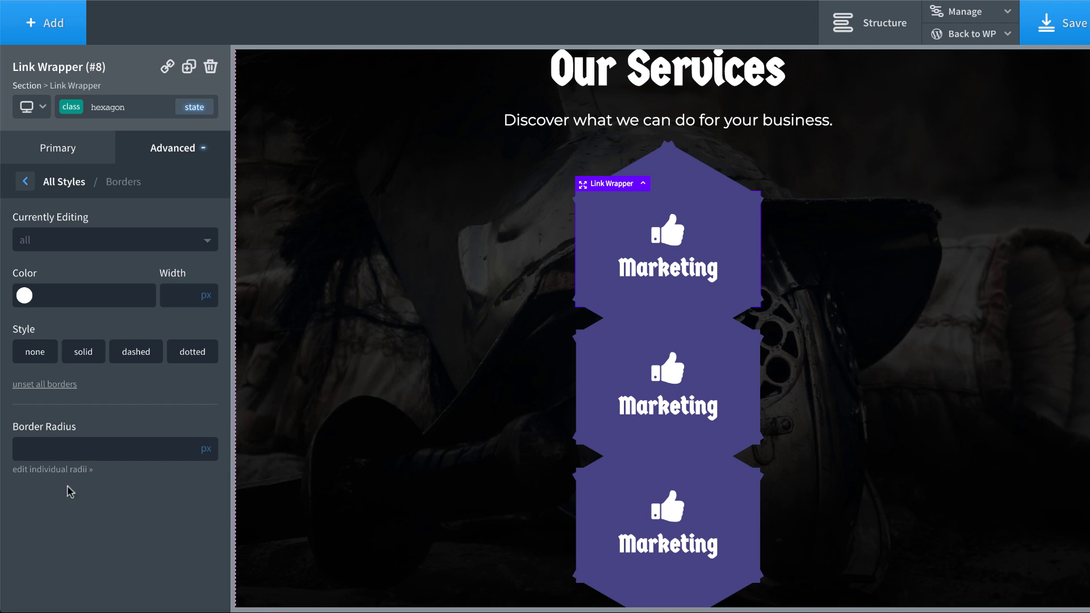
{"action": "left_click", "coordinate": [77, 447]}
{"action": "left_click", "coordinate": [194, 107]}
{"action": "left_click", "coordinate": [130, 179]}
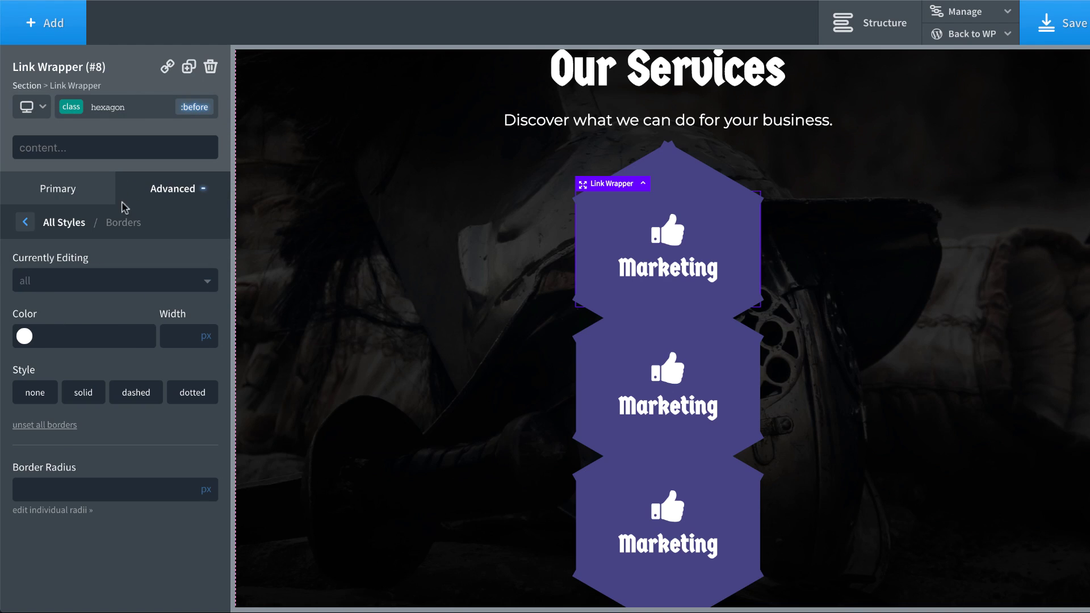
{"action": "type", "text": "18"}
Give the :after shape an 18 px border radius as well.
{"action": "left_click", "coordinate": [188, 116]}
{"action": "left_click", "coordinate": [193, 108]}
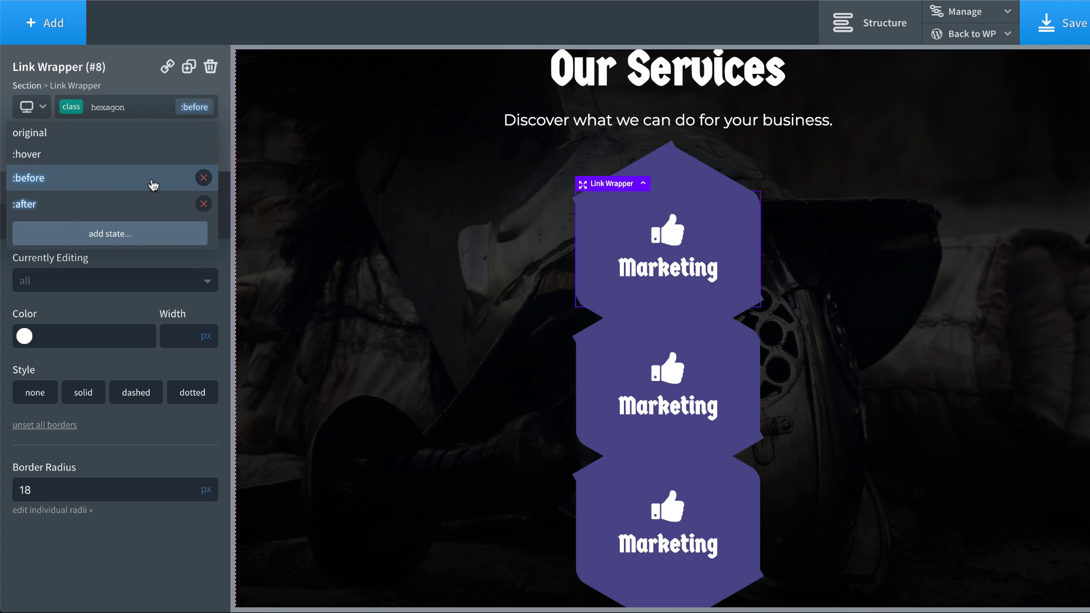
{"action": "left_click", "coordinate": [148, 201]}
{"action": "type", "text": "18"}
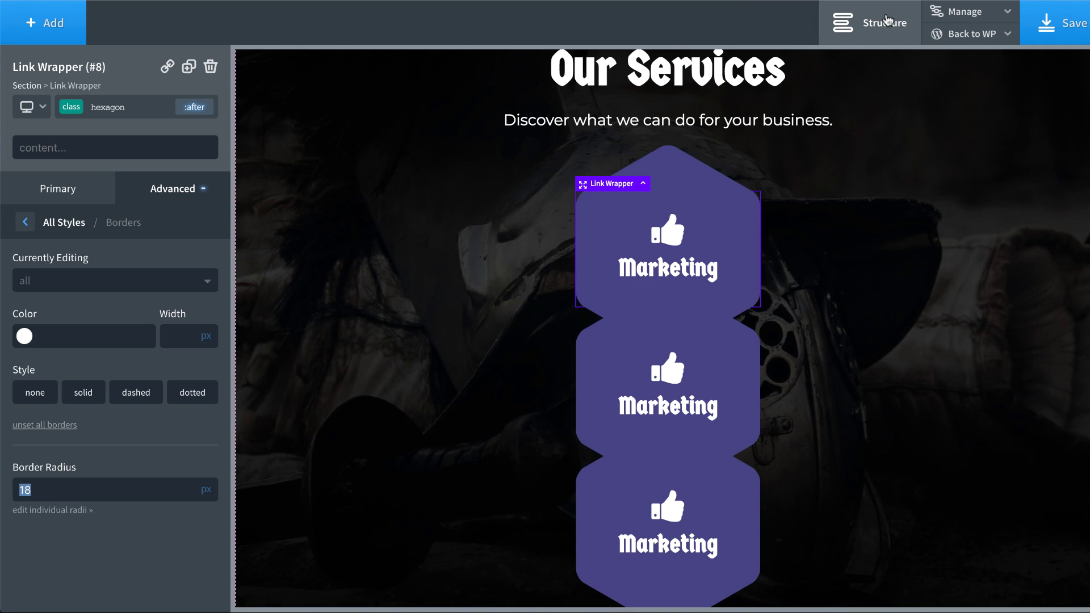
Add a new Div below the subtitle Text (#5).
{"action": "left_click", "coordinate": [887, 20]}
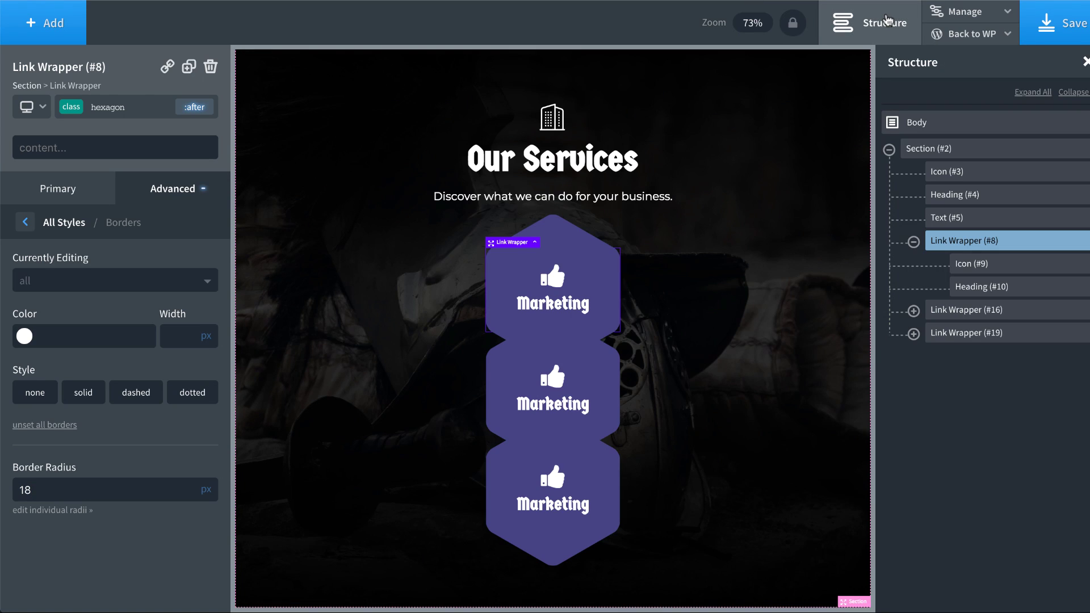
{"action": "left_click", "coordinate": [947, 217]}
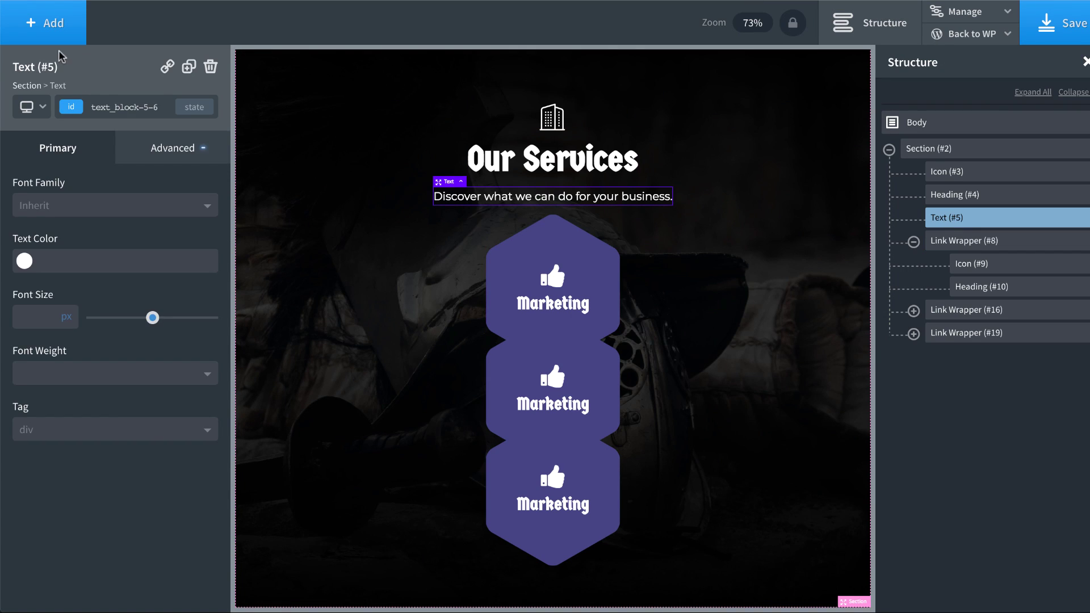
{"action": "left_click", "coordinate": [42, 32]}
{"action": "left_click", "coordinate": [168, 161]}
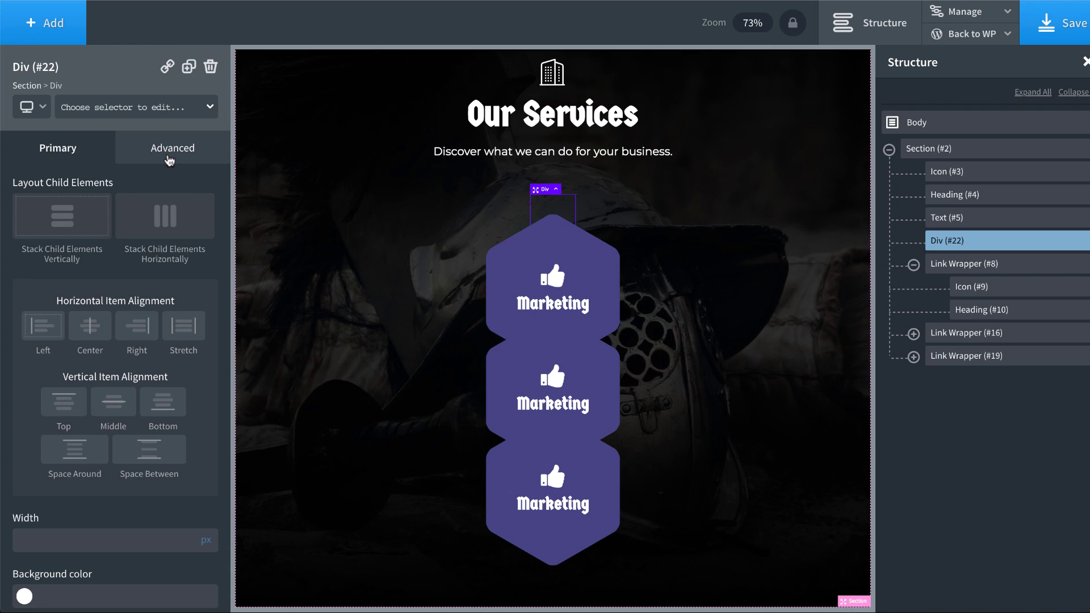
Drag Link Wrappers #8 and #16 into the new Div (#22) in Structure.
{"action": "left_click", "coordinate": [954, 264]}
{"action": "left_click_drag", "start_coordinate": [954, 264], "coordinate": [998, 253]}
{"action": "left_click", "coordinate": [947, 335]}
{"action": "left_click_drag", "start_coordinate": [947, 335], "coordinate": [982, 339]}
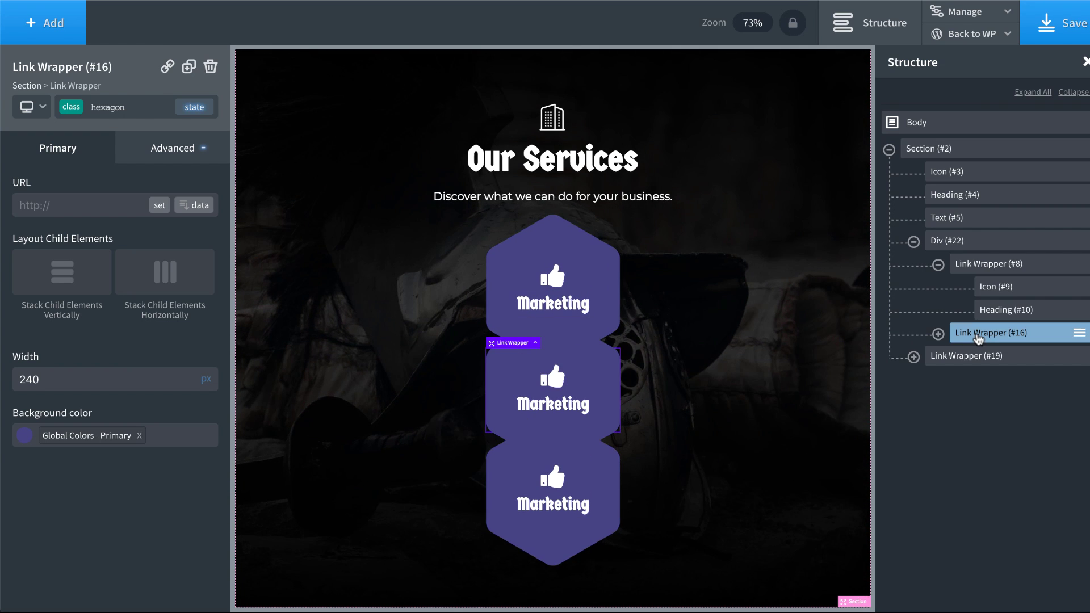
Stack Div #22's tiles horizontally and add a bottom margin below the two-tile row.
{"action": "left_click", "coordinate": [966, 249]}
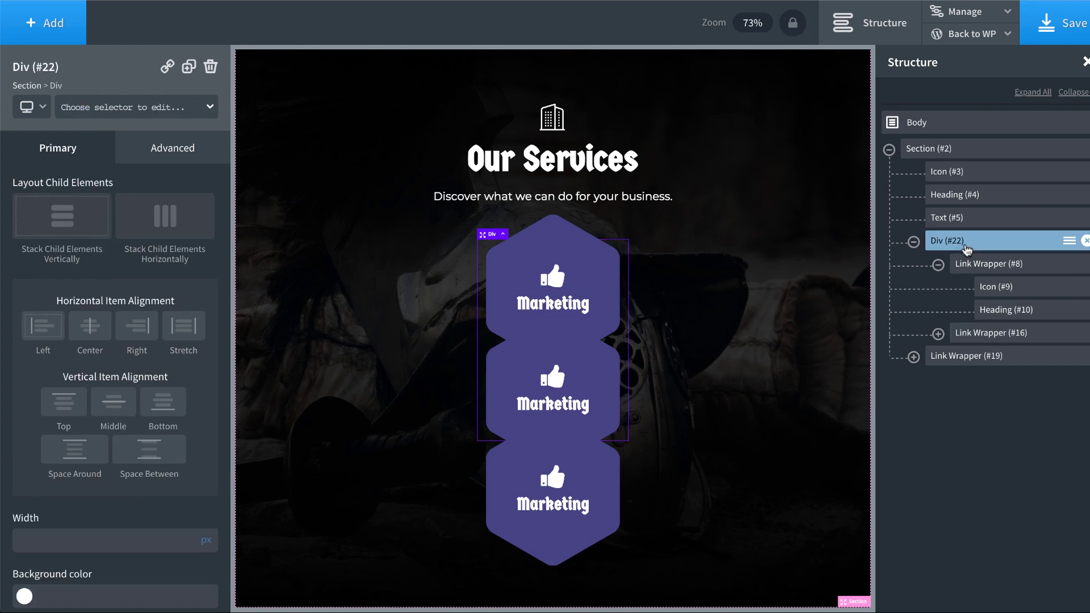
{"action": "left_click", "coordinate": [176, 217]}
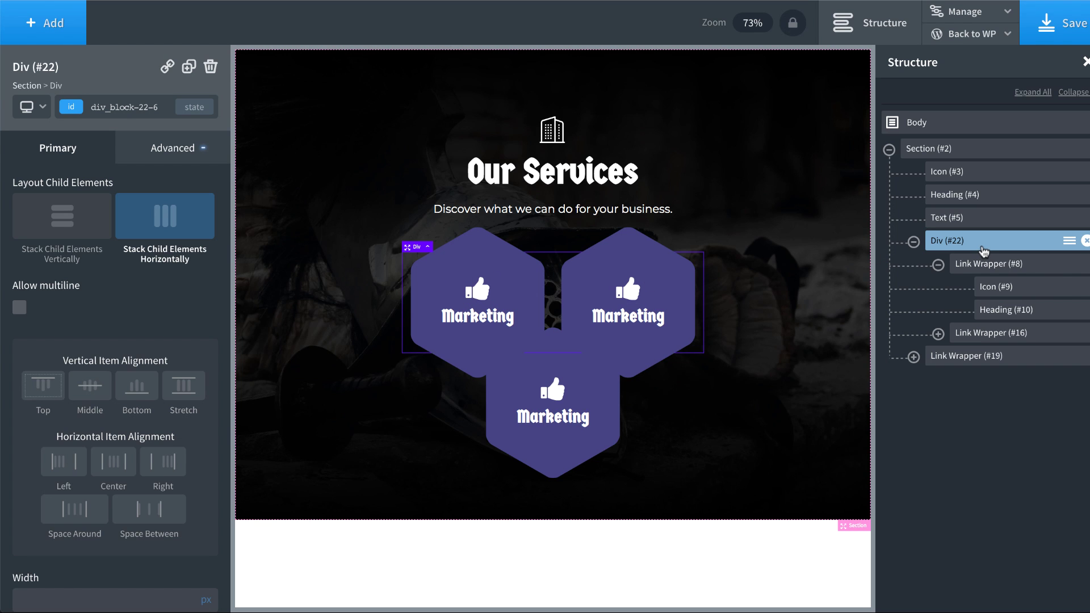
{"action": "left_click_drag", "start_coordinate": [693, 353], "coordinate": [696, 389]}
{"action": "left_click", "coordinate": [751, 419]}
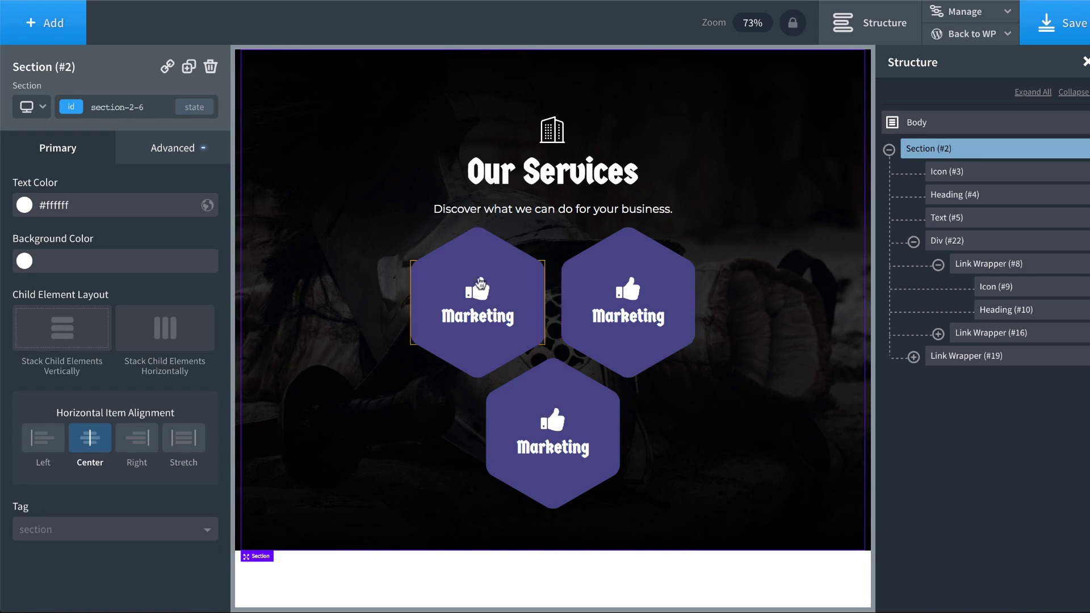
Add space below the first tile's icon and rename the second tile's heading 'SEO'.
{"action": "left_click", "coordinate": [477, 297]}
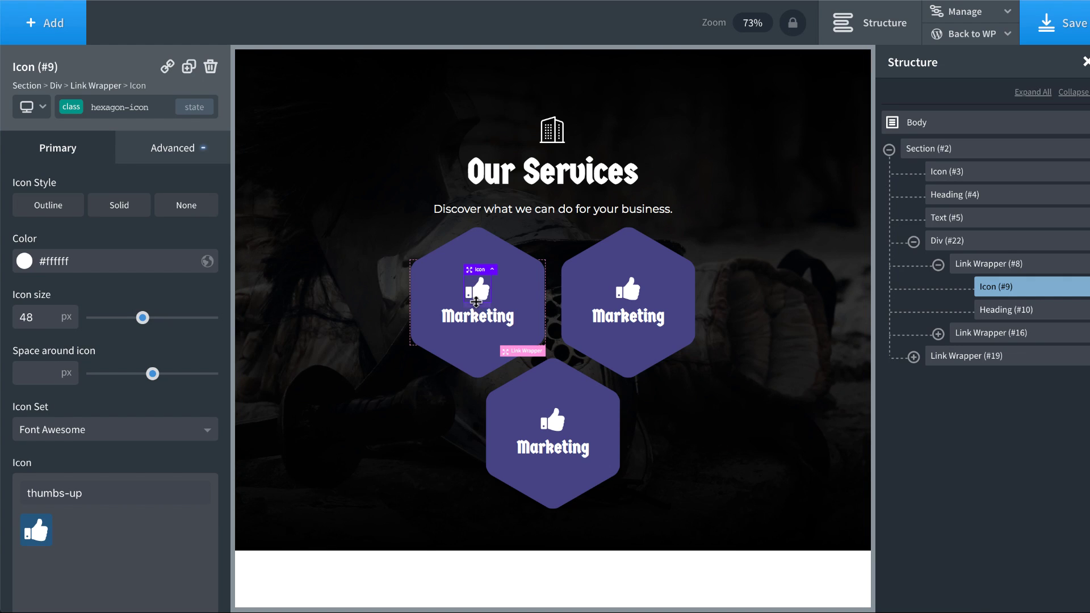
{"action": "left_click_drag", "start_coordinate": [475, 302], "coordinate": [484, 313]}
{"action": "left_click", "coordinate": [686, 322]}
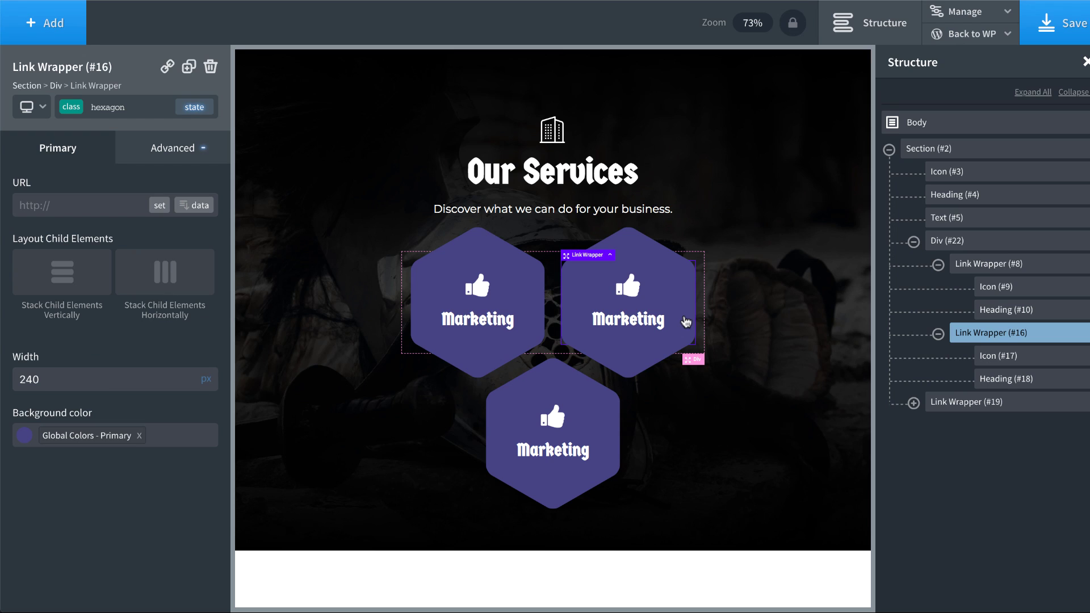
{"action": "double_click", "coordinate": [645, 319]}
{"action": "double_click", "coordinate": [645, 319]}
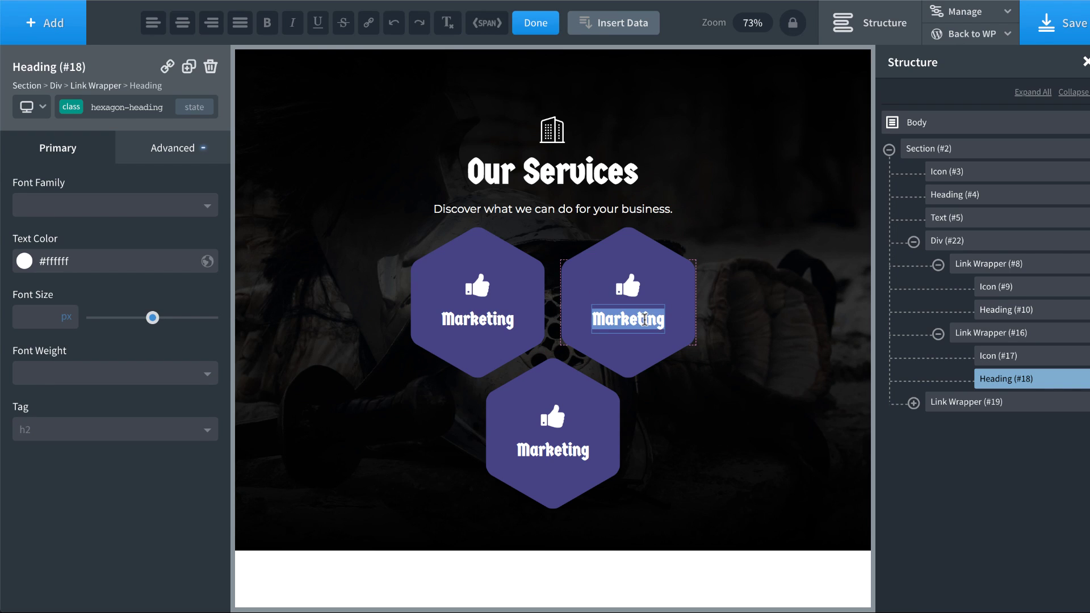
{"action": "type", "text": "SEO"}
Rename the third tile's heading to 'Branding'.
{"action": "left_click", "coordinate": [602, 434]}
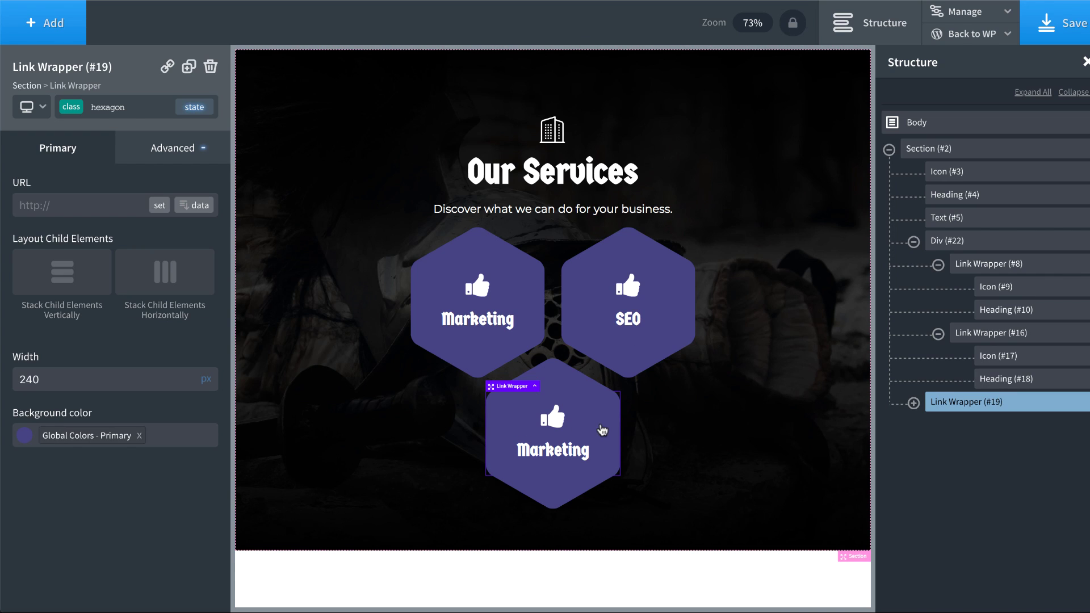
{"action": "double_click", "coordinate": [572, 447]}
{"action": "double_click", "coordinate": [572, 447]}
{"action": "type", "text": "Branding"}
{"action": "left_click", "coordinate": [558, 376]}
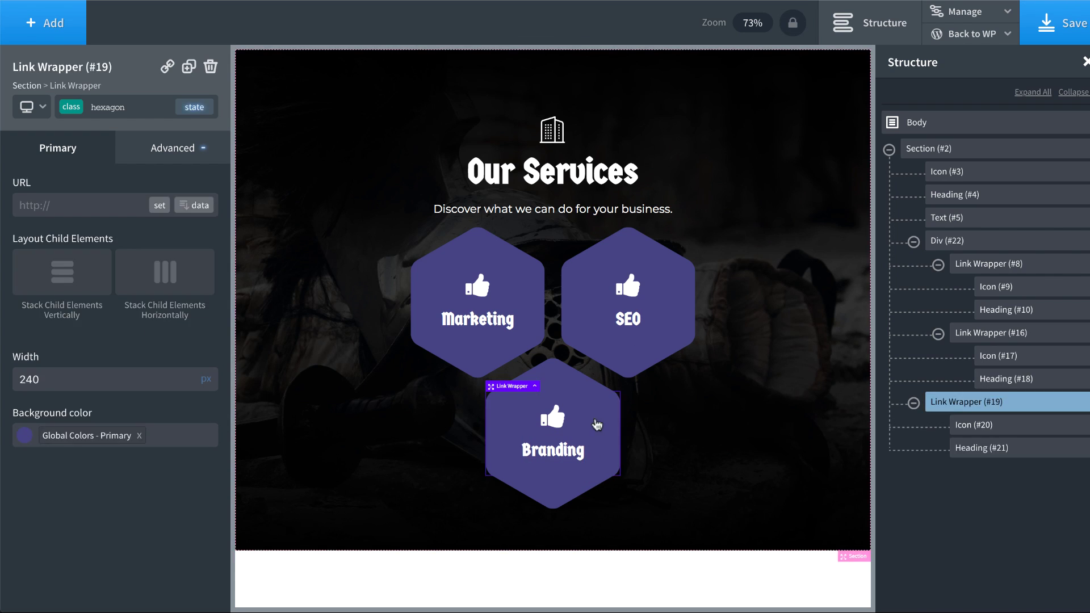
Change the Marketing tile's icon to the Linearicons house.
{"action": "left_click", "coordinate": [478, 286]}
{"action": "left_click", "coordinate": [80, 436]}
{"action": "left_click", "coordinate": [79, 475]}
{"action": "left_click_drag", "start_coordinate": [69, 498], "coordinate": [28, 495]}
{"action": "key", "text": "BackSpace"}
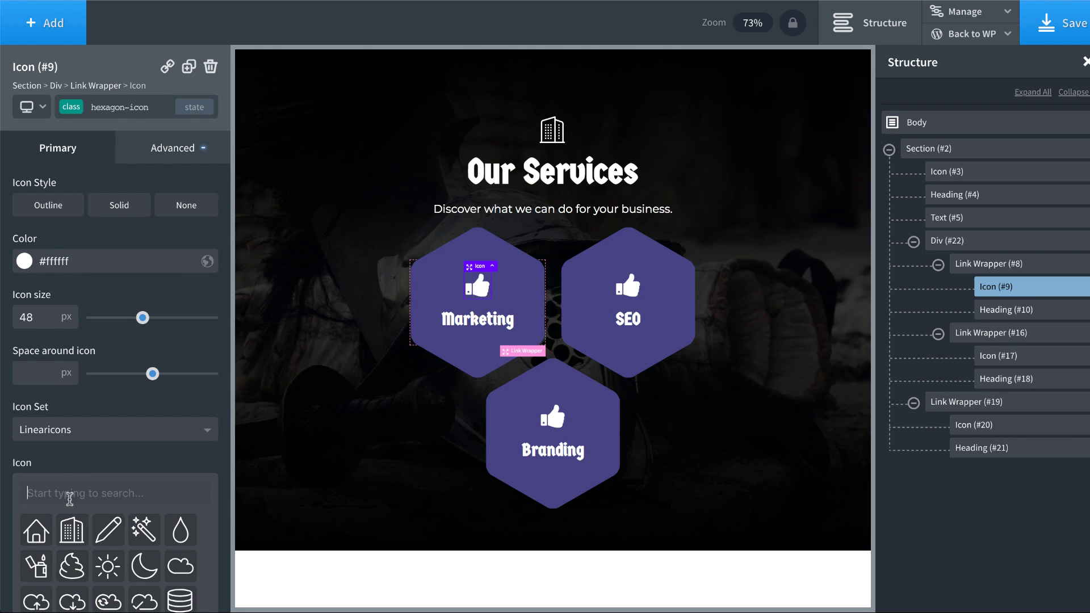
{"action": "left_click", "coordinate": [36, 531]}
Change the Branding tile's icon to the Linearicons magic wand.
{"action": "left_click", "coordinate": [552, 418]}
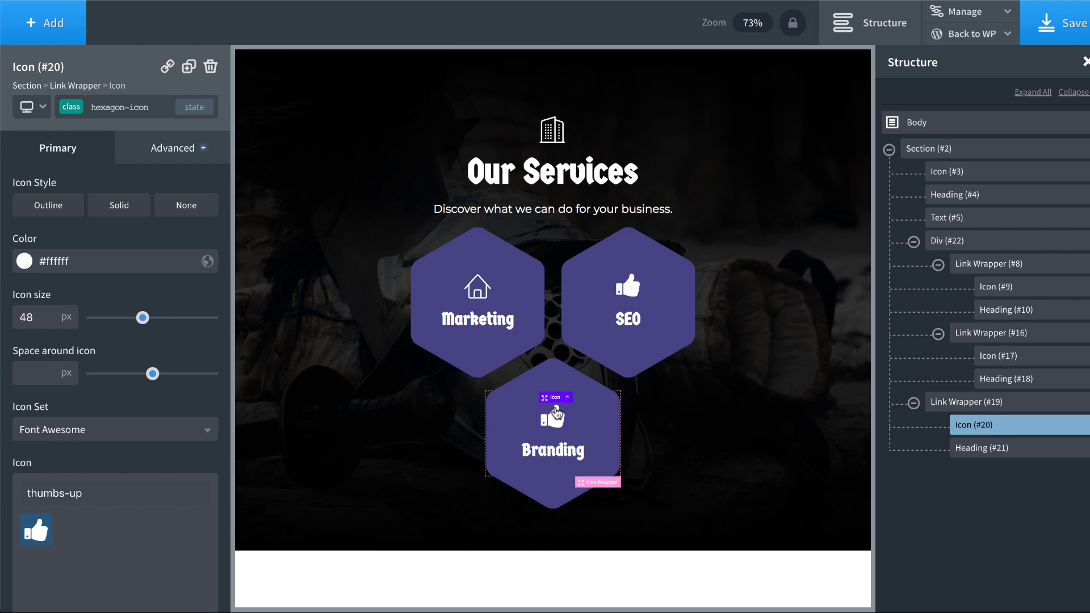
{"action": "left_click", "coordinate": [91, 437]}
{"action": "left_click", "coordinate": [78, 476]}
{"action": "left_click_drag", "start_coordinate": [83, 492], "coordinate": [27, 493]}
{"action": "key", "text": "BackSpace"}
{"action": "left_click", "coordinate": [143, 531]}
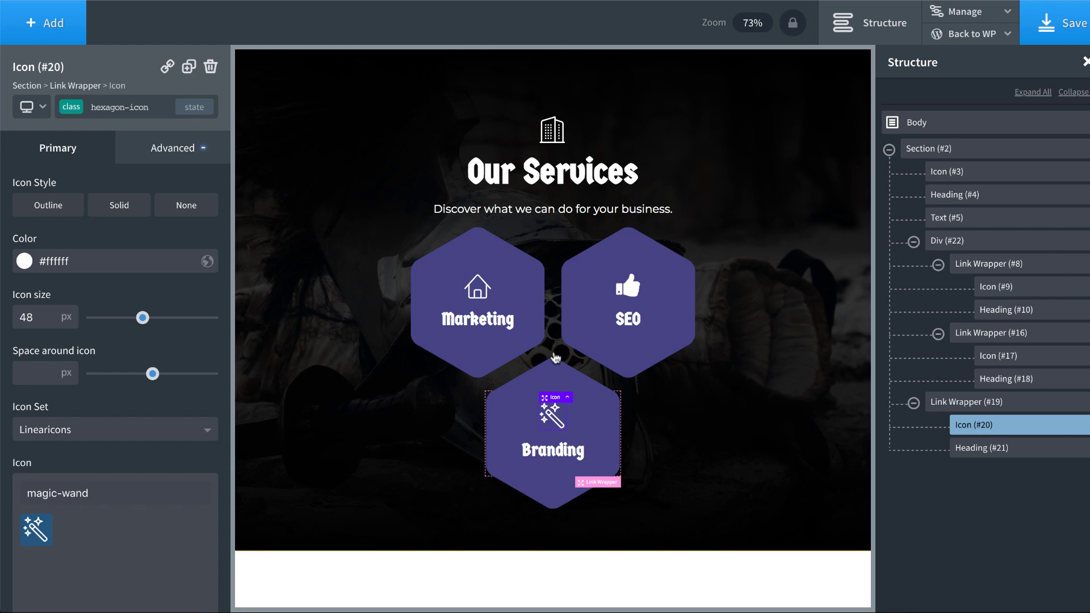
Change the SEO tile's icon to the Linearicons gear.
{"action": "left_click", "coordinate": [628, 287]}
{"action": "left_click", "coordinate": [72, 429]}
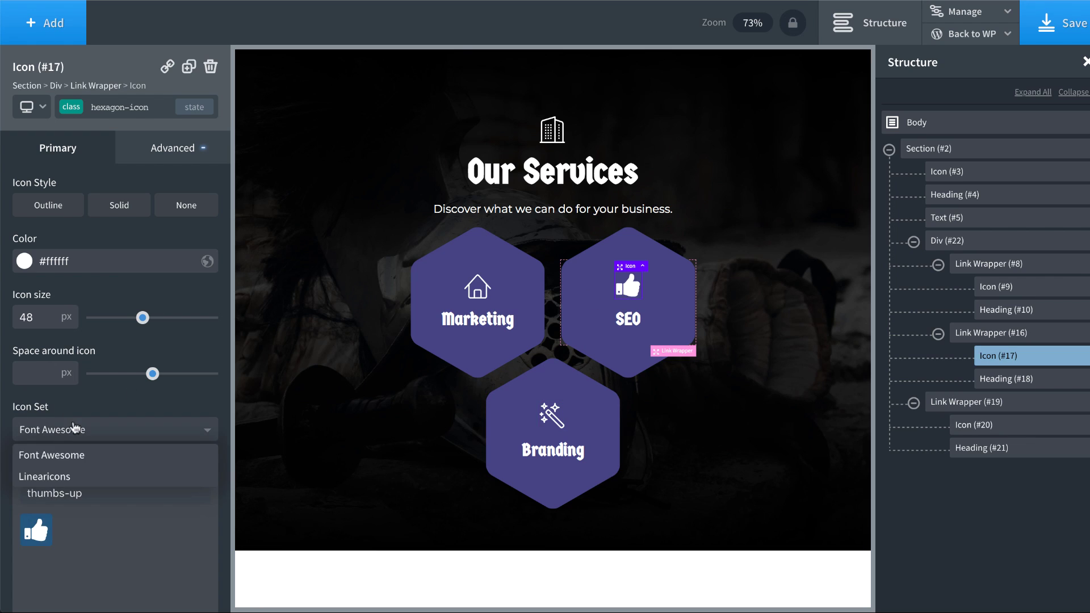
{"action": "left_click", "coordinate": [69, 475]}
{"action": "triple_click", "coordinate": [69, 489]}
{"action": "key", "text": "BackSpace"}
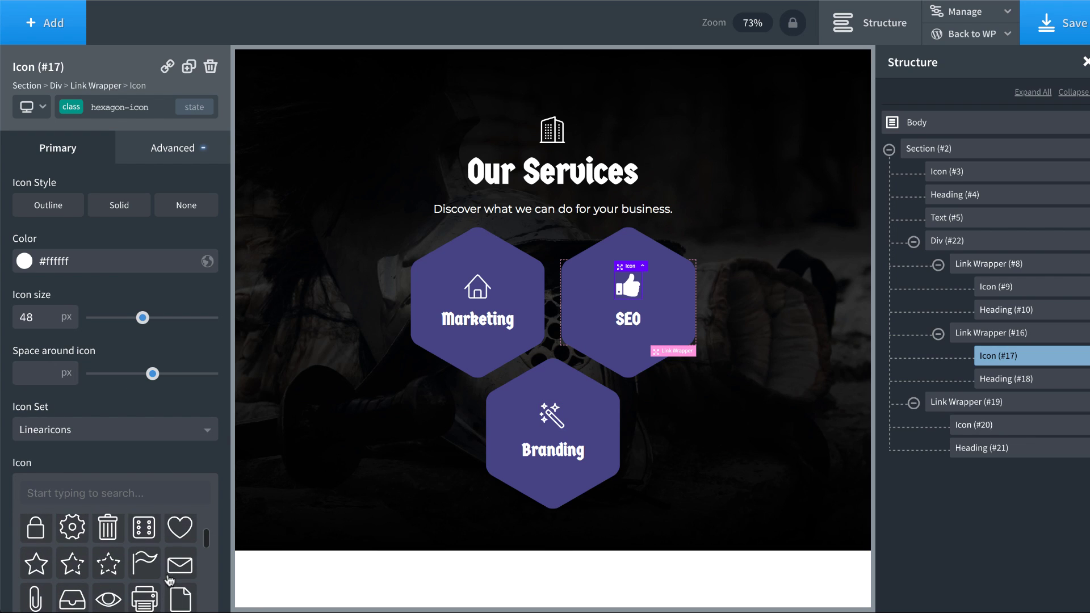
{"action": "left_click", "coordinate": [78, 536]}
{"action": "left_click", "coordinate": [378, 480]}
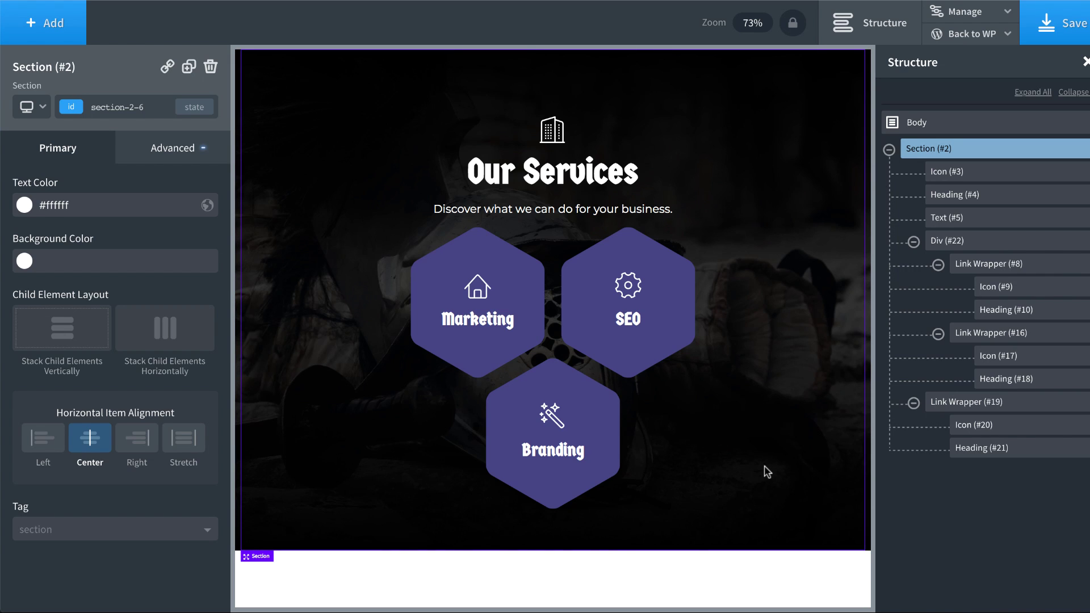
Add space below the tagline and switch the Marketing tile's styling to its :hover state.
{"action": "left_click", "coordinate": [547, 213]}
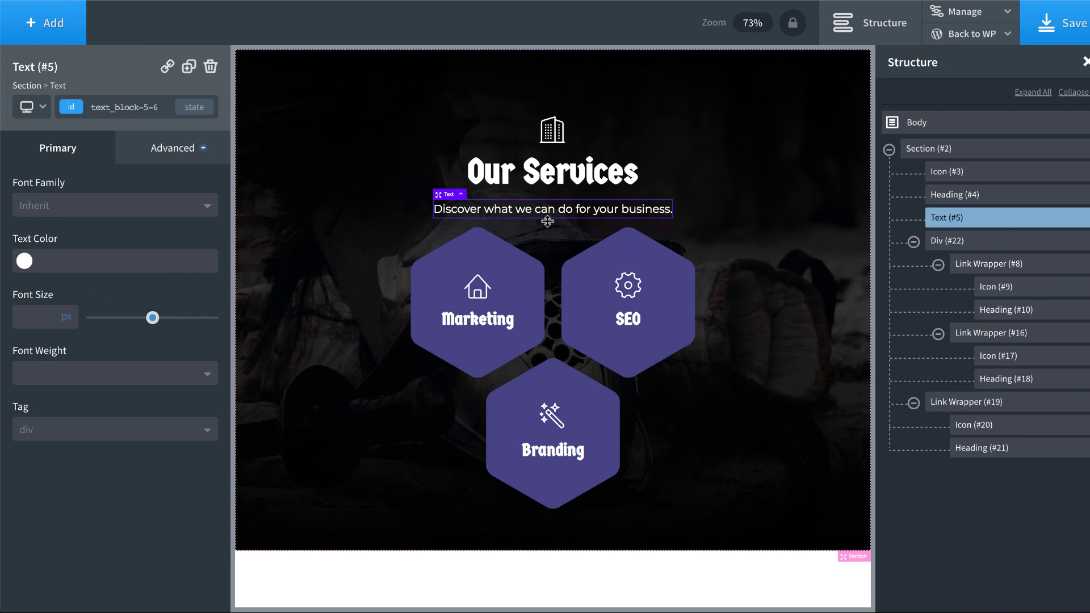
{"action": "left_click_drag", "start_coordinate": [548, 215], "coordinate": [545, 255]}
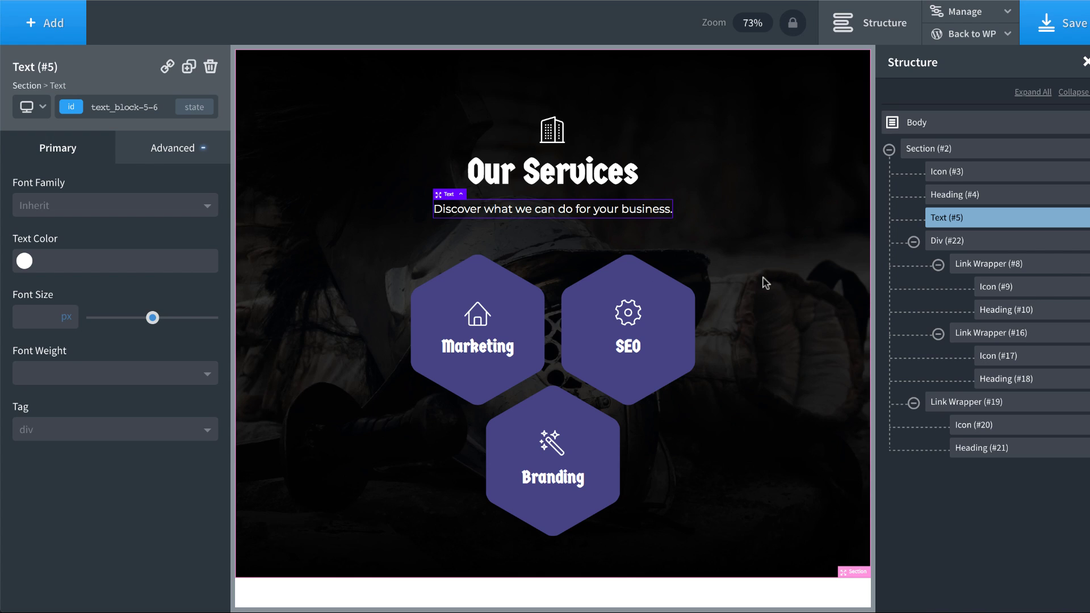
{"action": "left_click", "coordinate": [528, 297]}
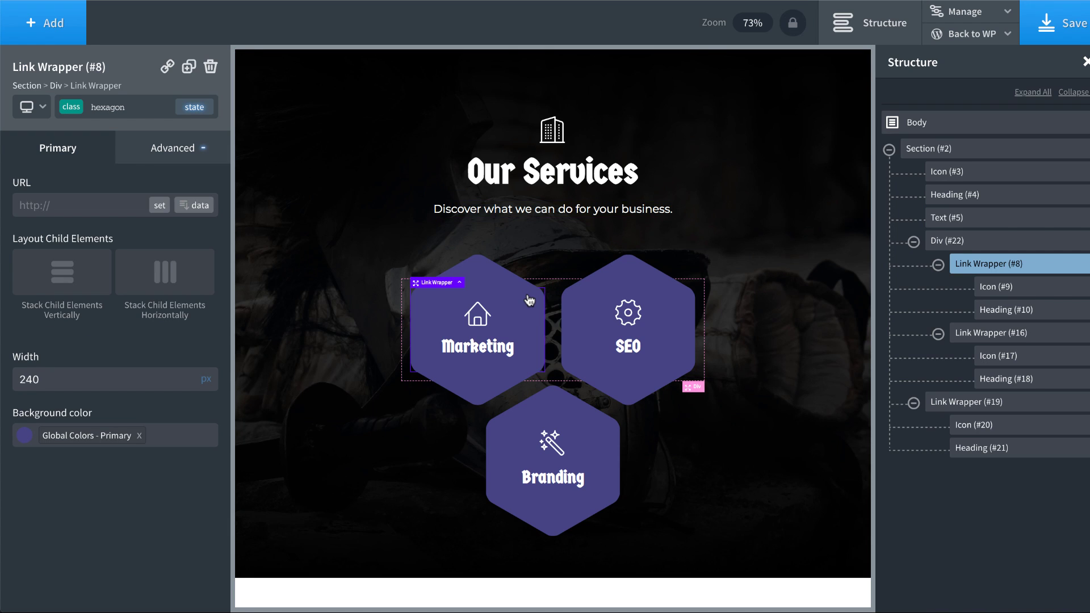
{"action": "left_click", "coordinate": [195, 106]}
{"action": "left_click", "coordinate": [131, 155]}
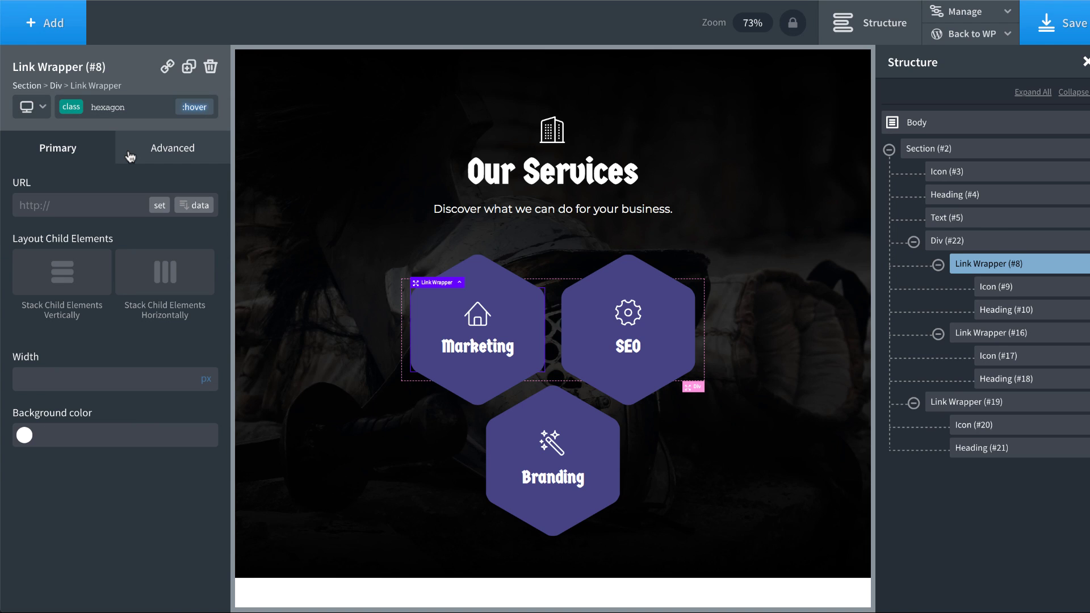
Add a hover rotate transform of 360 degrees to the hexagon tiles.
{"action": "left_click", "coordinate": [153, 152]}
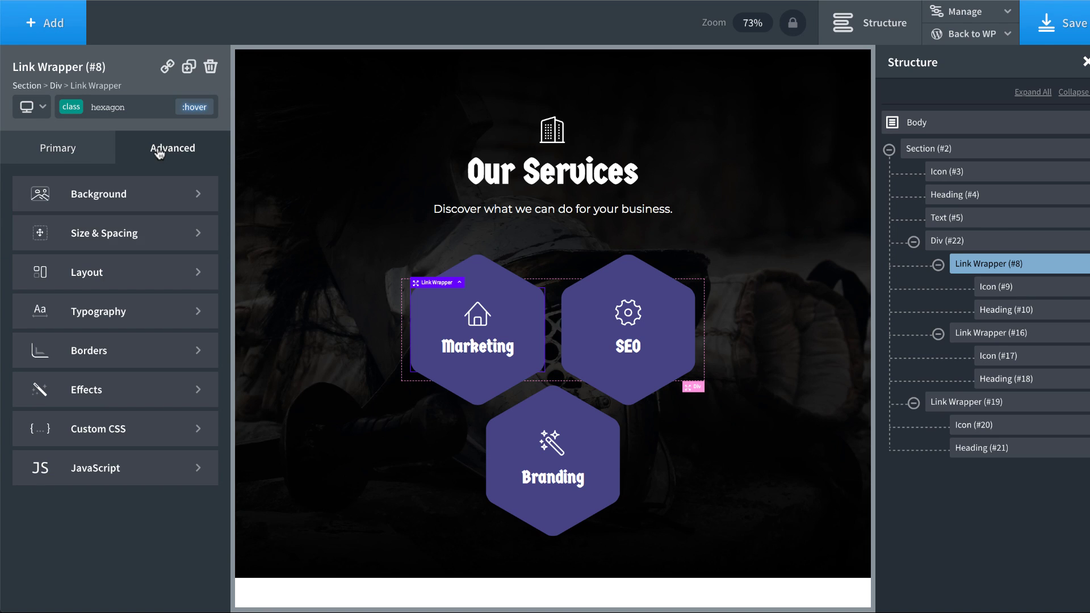
{"action": "left_click", "coordinate": [127, 389]}
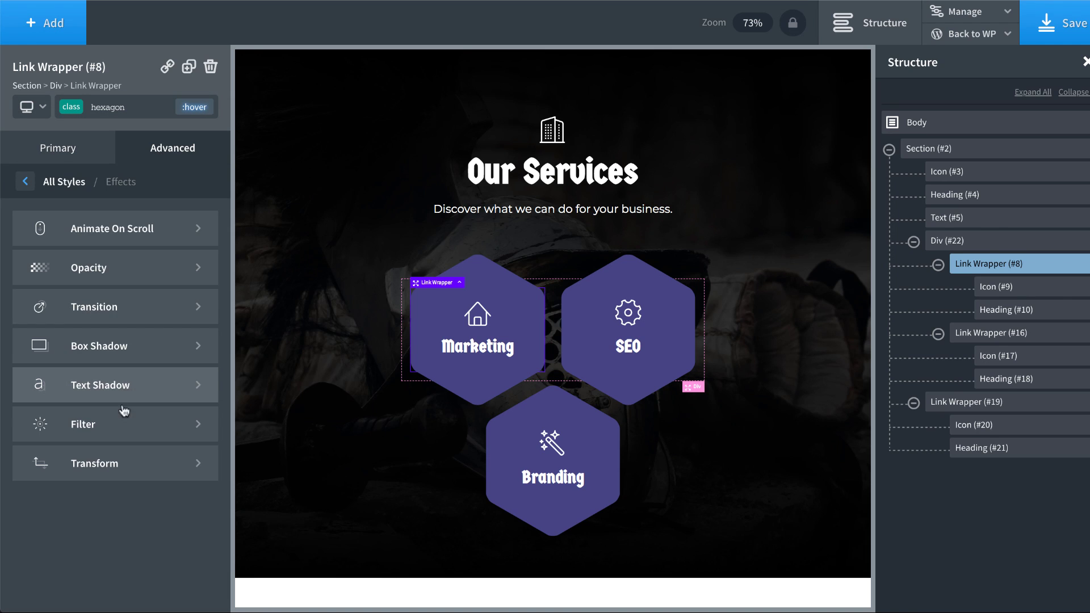
{"action": "left_click", "coordinate": [114, 460]}
{"action": "left_click", "coordinate": [73, 227]}
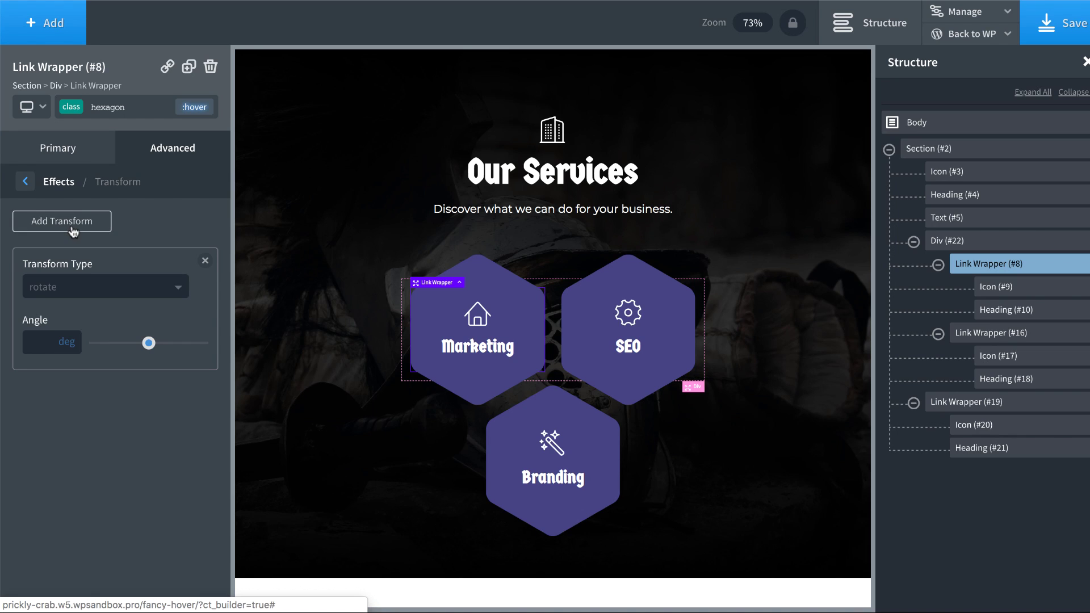
{"action": "left_click", "coordinate": [34, 342]}
{"action": "type", "text": "12"}
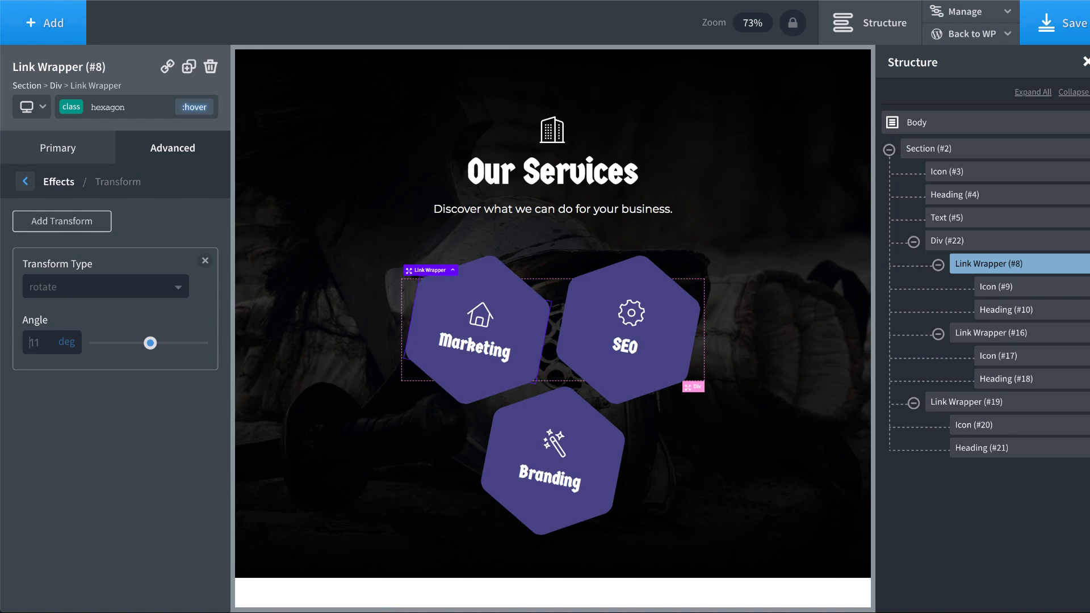
{"action": "key", "text": "BackSpace"}
{"action": "key", "text": "BackSpace"}
{"action": "type", "text": "360"}
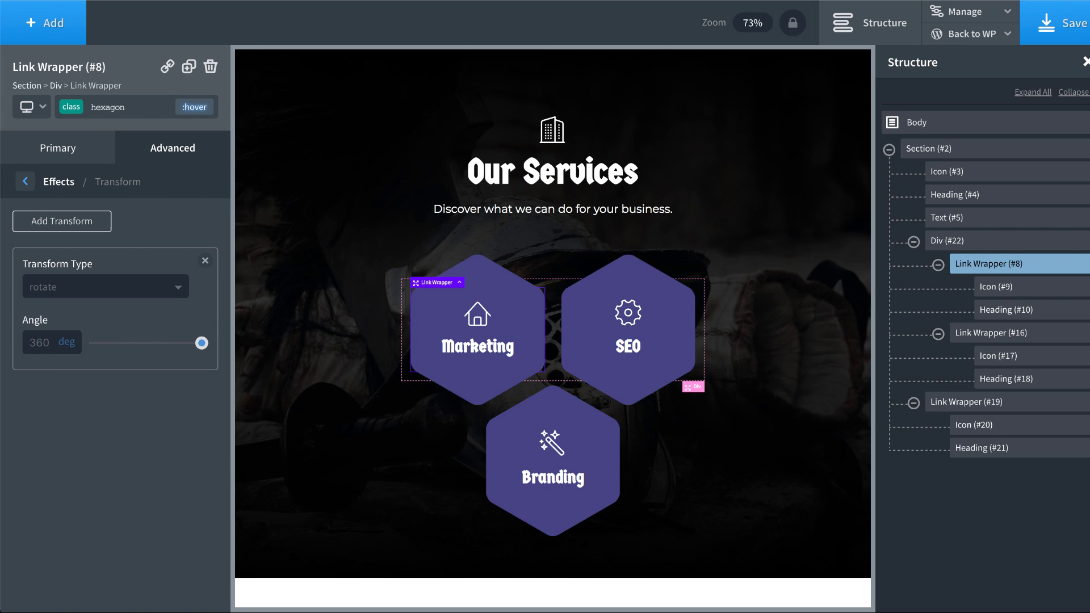
{"action": "key", "text": "Home"}
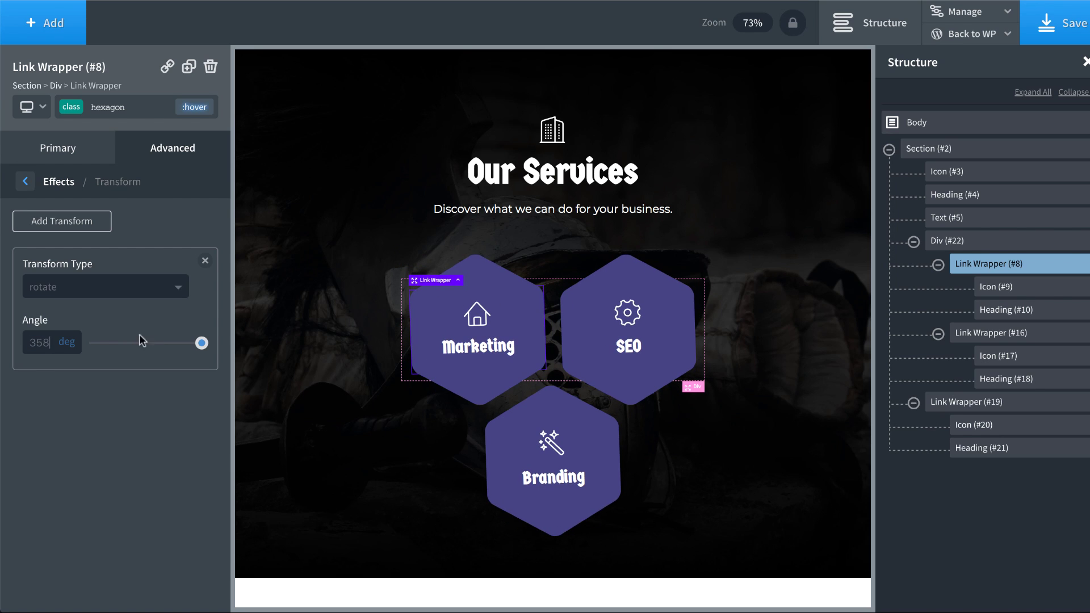
{"action": "type", "text": "-360"}
{"action": "left_click_drag", "start_coordinate": [96, 342], "coordinate": [216, 341]}
Add a second hover transform that scales the tiles to 1.1 on X, Y and Z.
{"action": "left_click", "coordinate": [87, 223]}
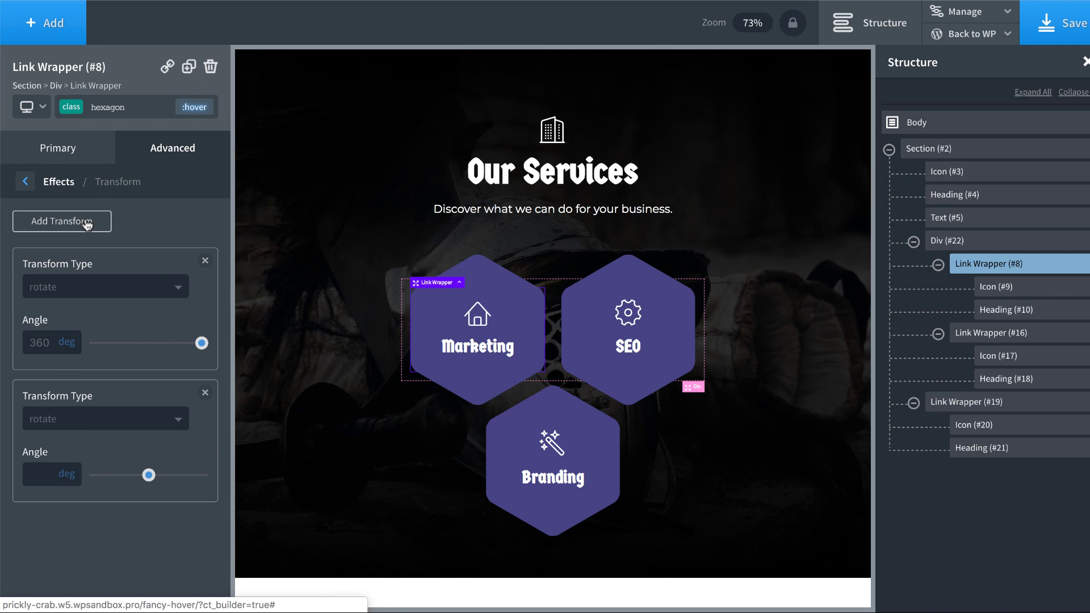
{"action": "left_click", "coordinate": [81, 423]}
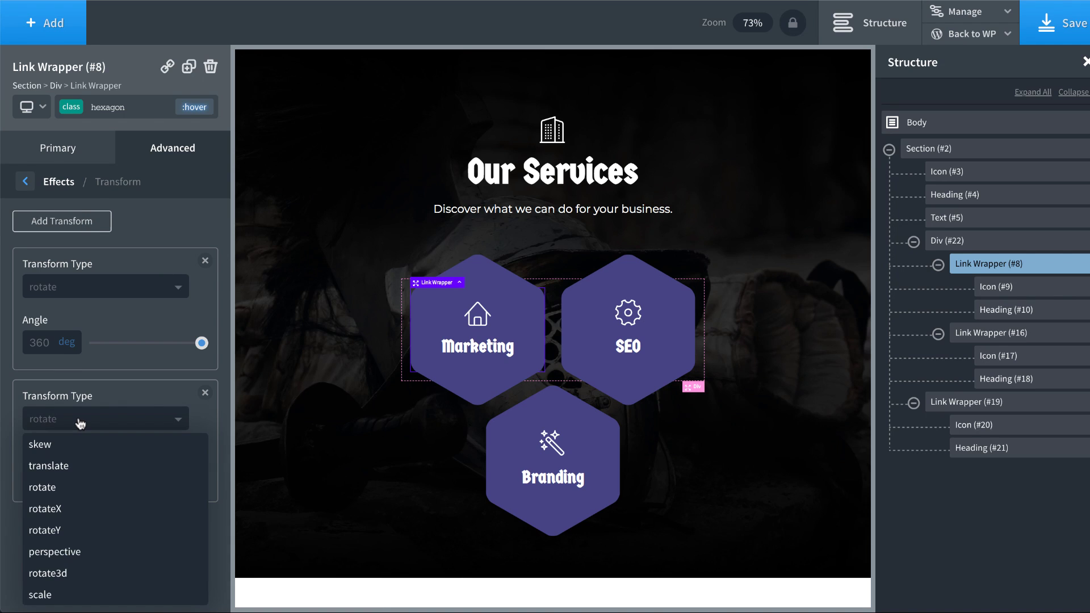
{"action": "left_click", "coordinate": [68, 594]}
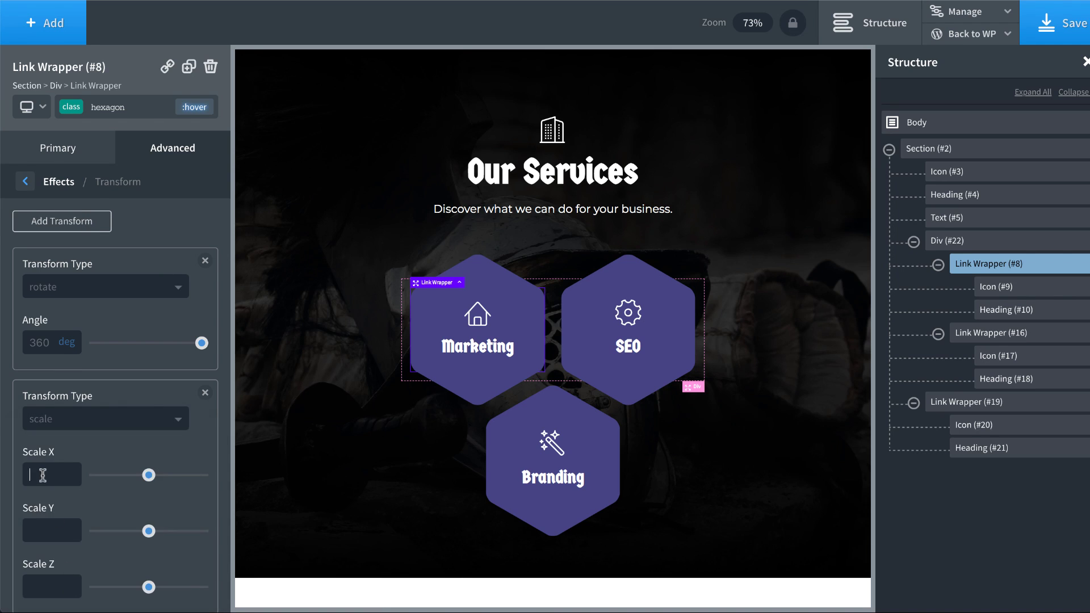
{"action": "type", "text": "1.11.11.1"}
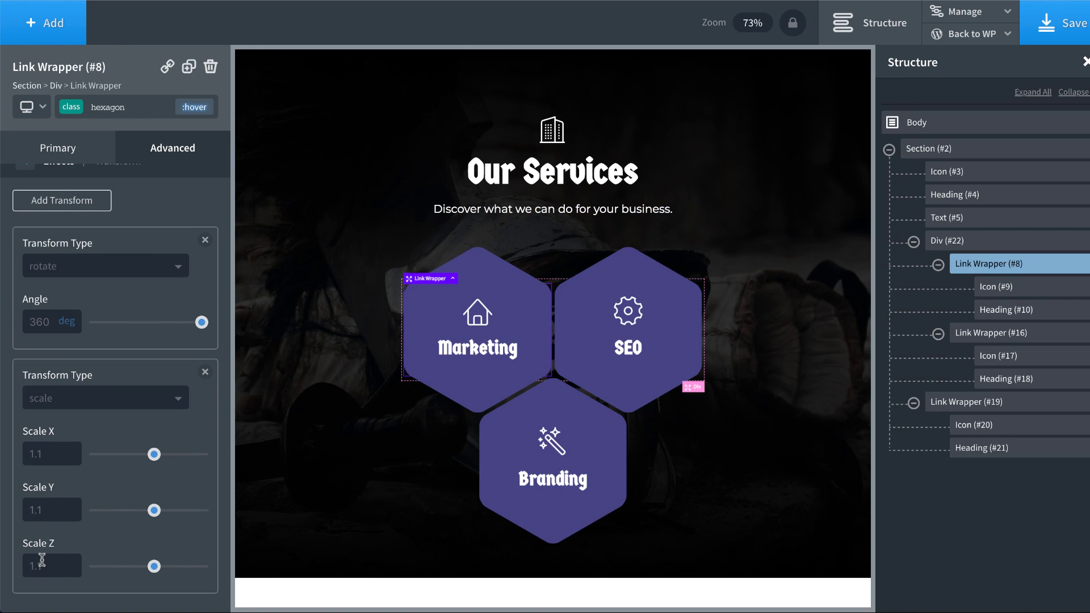
{"action": "left_click", "coordinate": [281, 451]}
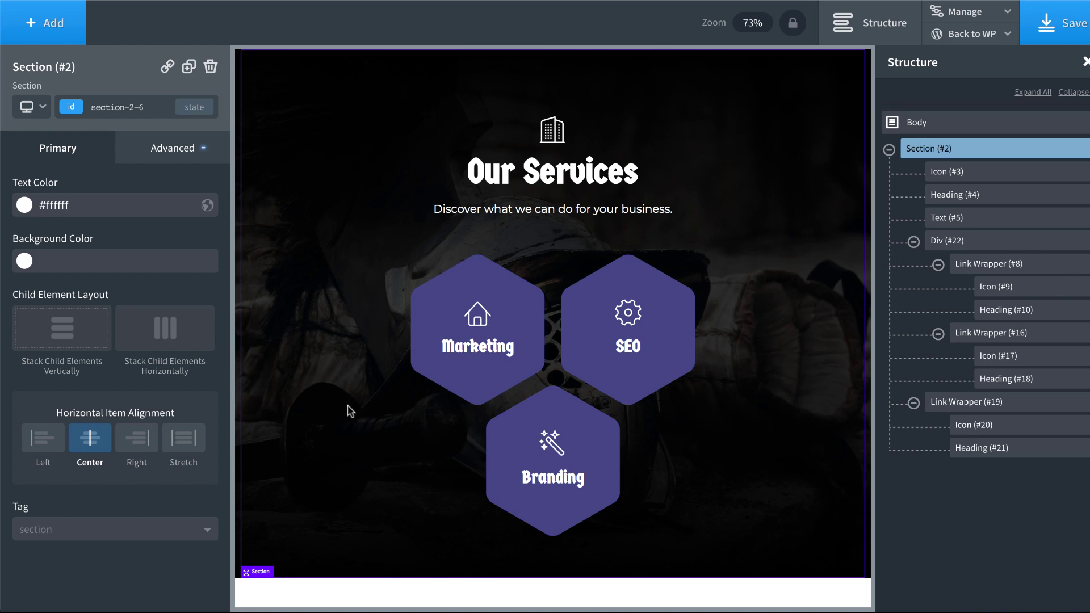
Set the Marketing hexagon tile's transition duration to 0.5 seconds.
{"action": "left_click", "coordinate": [437, 301]}
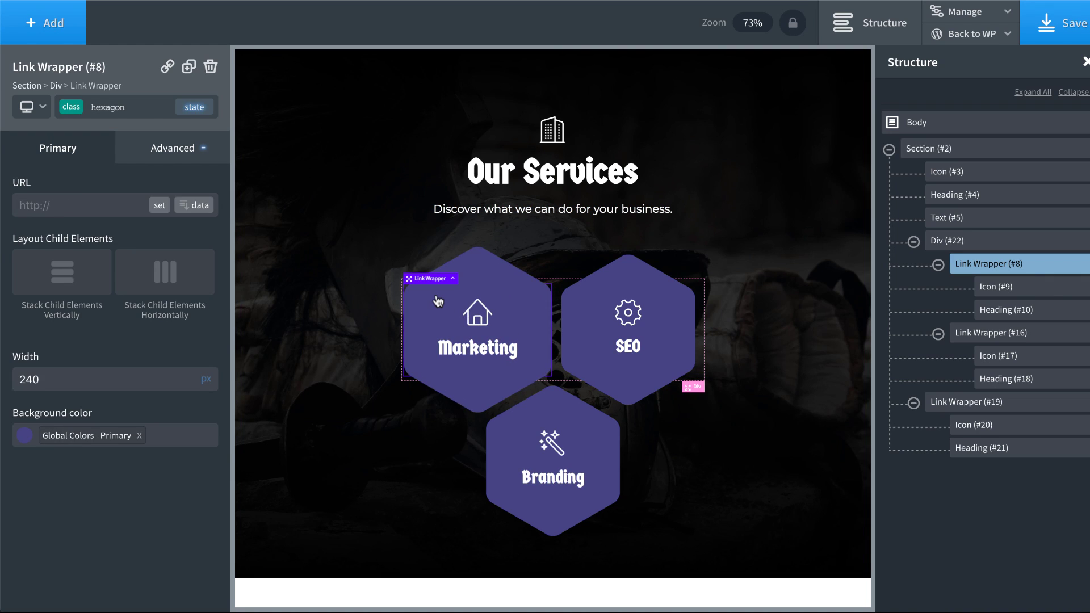
{"action": "left_click", "coordinate": [156, 149]}
{"action": "left_click", "coordinate": [120, 387]}
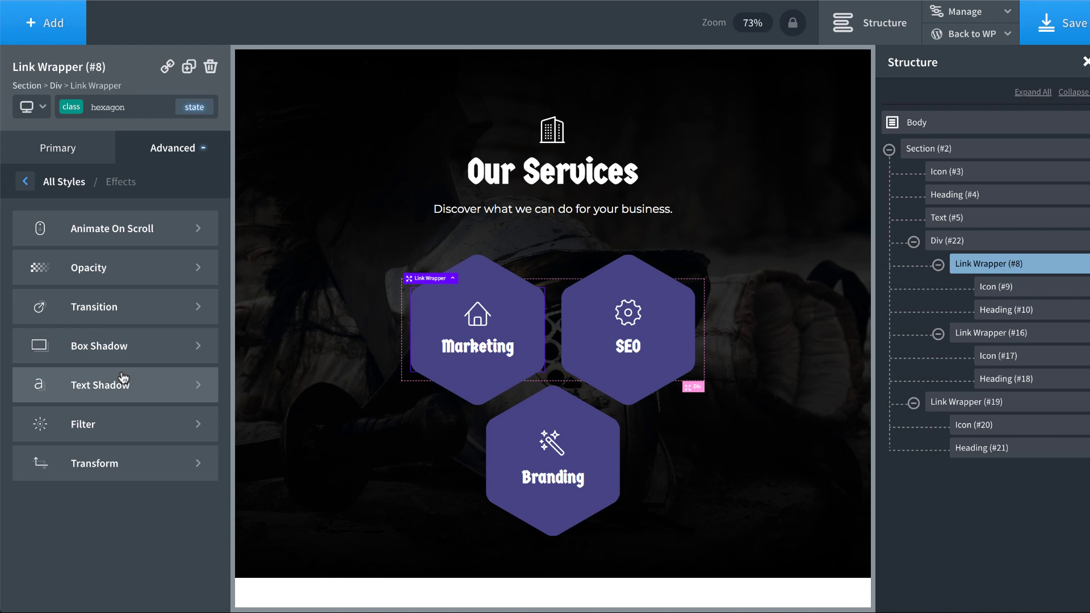
{"action": "left_click", "coordinate": [120, 309]}
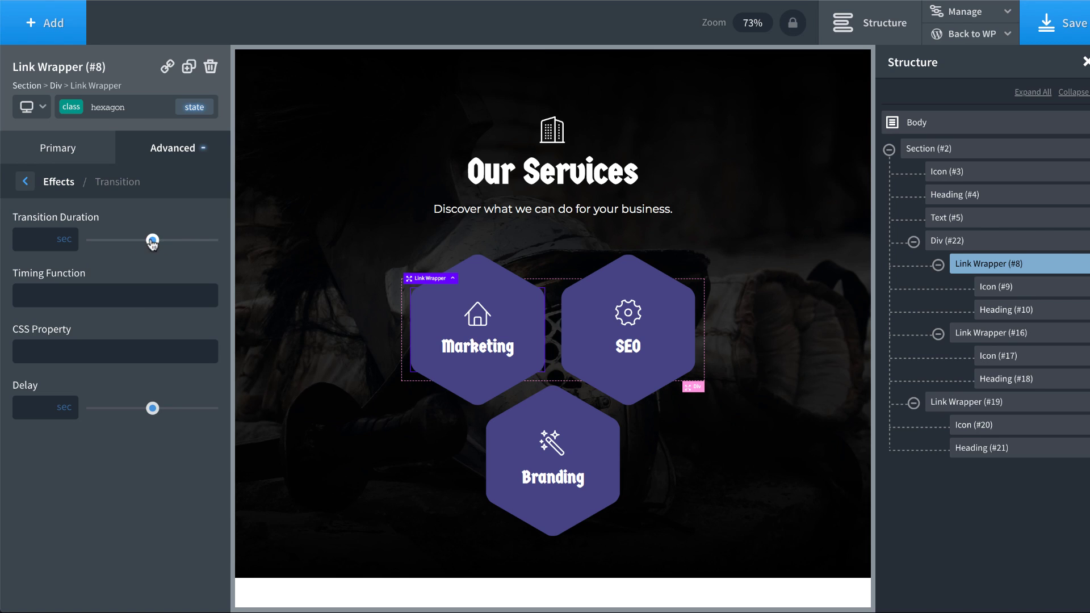
{"action": "mouse_move", "coordinate": [152, 241]}
{"action": "left_mouse_down"}
{"action": "mouse_move", "coordinate": [210, 239]}
{"action": "mouse_move", "coordinate": [153, 242]}
{"action": "left_mouse_up"}
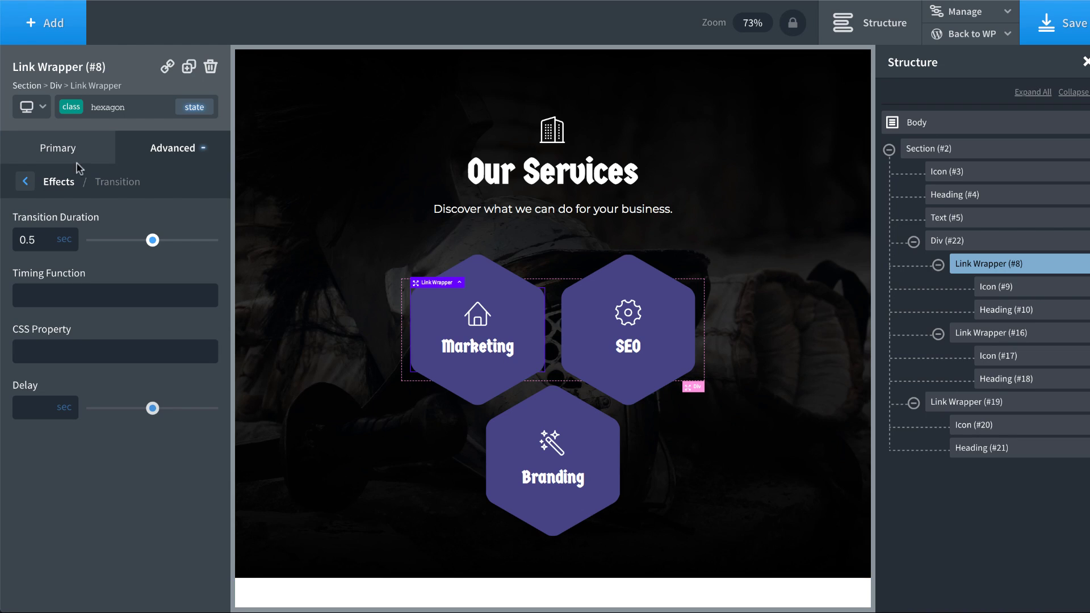
Apply a 100% grayscale filter to the hexagon tiles.
{"action": "left_click", "coordinate": [54, 182]}
{"action": "left_click", "coordinate": [129, 420]}
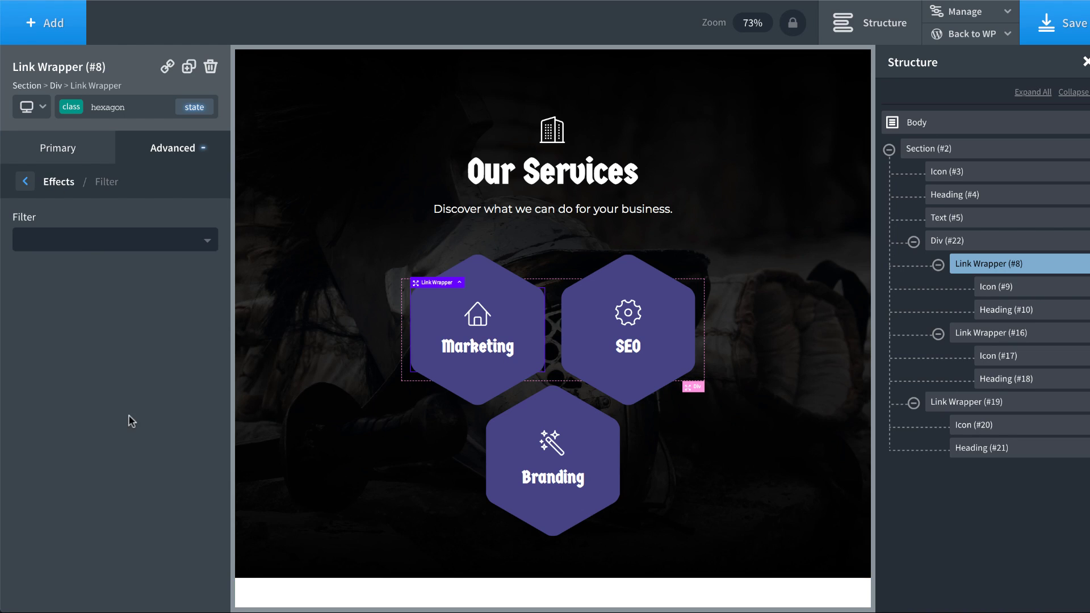
{"action": "left_click", "coordinate": [78, 250]}
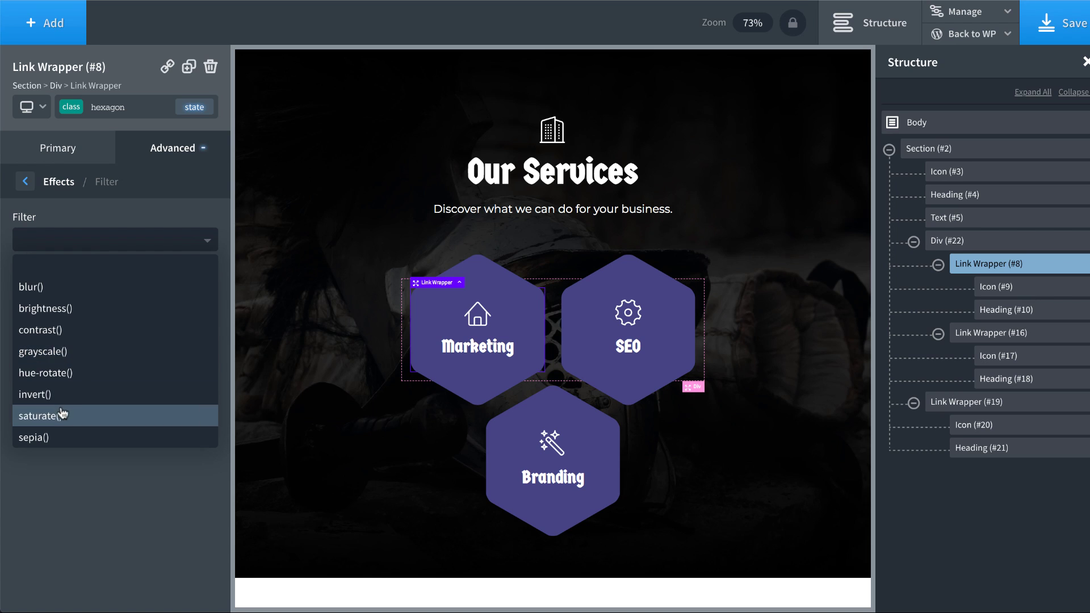
{"action": "left_click", "coordinate": [64, 352]}
{"action": "left_click_drag", "start_coordinate": [152, 295], "coordinate": [241, 307]}
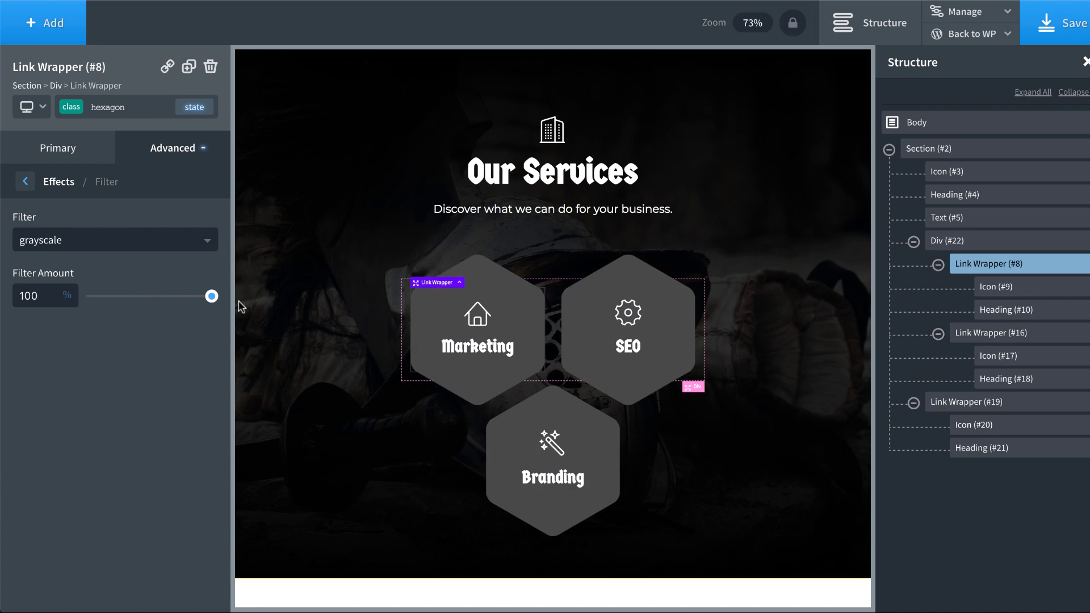
Set the tiles' :hover grayscale filter to 0% so they regain colour.
{"action": "left_click", "coordinate": [194, 107]}
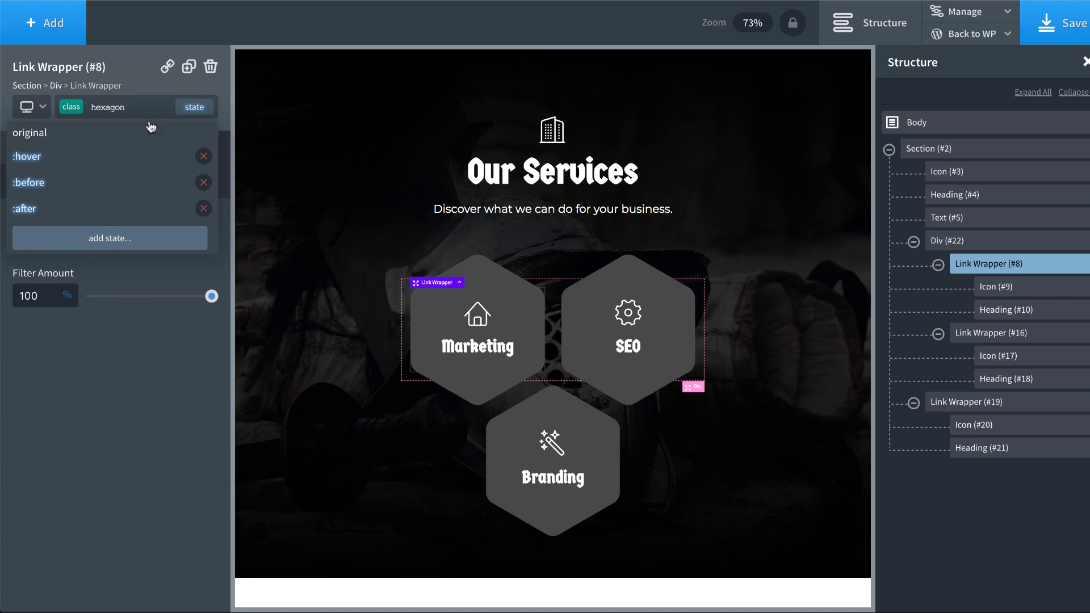
{"action": "left_click", "coordinate": [120, 155]}
{"action": "left_click", "coordinate": [59, 242]}
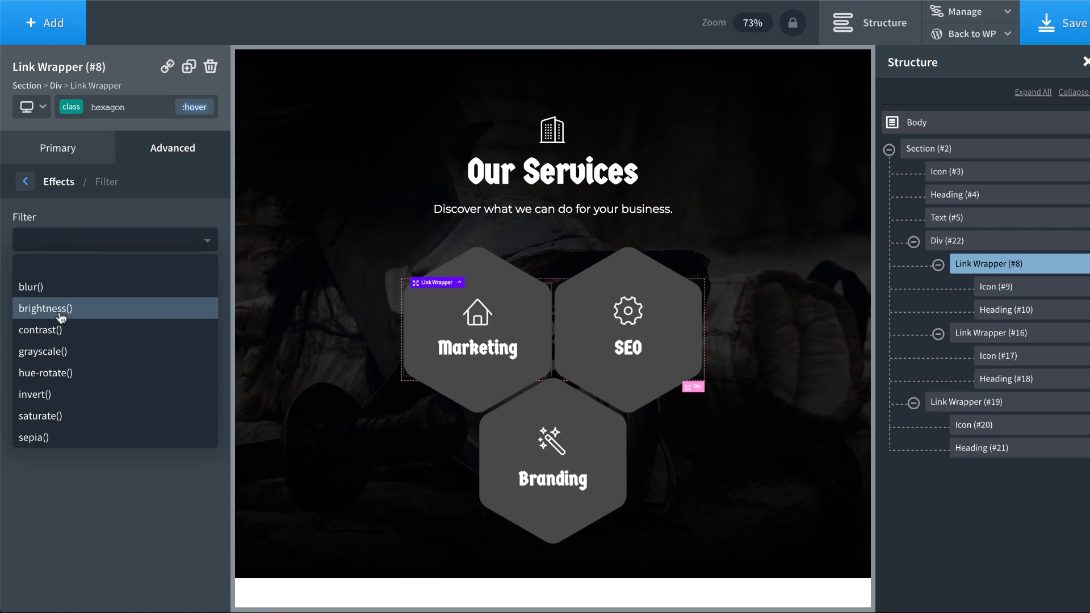
{"action": "left_click", "coordinate": [55, 352]}
{"action": "left_click_drag", "start_coordinate": [152, 296], "coordinate": [35, 296]}
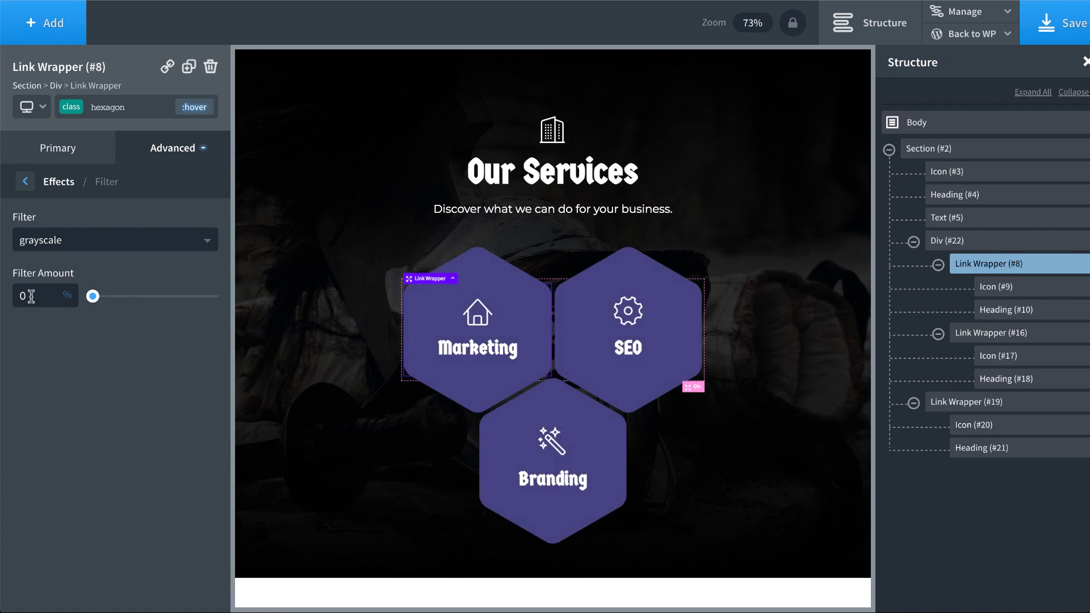
{"action": "left_click", "coordinate": [262, 294]}
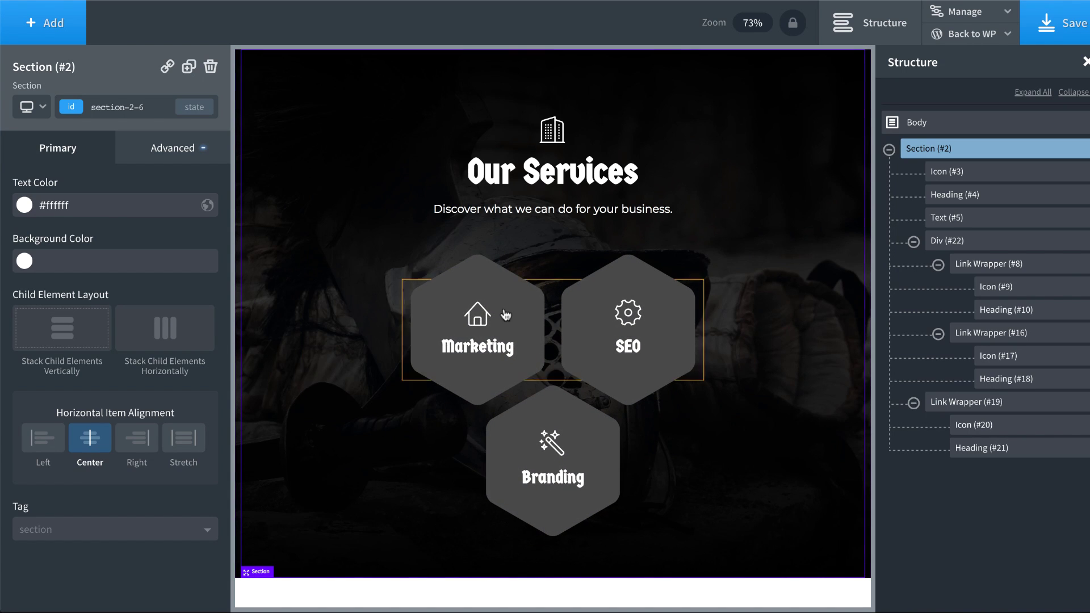